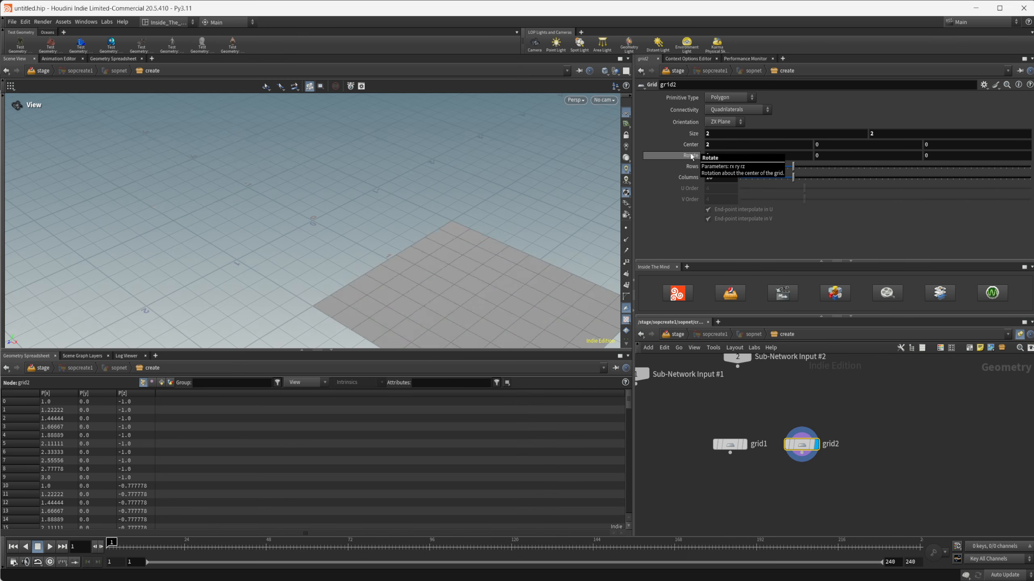
Step: Add an Attribute Wrangle node, connect grid1 to its first input and display it
left_click_drag(410, 203, 443, 207)
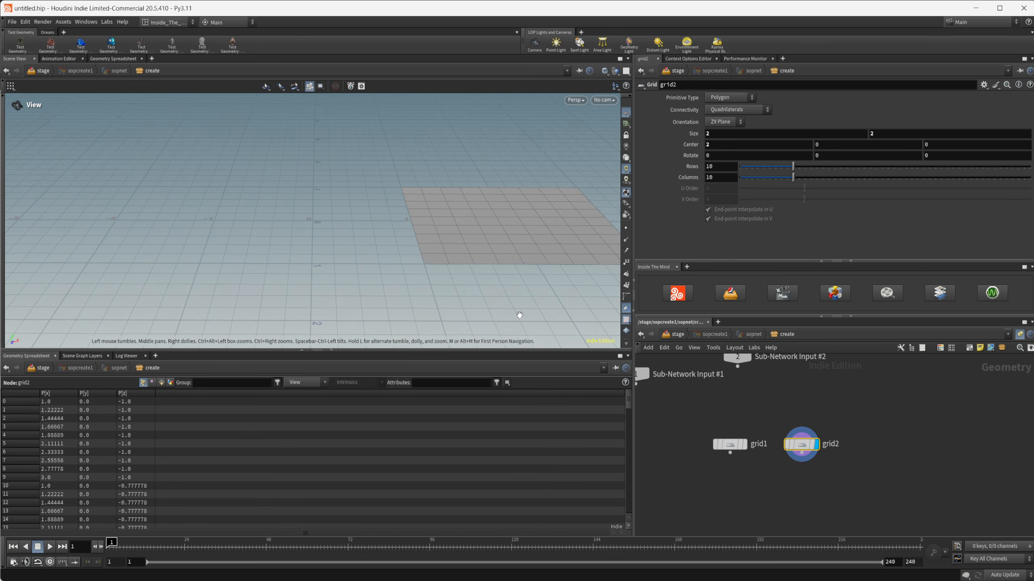
middle_click_drag(771, 503, 753, 479)
key("Tab")
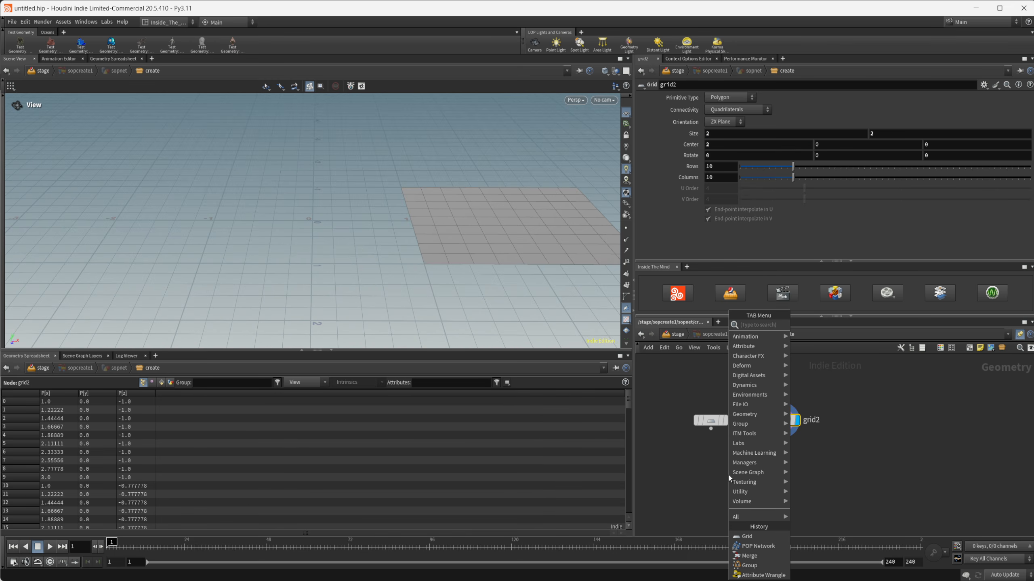
type("attw")
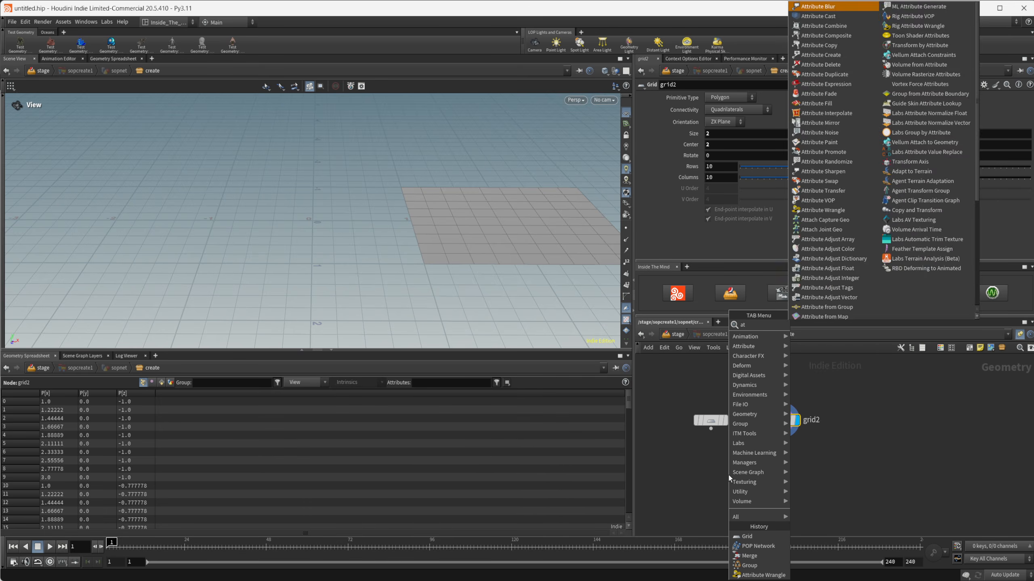
key("Return")
left_click(728, 475)
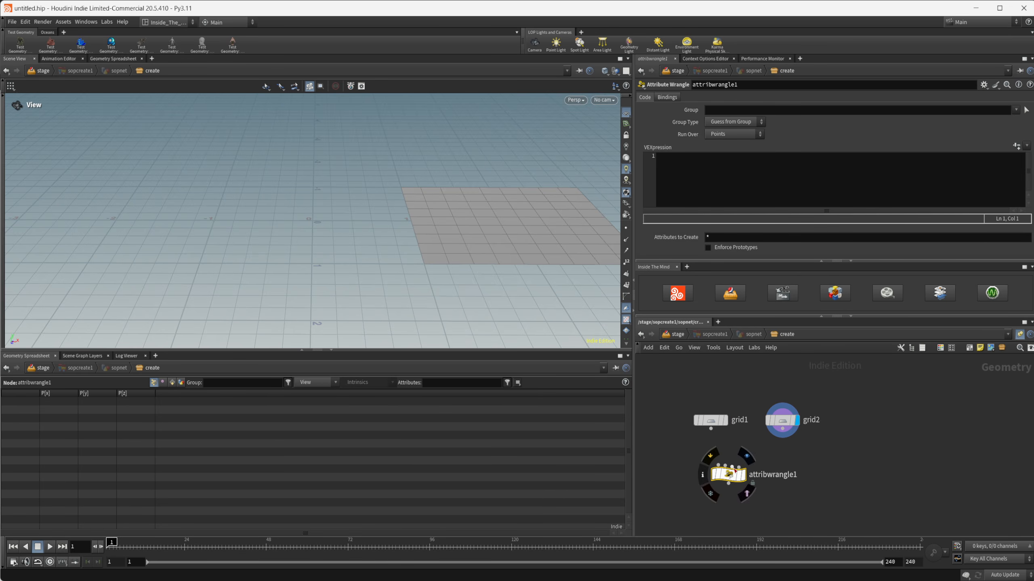
left_click_drag(711, 429, 712, 461)
left_click(725, 455)
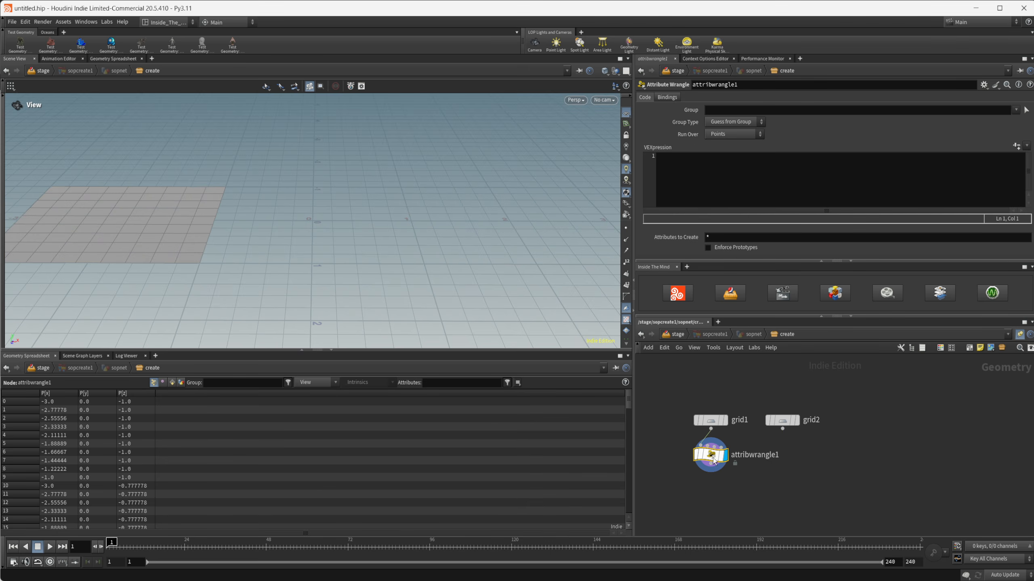
Step: Enter the VEX expression v@v = set(0,1,0); in grid1's wrangle to give its points an upward velocity
left_click(738, 191)
type("v")
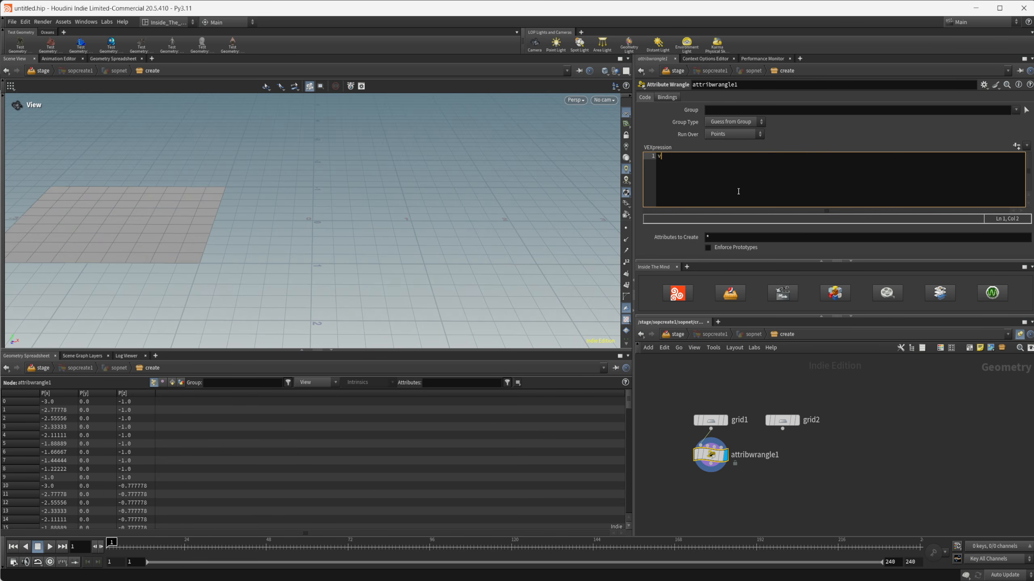
type("@v = s")
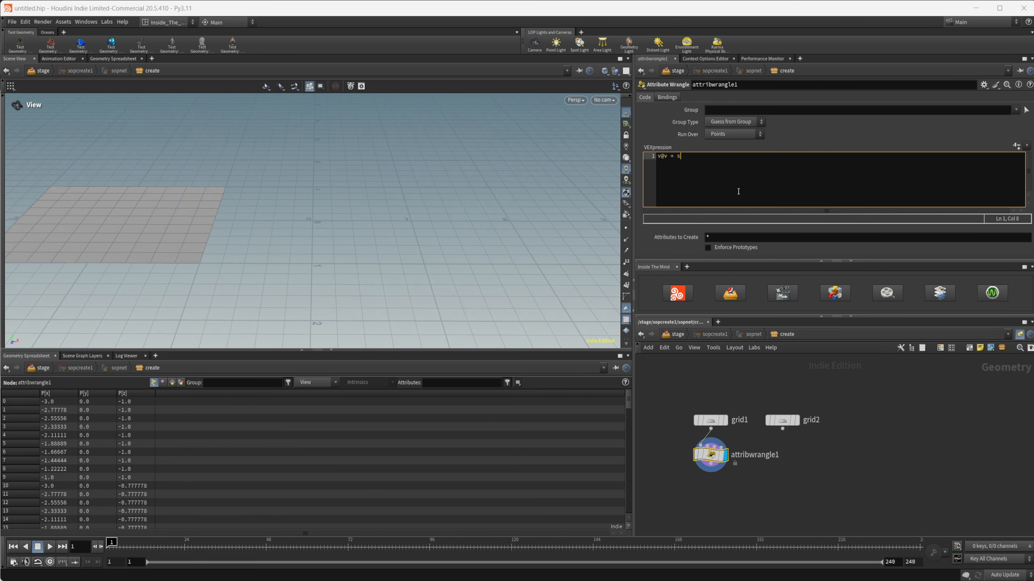
type("et(0,1,0);")
Step: Duplicate the wrangle under grid2, connected to grid2, and change its expression to v@v = set(0,0,0);
mouse_move(713, 458)
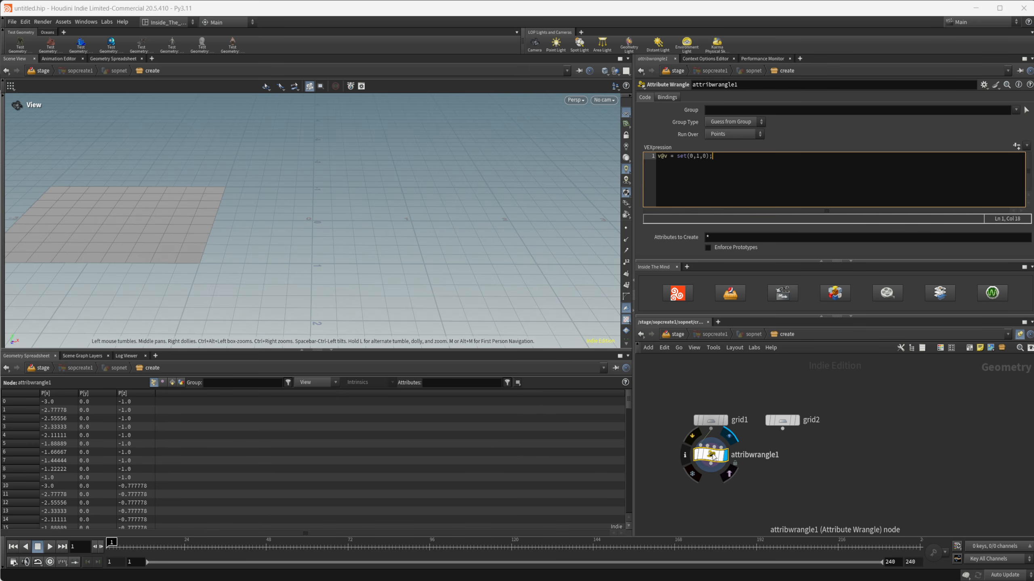
left_click_drag(709, 462, 786, 463, "alt")
left_click(696, 157)
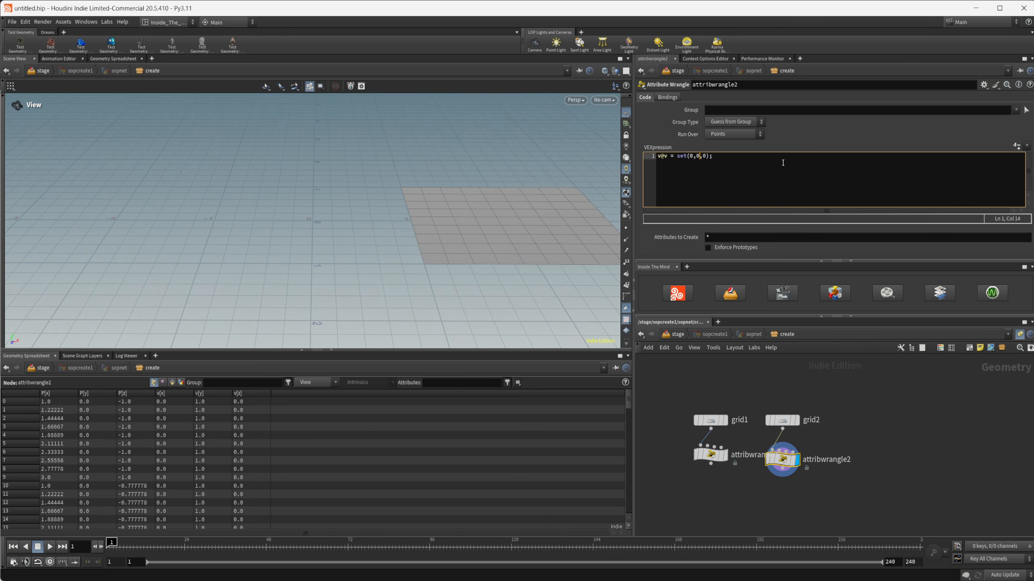
key("BackSpace")
type("0")
Step: Add a Group node fed by attribwrangle2 and display it
middle_click_drag(745, 495, 743, 470)
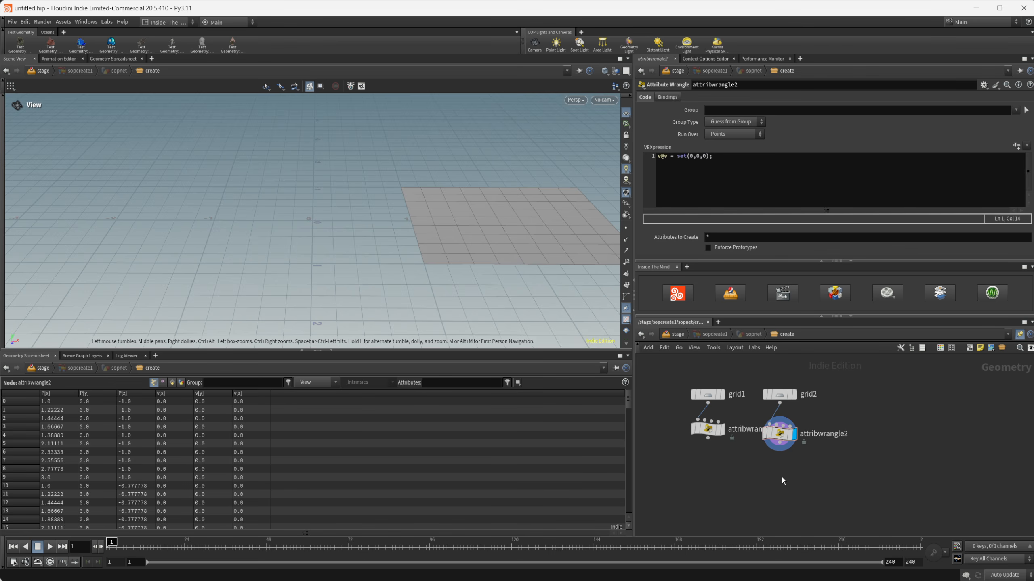
left_click(711, 398)
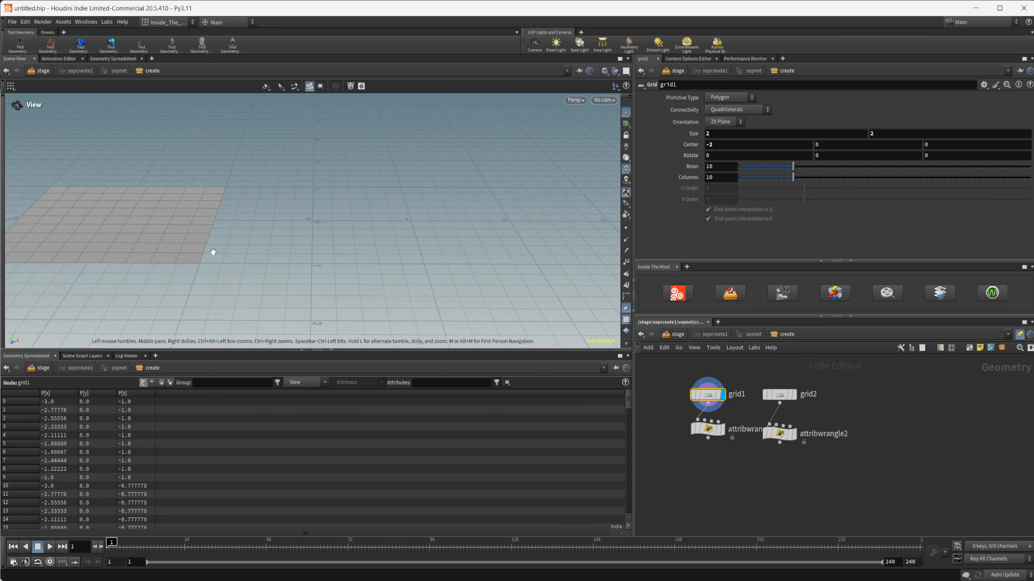
left_click(772, 436)
key("Tab")
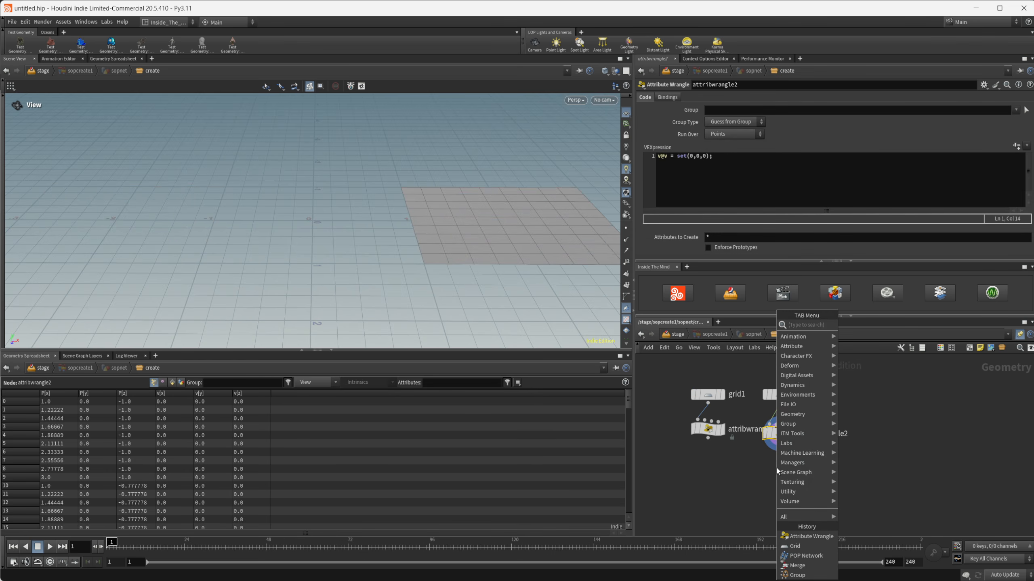
type("group")
key("Return")
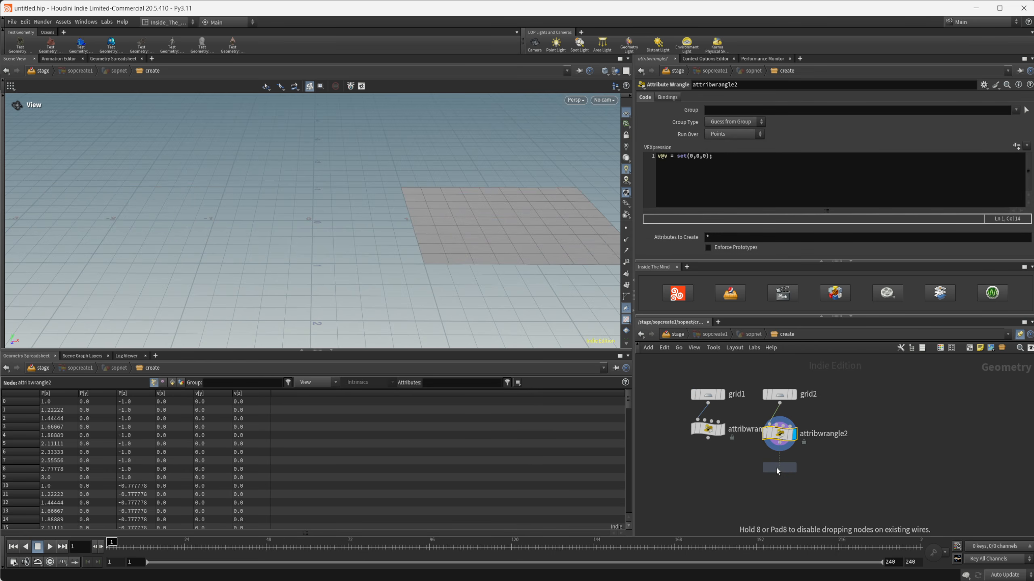
left_click(777, 469)
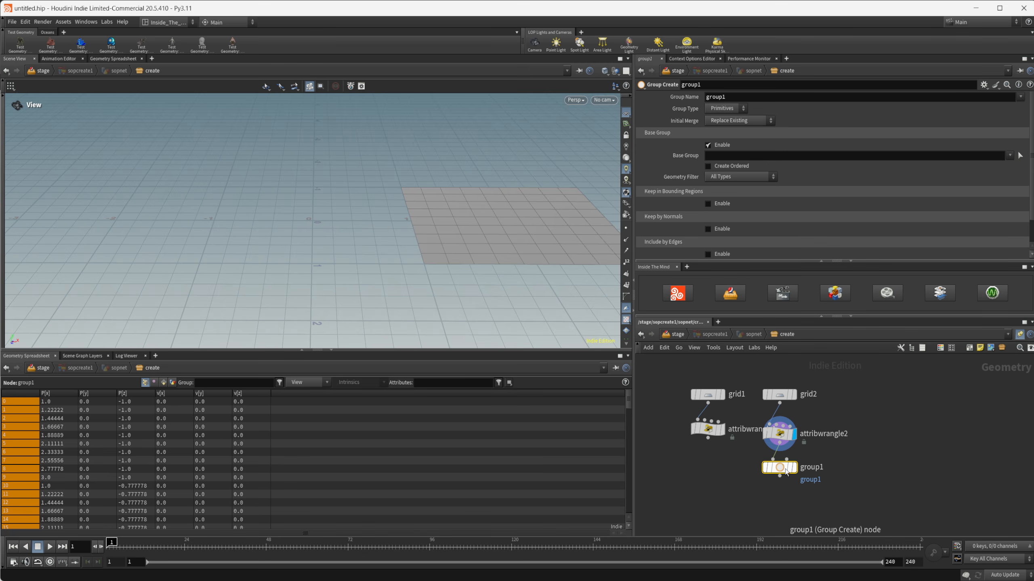
left_click(794, 468)
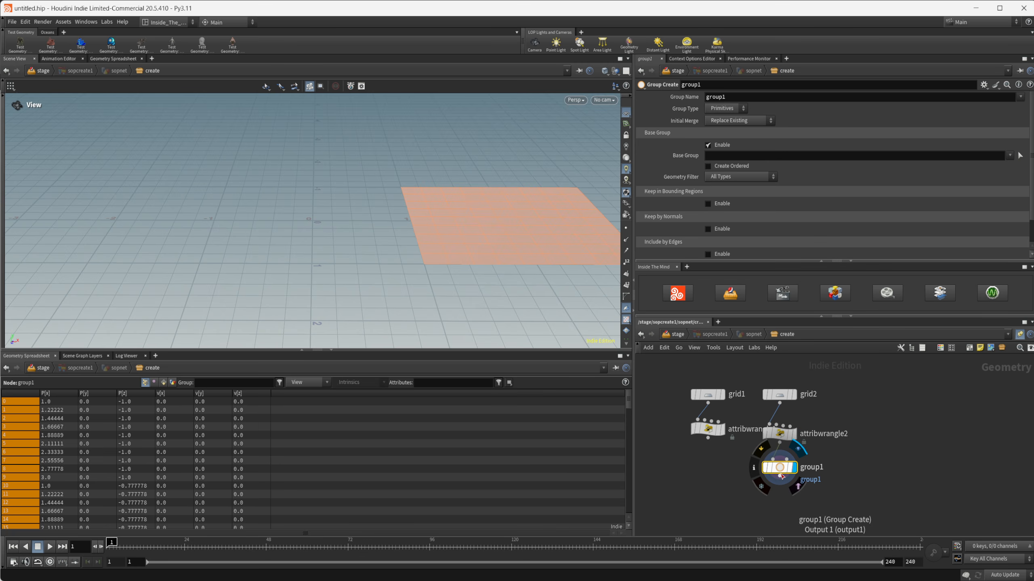
Step: Set the group name in the Group node to force
double_click(738, 102)
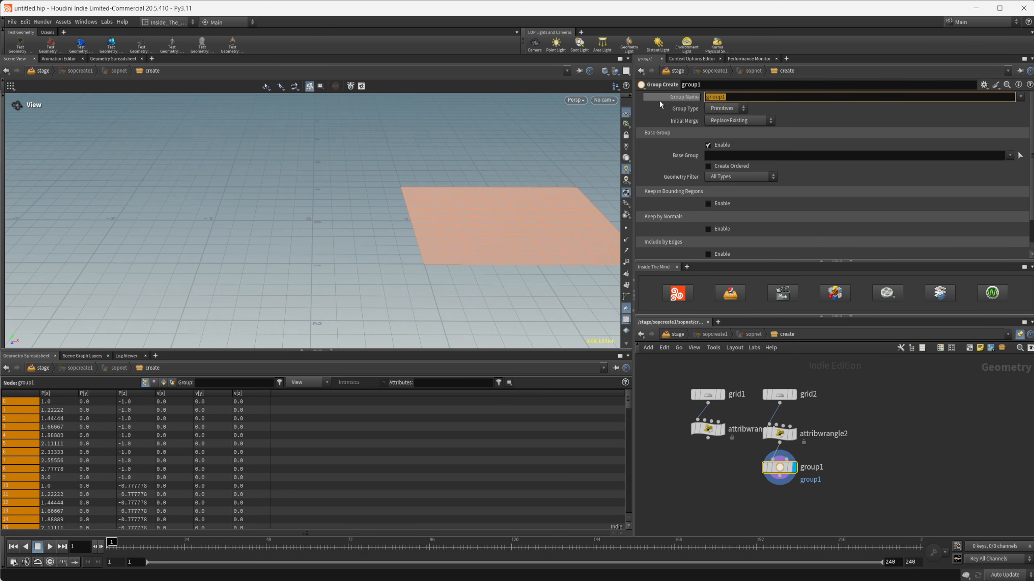
type("for")
key("Return")
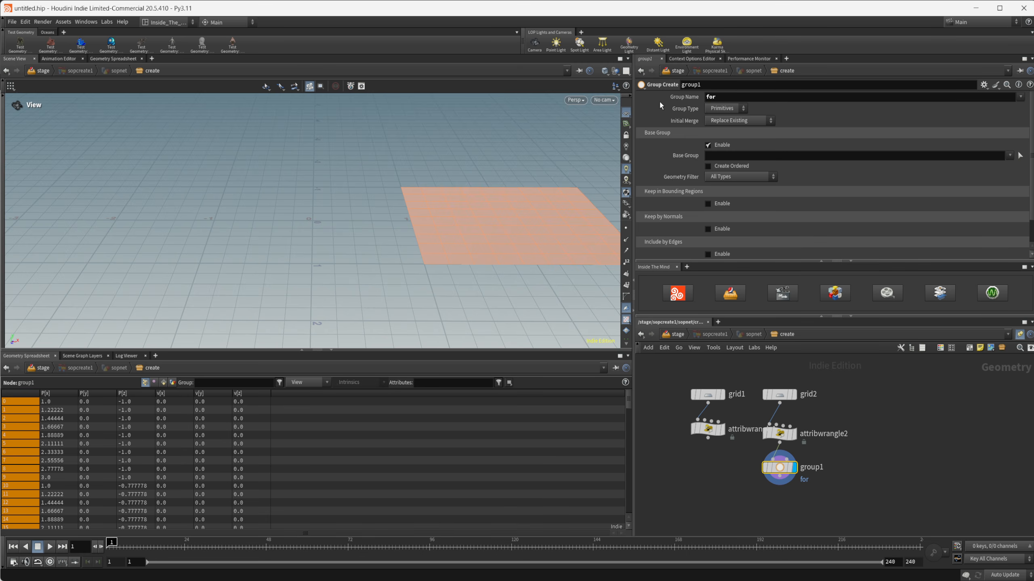
left_click(725, 97)
type("ce")
key("Return")
Step: Add a Merge node combining attribwrangle1 and group1, and display the merged result
middle_click_drag(735, 478, 725, 428)
key("Tab")
type("merge")
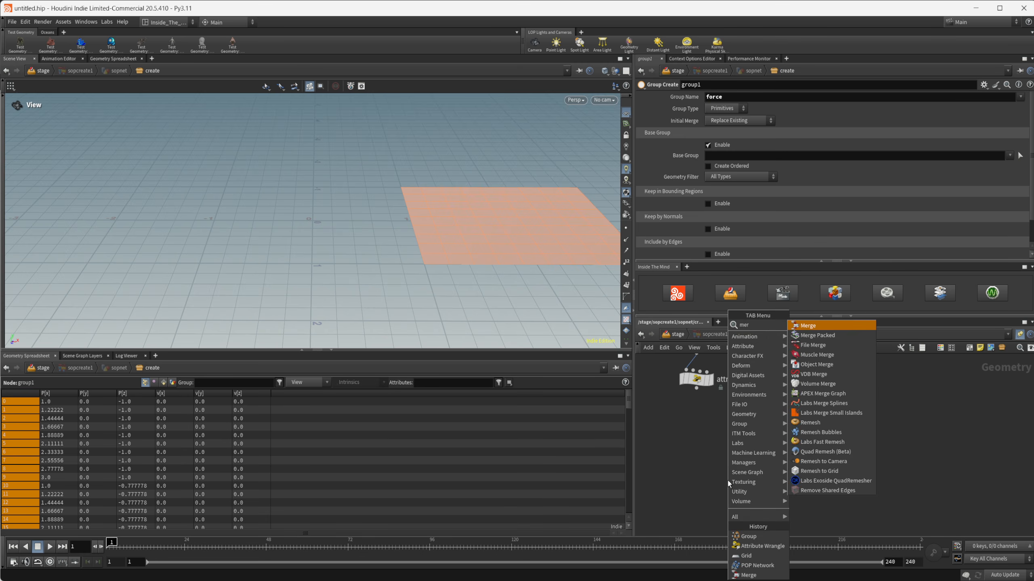
key("Return")
left_click(728, 481)
left_click_drag(696, 388, 728, 472)
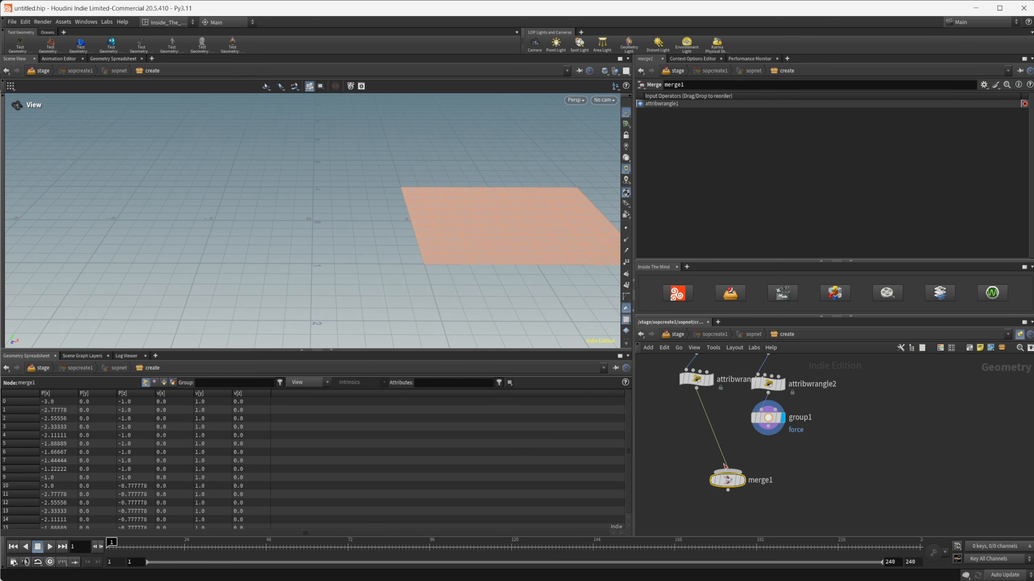
left_click_drag(770, 434, 705, 477)
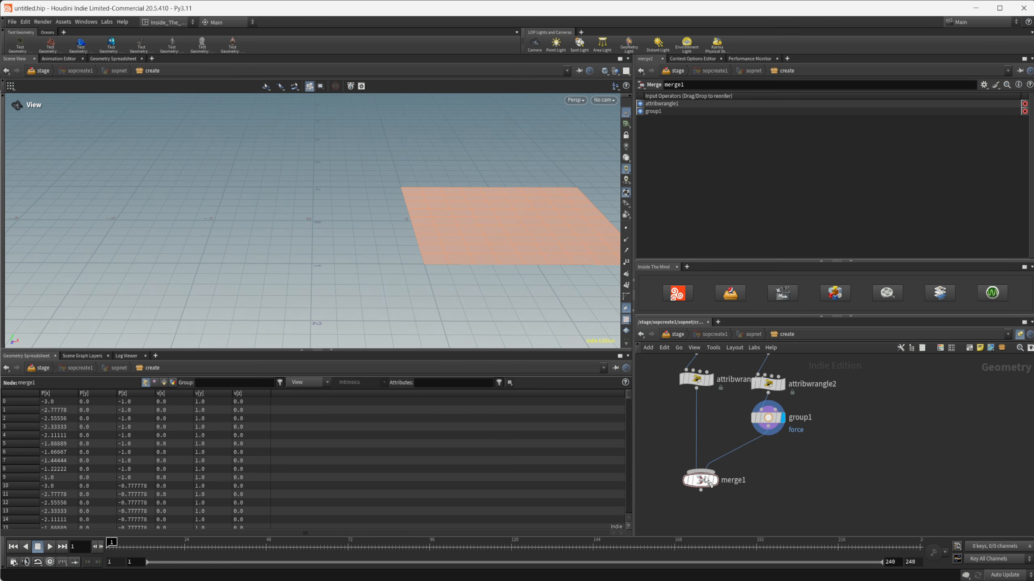
left_click(715, 480)
Step: Add a POP Network node below merge1, fed by the merged geometry
middle_click_drag(714, 525, 715, 470)
key("Tab")
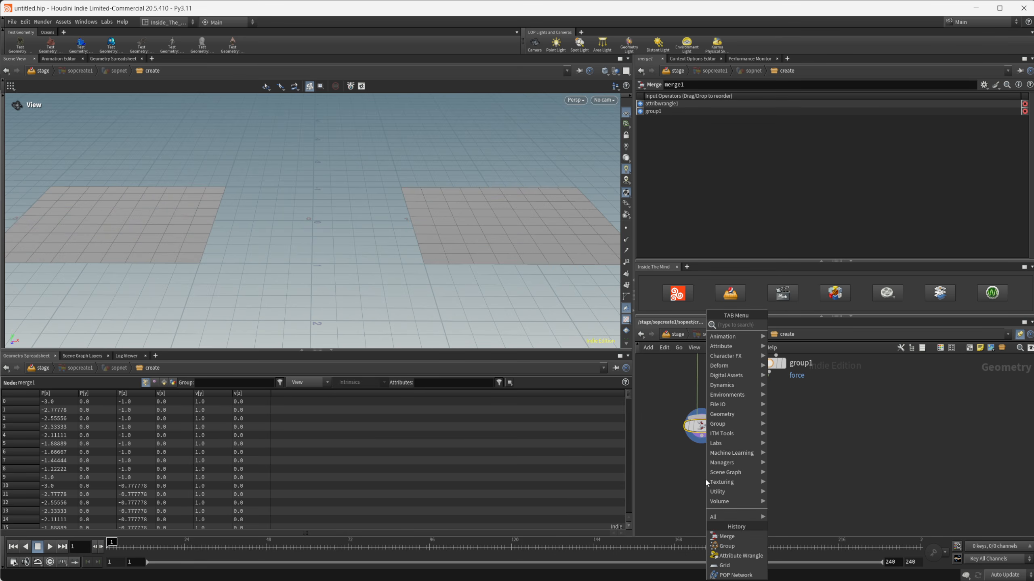
type("pop")
key("Return")
left_click(706, 480)
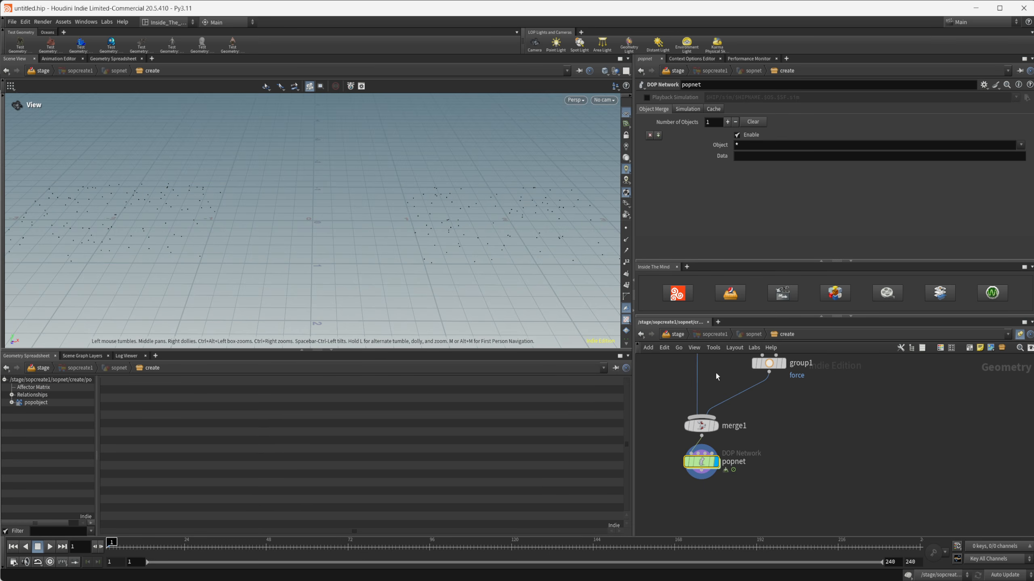
Step: Examine the popobject's Geometry data in the spreadsheet, sorting the particles by the group:force column
middle_click_drag(716, 376, 713, 411)
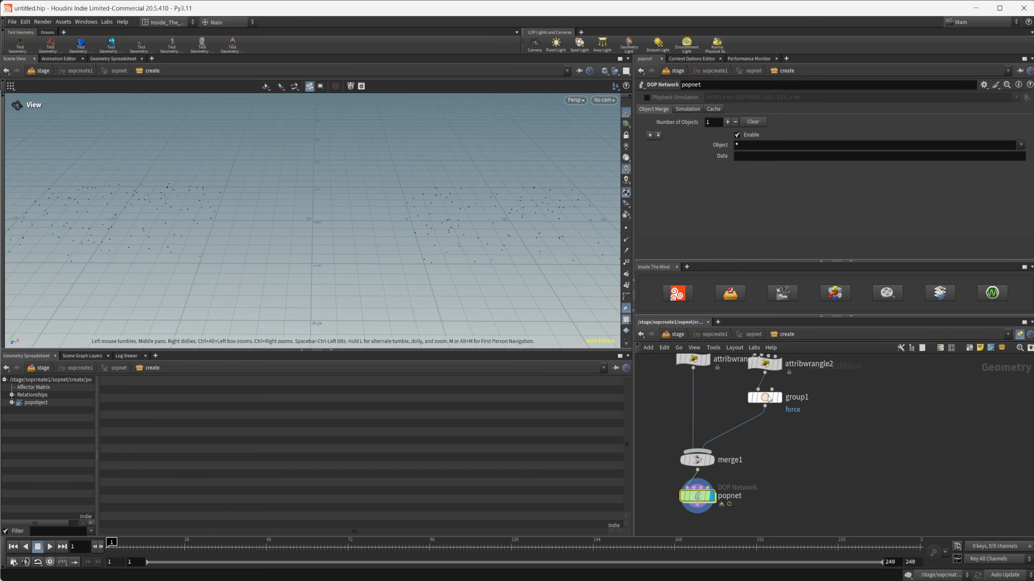
left_click(37, 402)
left_click(12, 403)
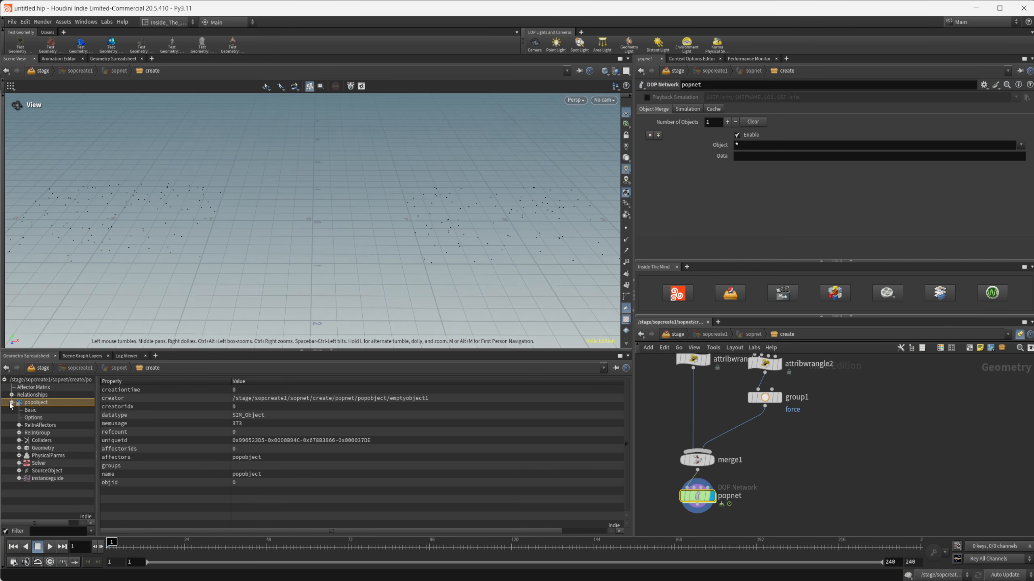
left_click(42, 448)
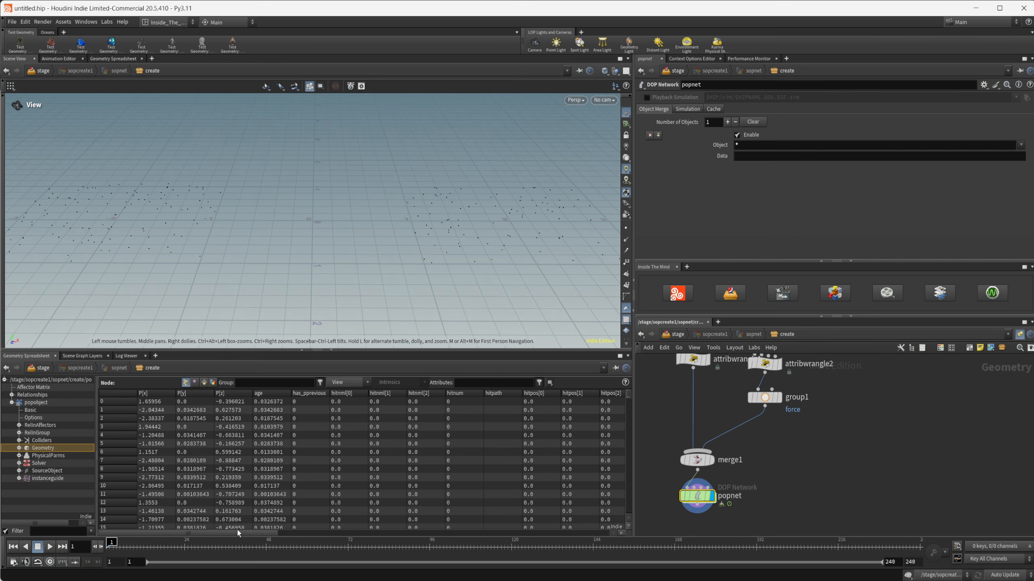
left_click_drag(246, 531, 586, 537)
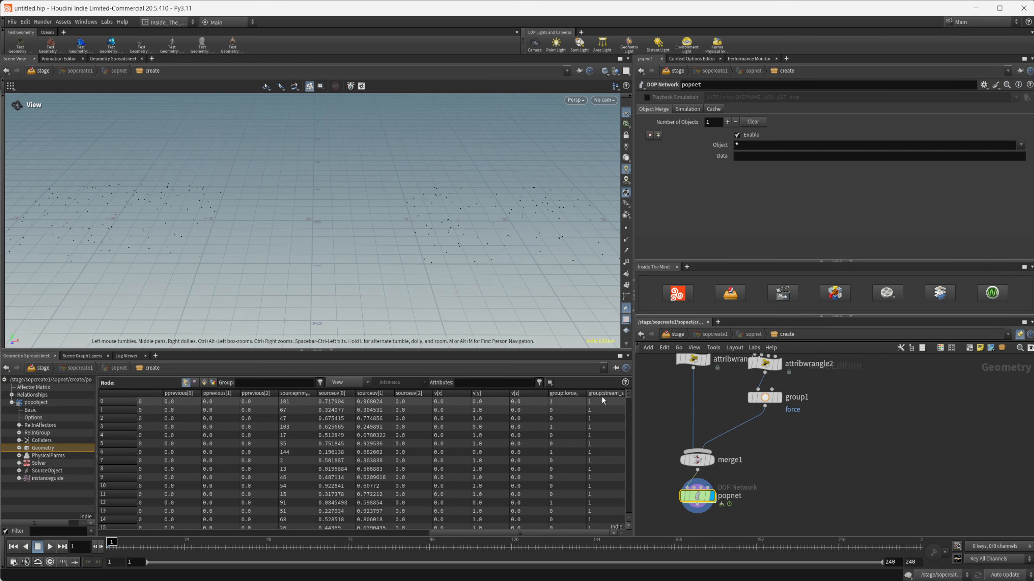
left_click(568, 394)
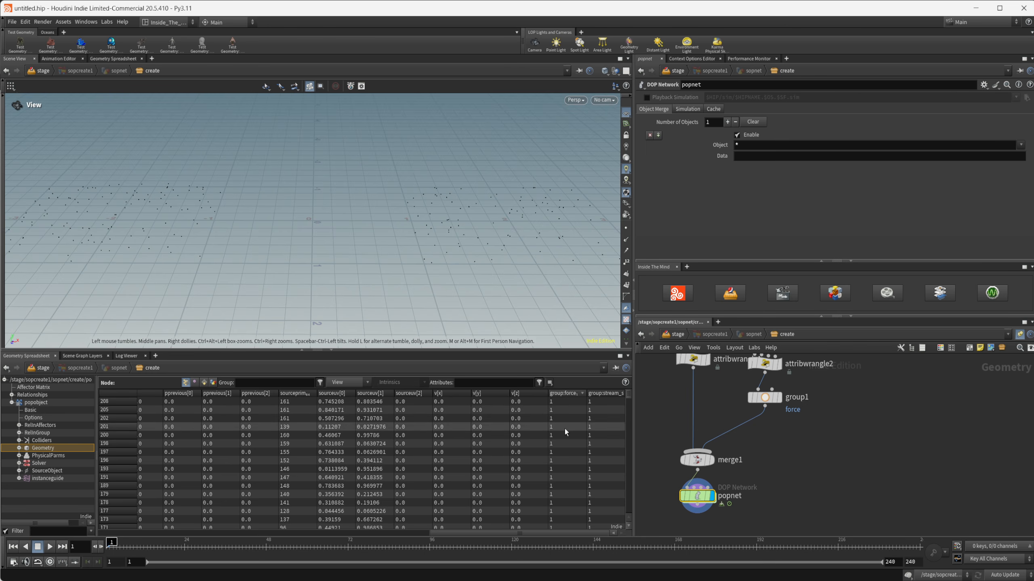
Step: Go inside the popnet node, play the particle simulation over both grids and return to frame 1
double_click(694, 494)
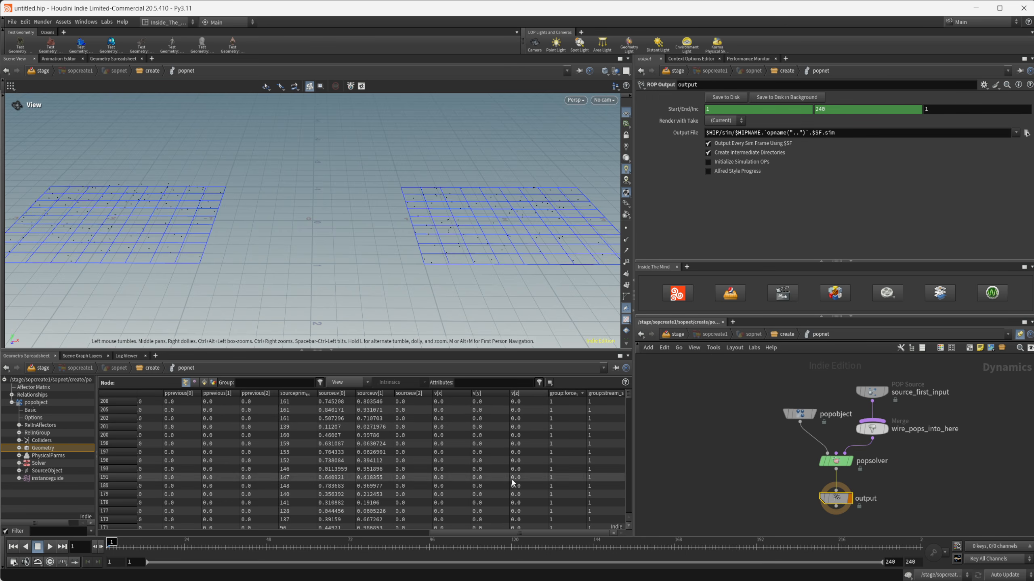
scroll(297, 304, "down", 5)
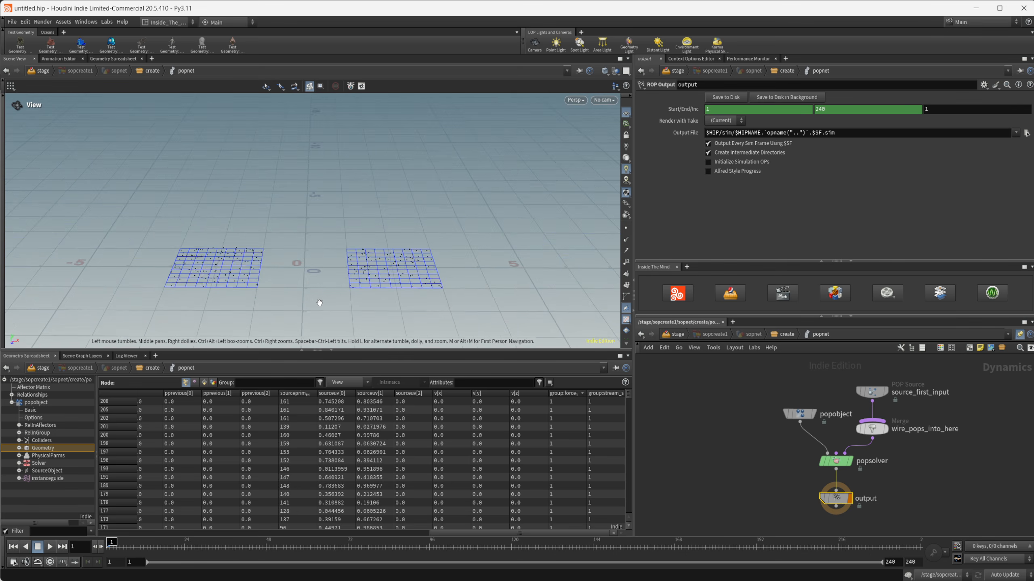
left_click(50, 547)
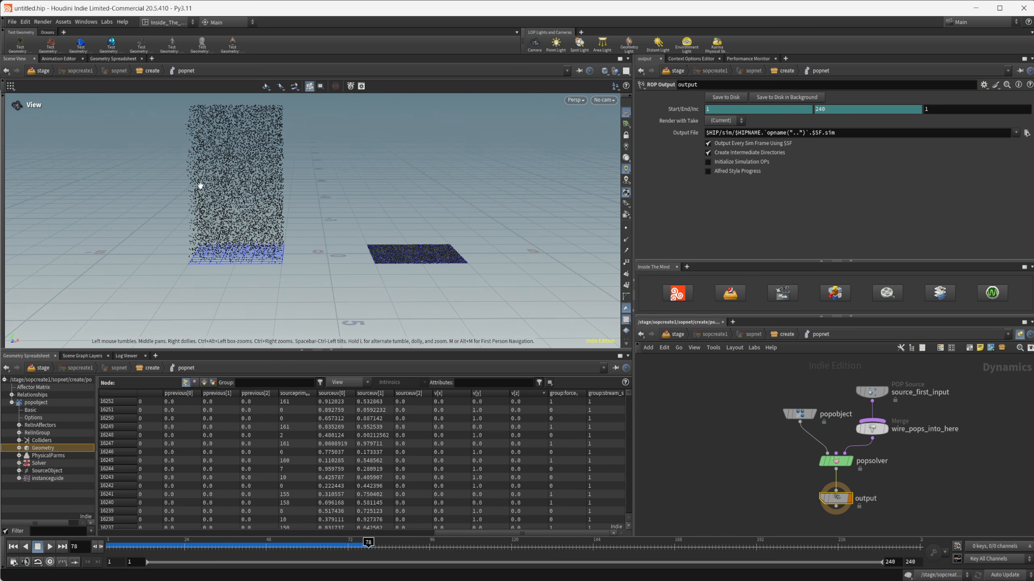
middle_click_drag(246, 206, 226, 256)
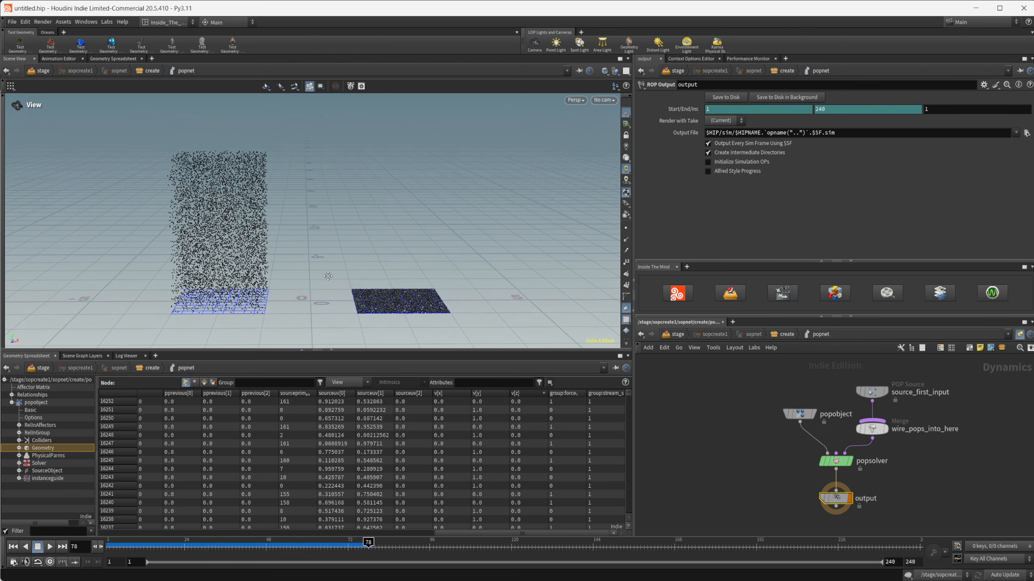
middle_click_drag(327, 276, 301, 253)
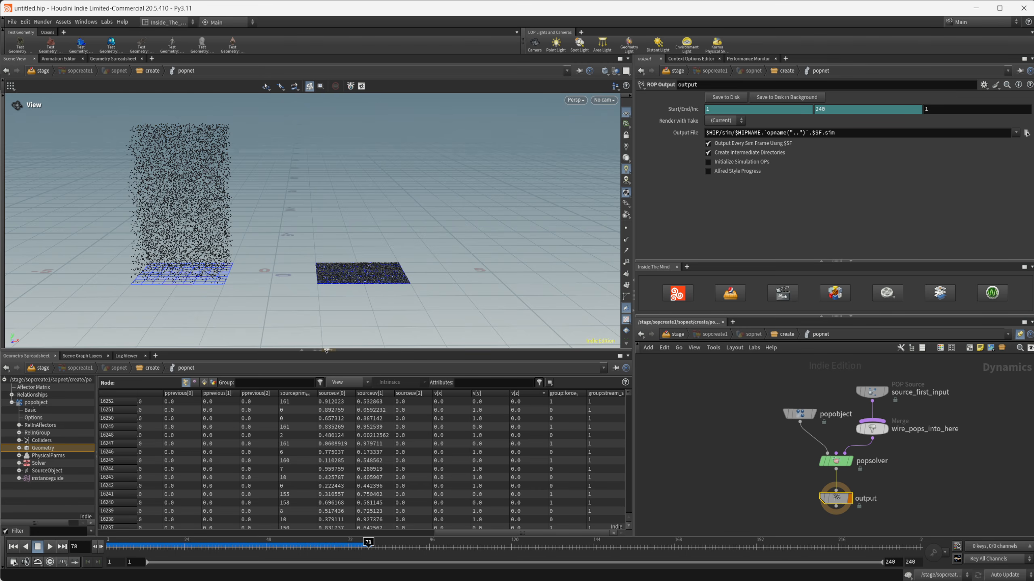
left_click(13, 546)
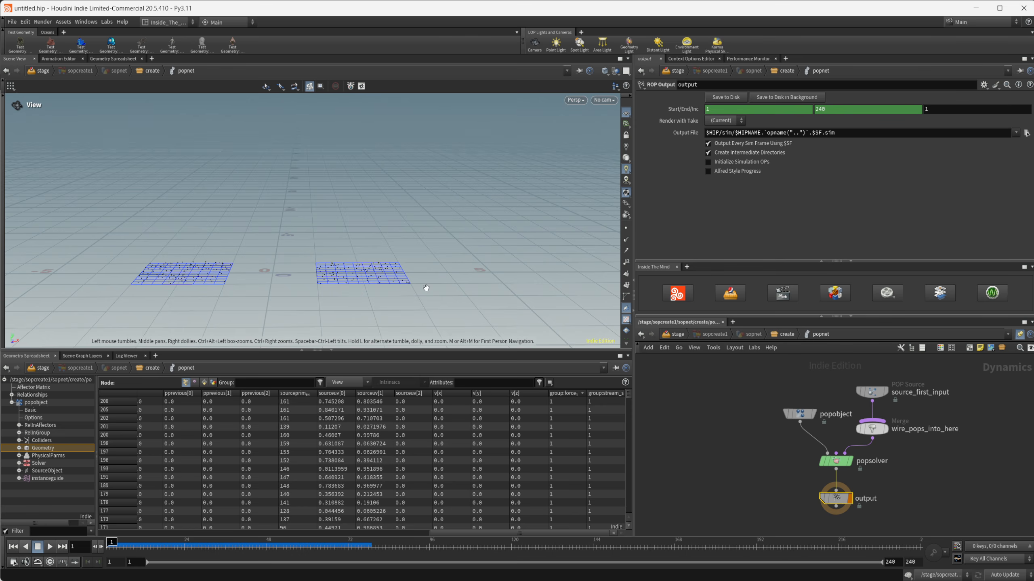
Step: Add a POP Force node on the connection between source_first_input and wire_pops_into_here
middle_click_drag(773, 418, 747, 457)
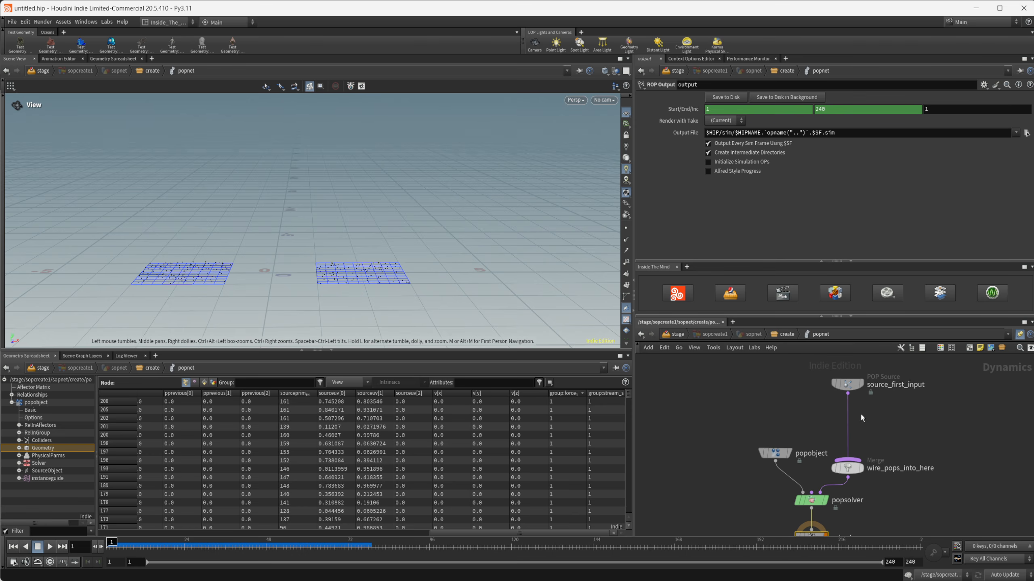
key("Tab")
type("popfo")
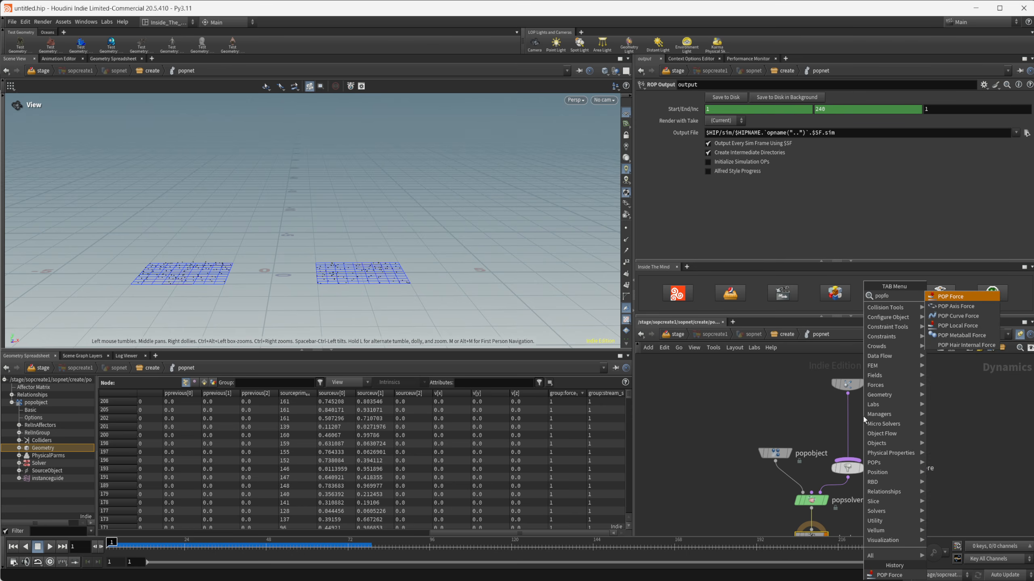
key("Return")
left_click(862, 416)
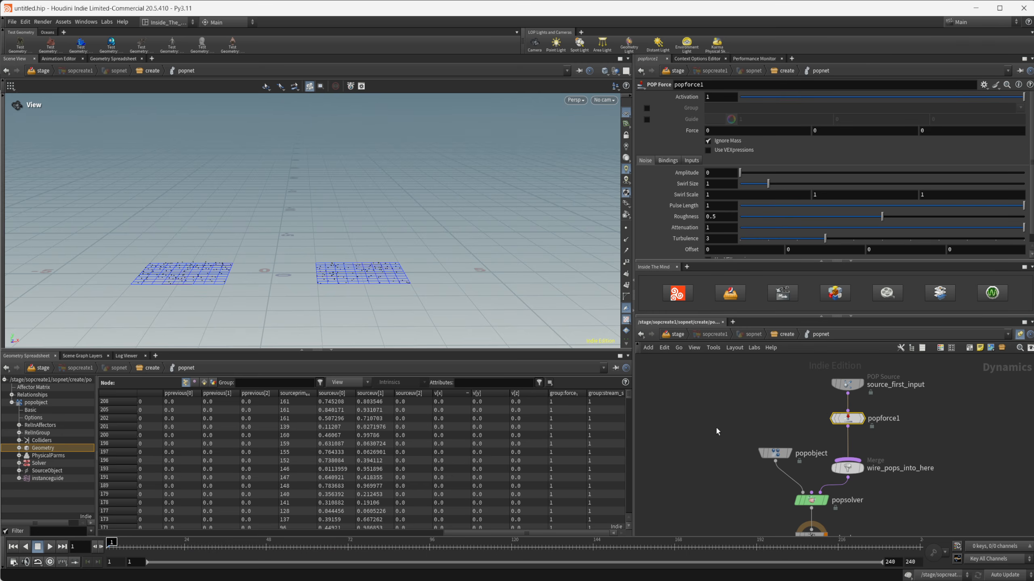
Step: Set the Y component of popforce1's Force to 1
middle_click_drag(276, 280, 334, 269)
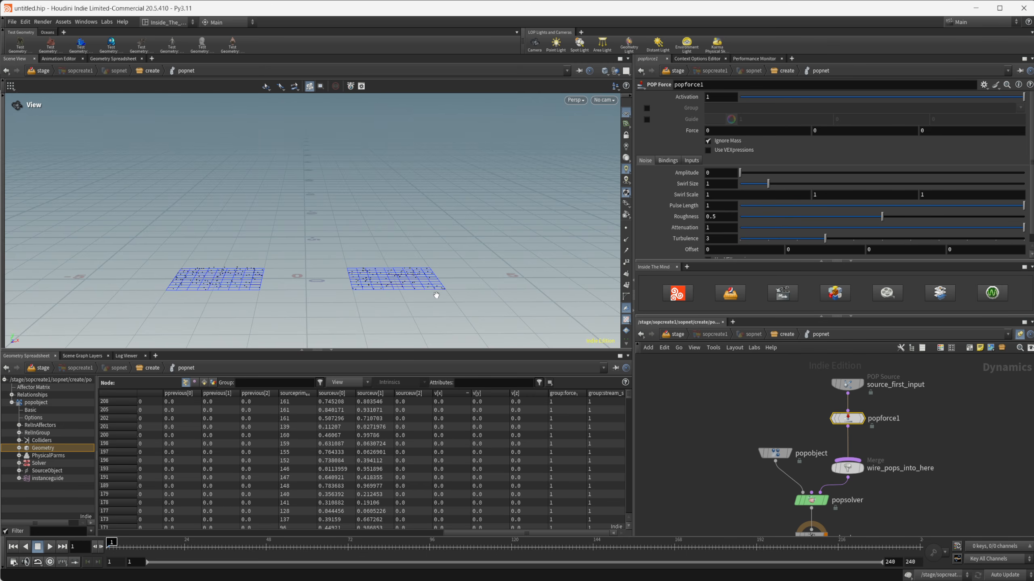
left_click(843, 131)
type("1")
key("Return")
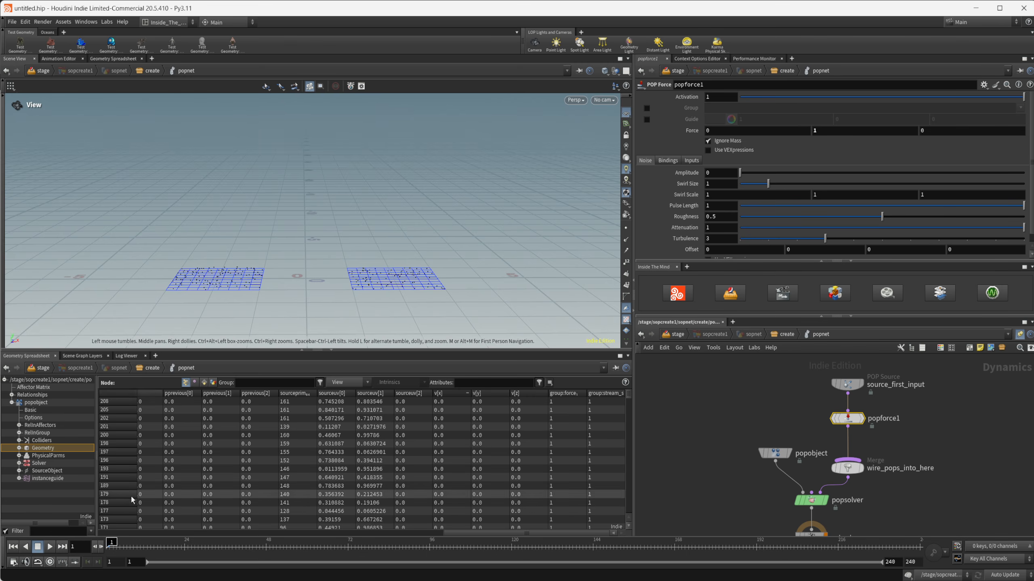
Step: Play the simulation to check how the force affects the particles from both grids, and return to frame 1
left_click(50, 547)
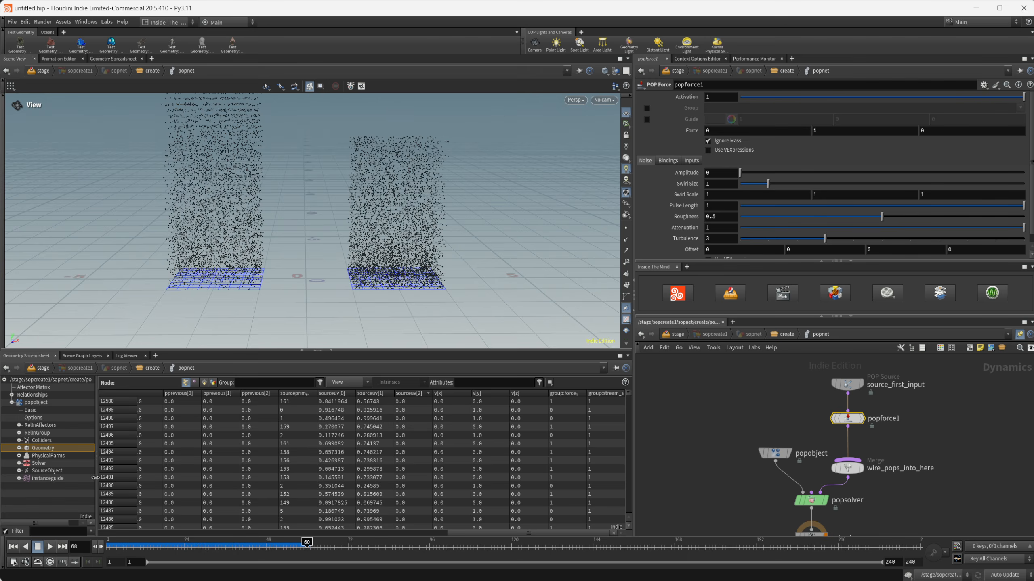
right_click_drag(246, 285, 261, 272)
left_click_drag(261, 272, 302, 281)
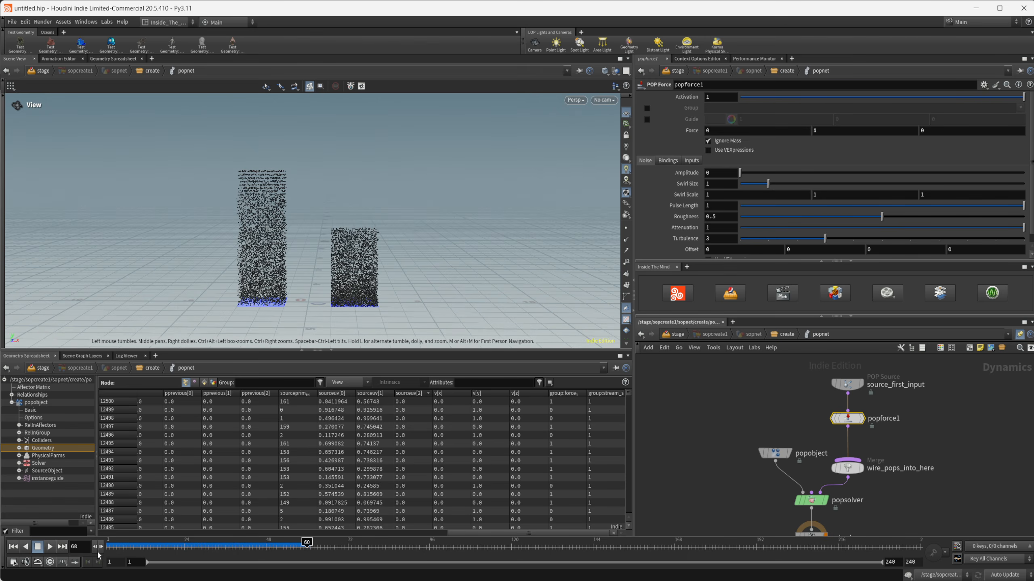
left_click(50, 547)
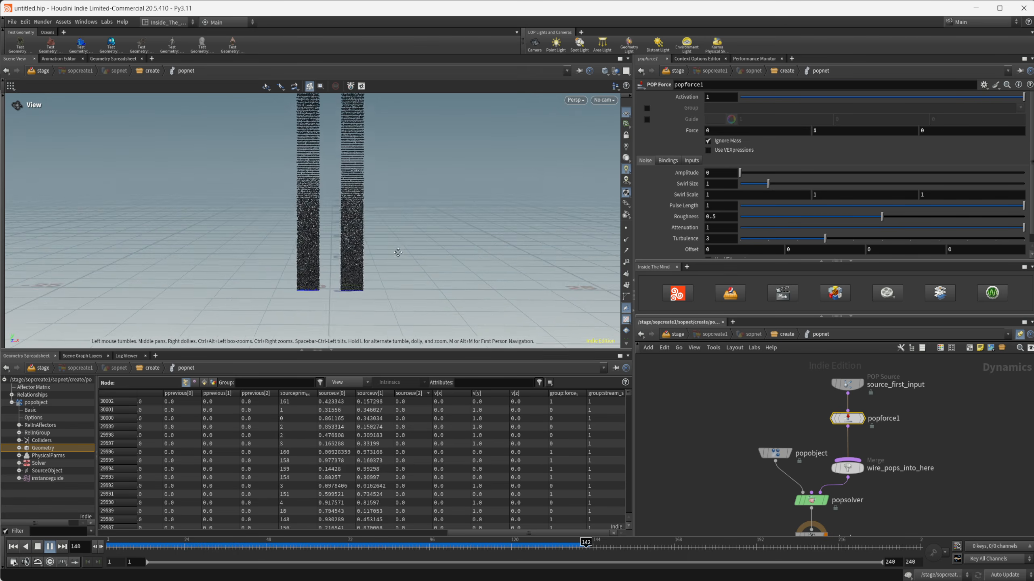
left_click(38, 547)
left_click(14, 547)
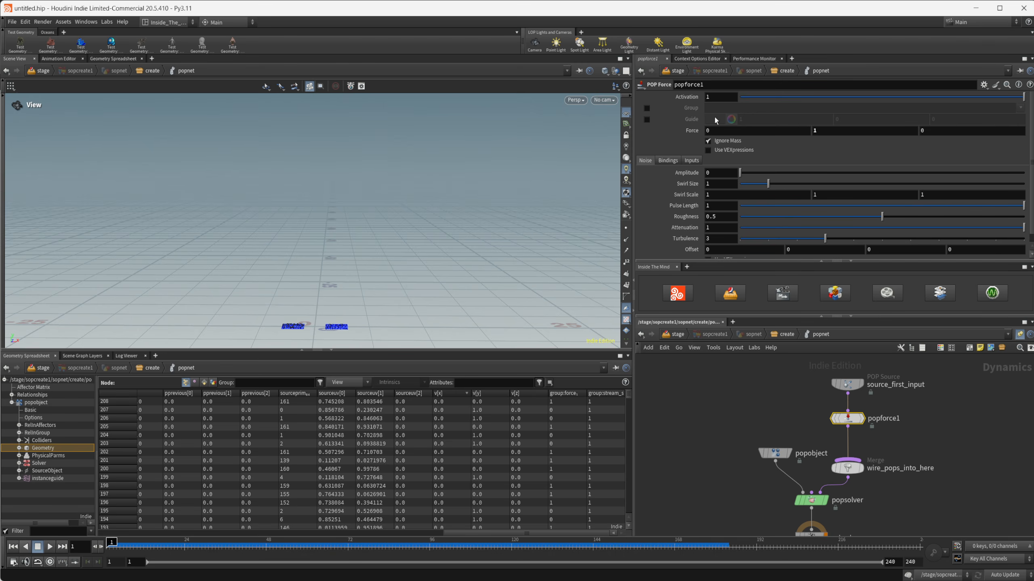
Step: Enable the Group option on popforce1 and restrict the force to the group named force
left_click(654, 109)
left_click(725, 108)
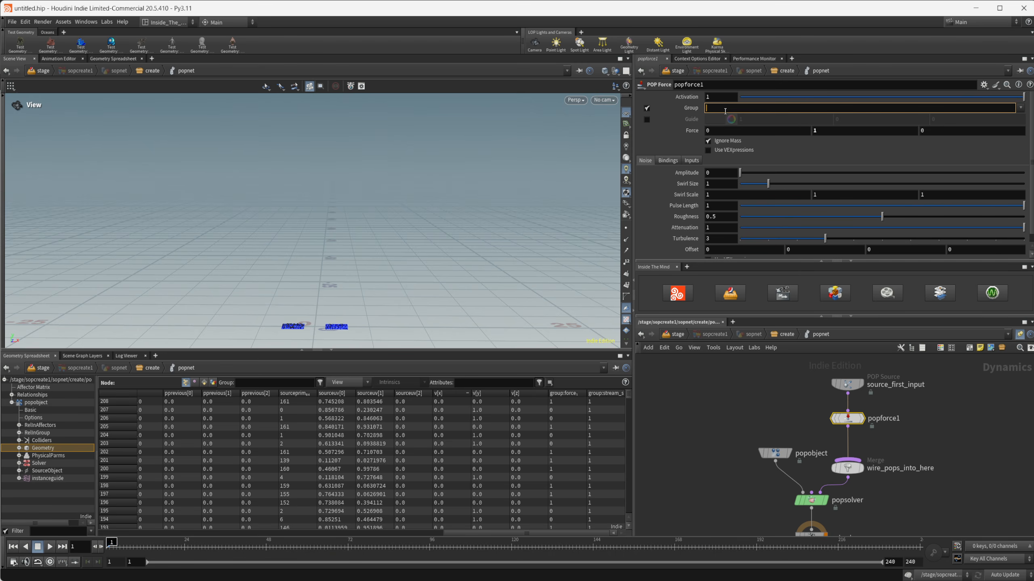
type("force")
key("Return")
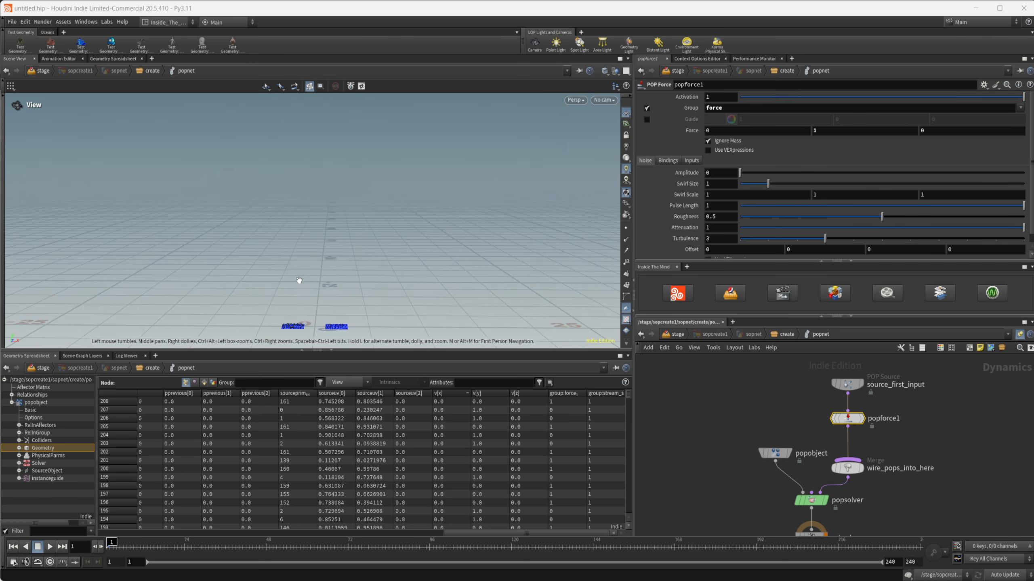
Step: Play the simulation to about frame 155 and compare the heights of the two particle columns
left_click_drag(300, 281, 224, 293)
right_click_drag(224, 293, 395, 290)
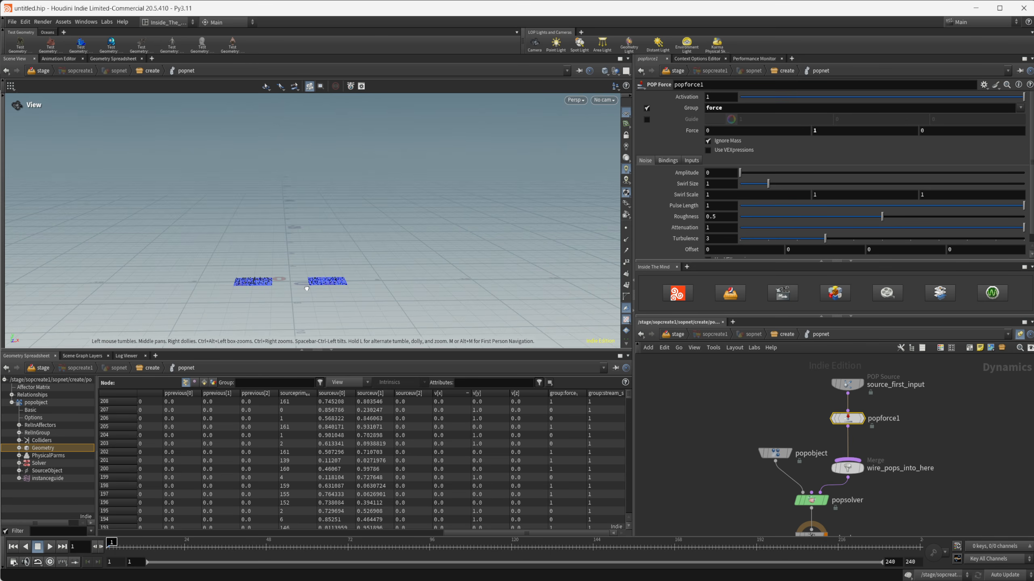
left_click(49, 546)
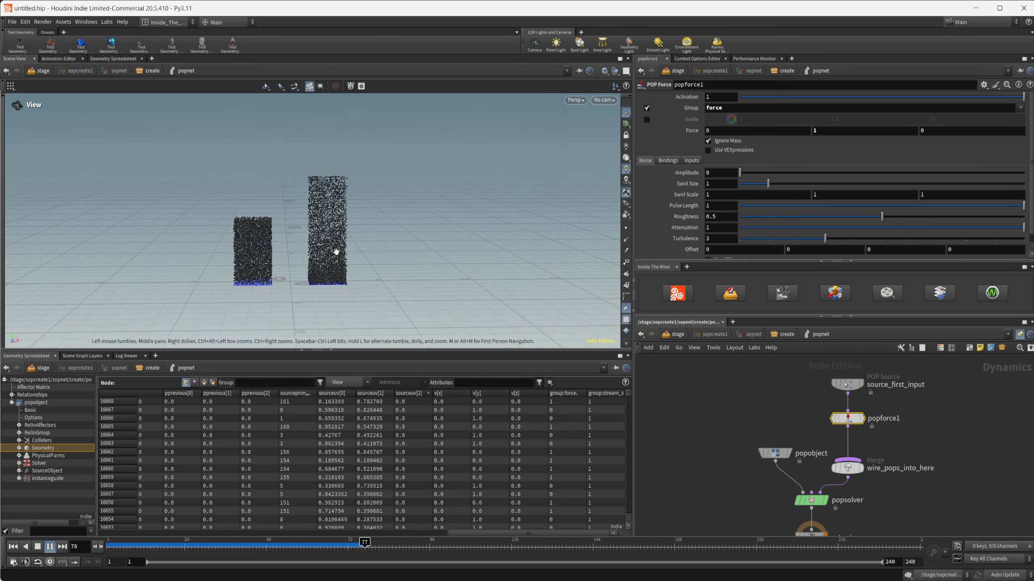
left_click(50, 546)
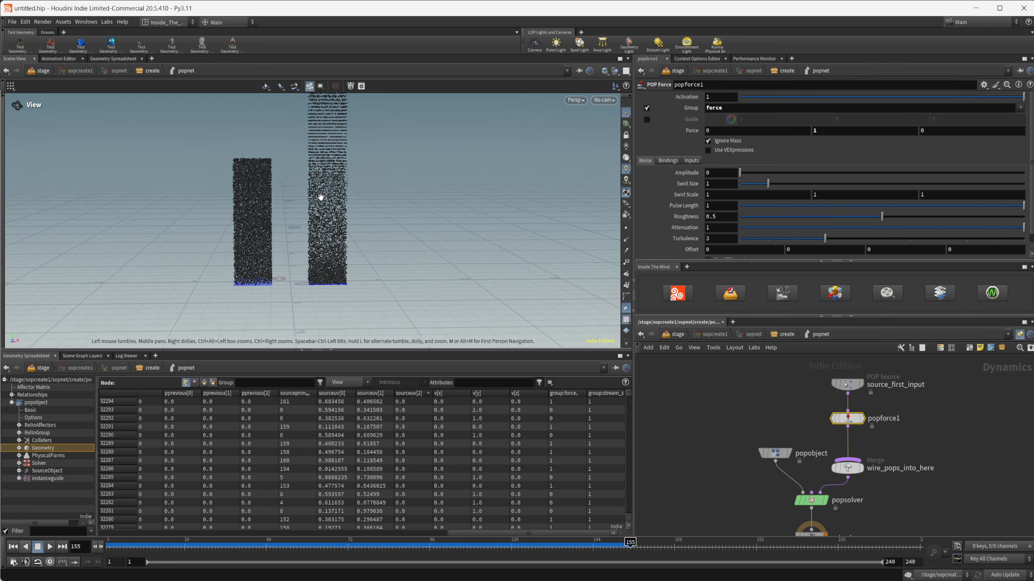
middle_click_drag(321, 198, 335, 283)
right_click_drag(387, 242, 375, 218)
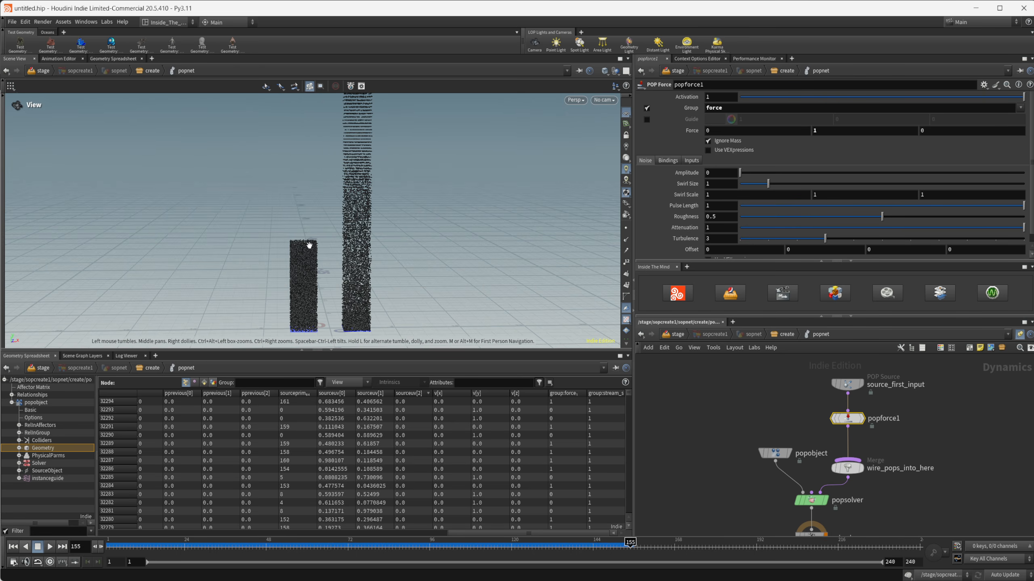
Step: Examine the popobject's Geometry data at frame 155, sorting the particles by group:force and by v[y]
left_click(568, 394)
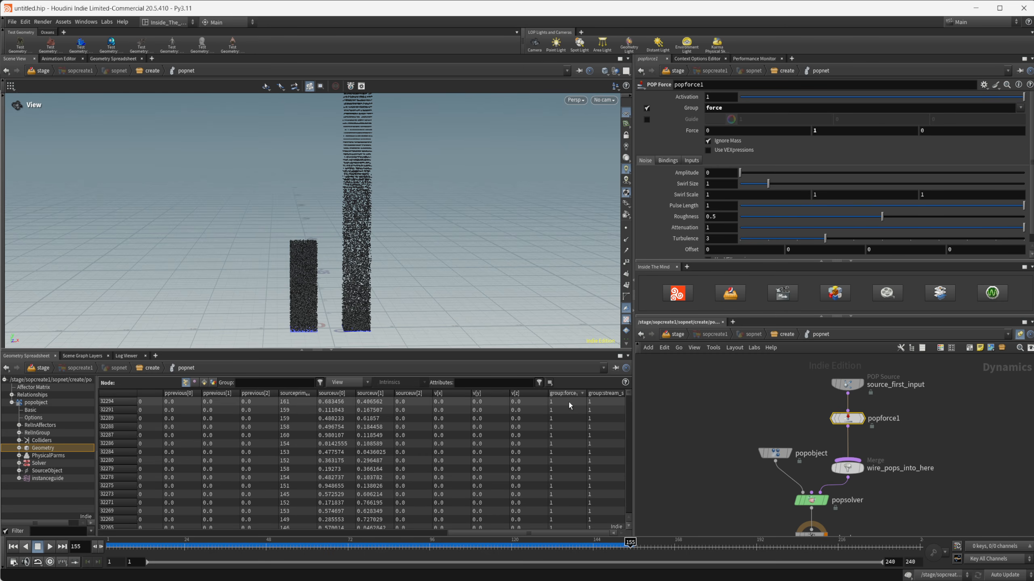
left_click(49, 456)
left_click(43, 448)
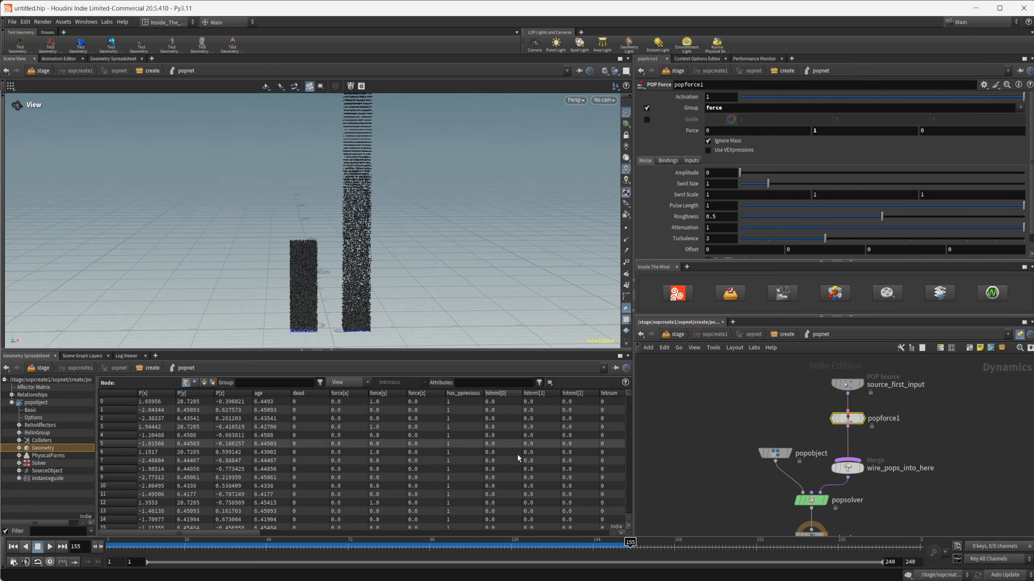
left_click_drag(582, 532, 609, 532)
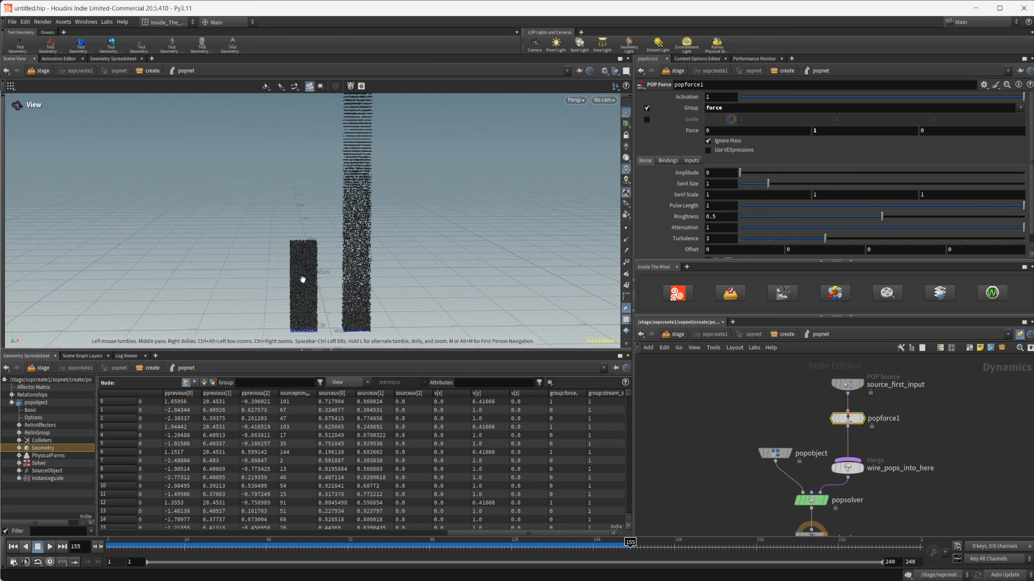
left_click(481, 394)
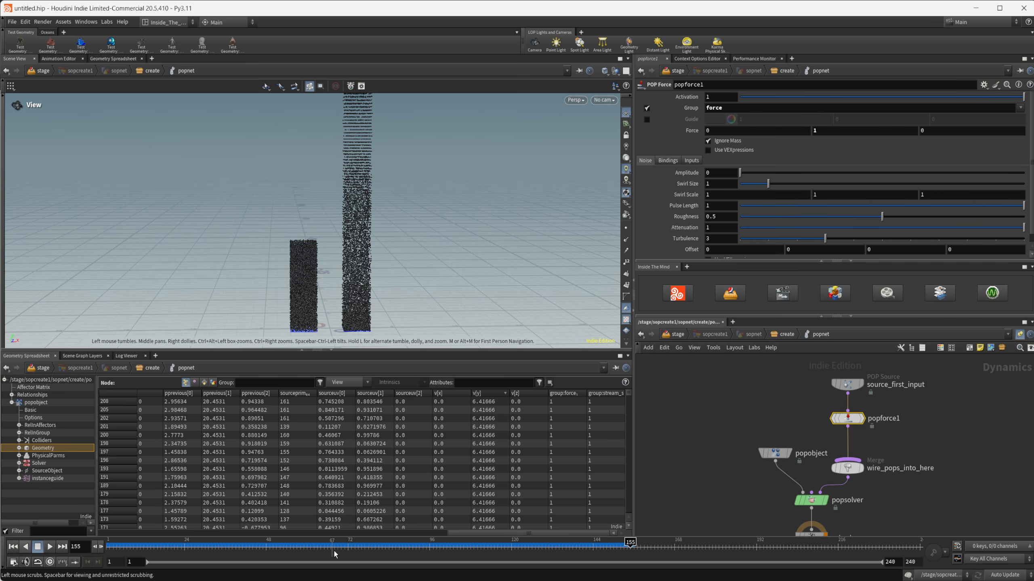
Step: Scrub to frame 49, compare the particles' velocities in the spreadsheet sorted by v[y], and return to frame 1
left_click_drag(332, 549, 271, 560)
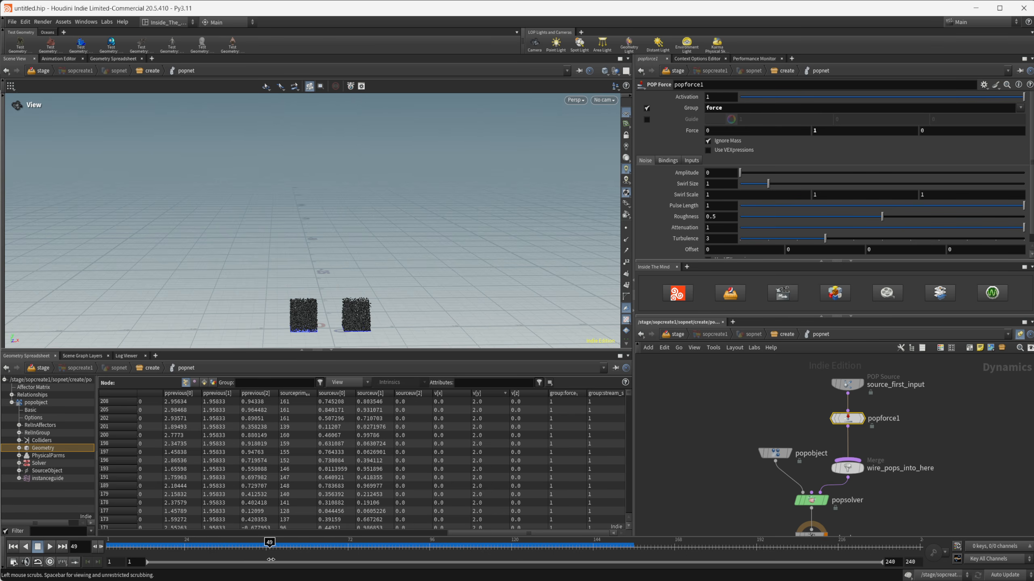
left_click_drag(108, 548, 270, 548)
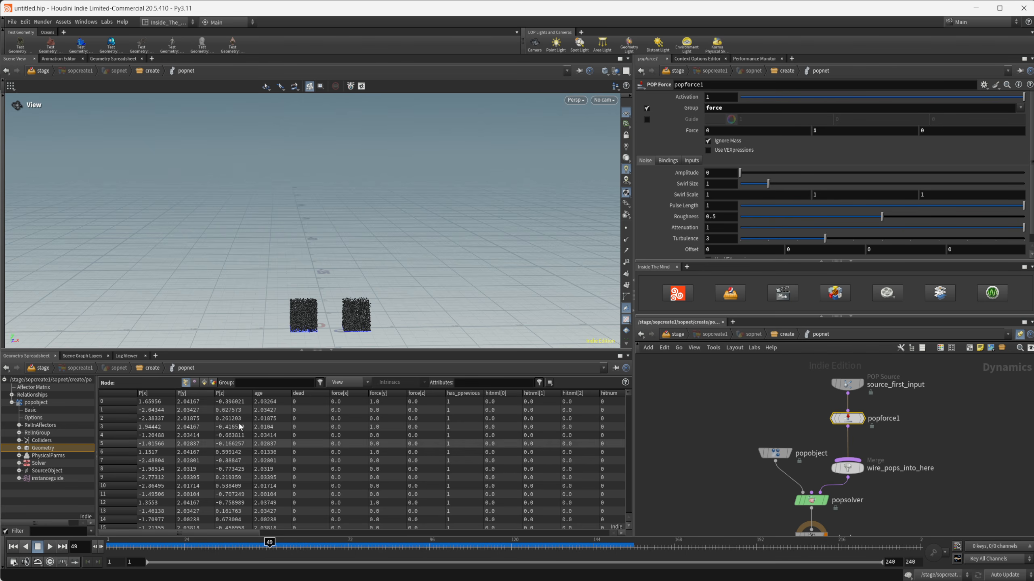
left_click_drag(436, 298, 413, 290)
middle_click_drag(403, 342, 396, 313)
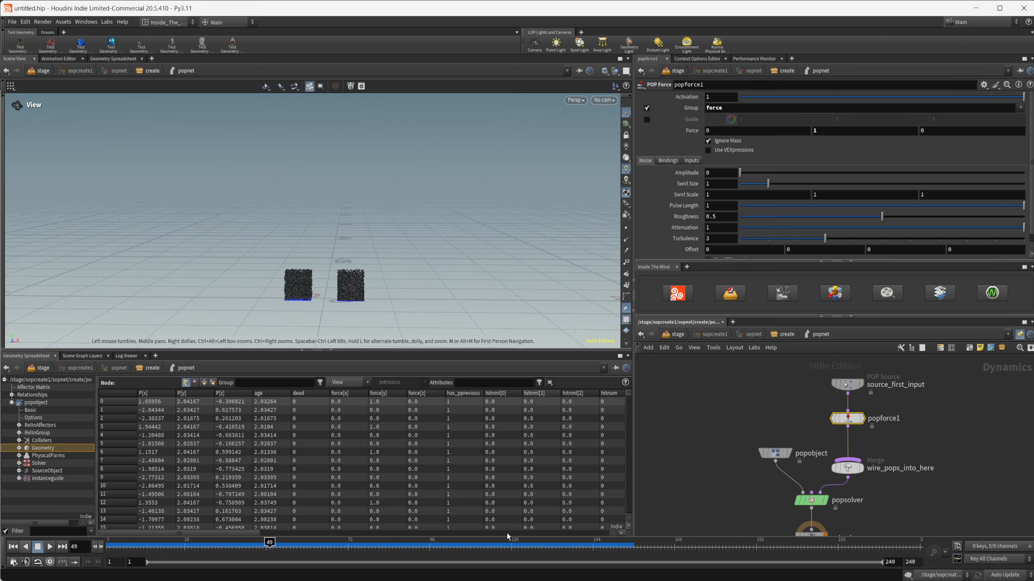
left_click_drag(245, 534, 586, 536)
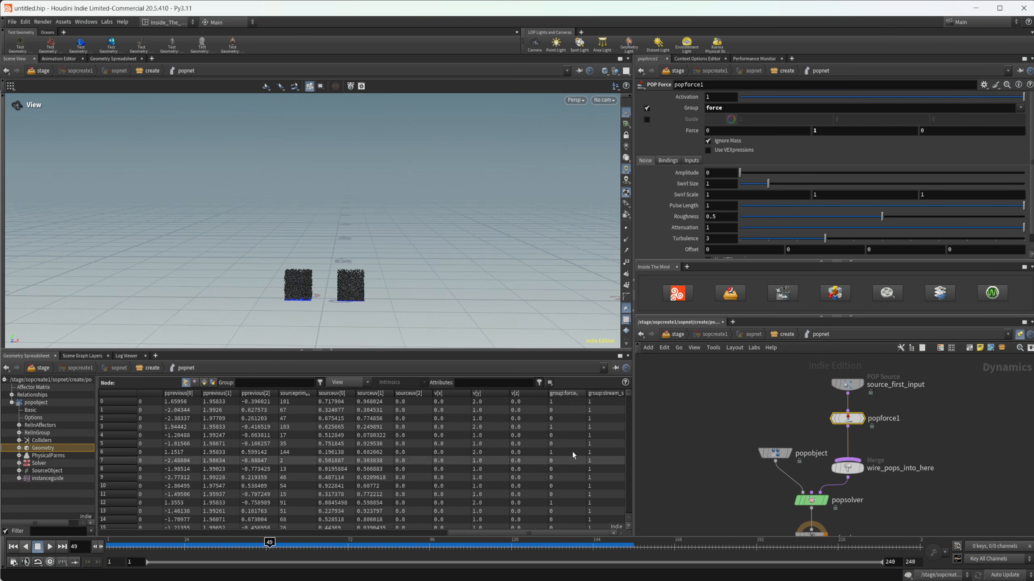
left_click(486, 393)
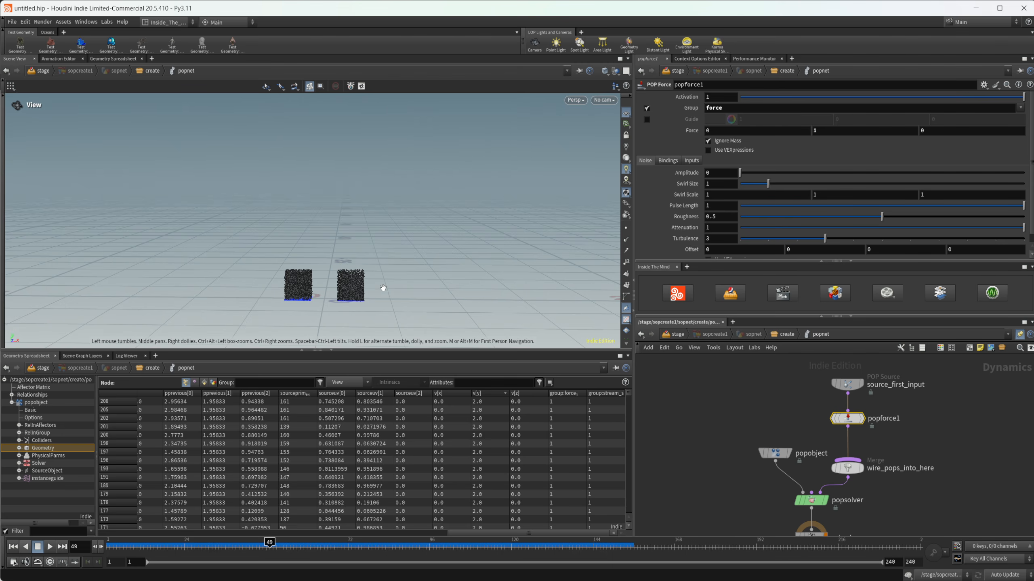
scroll(344, 294, "up", 3)
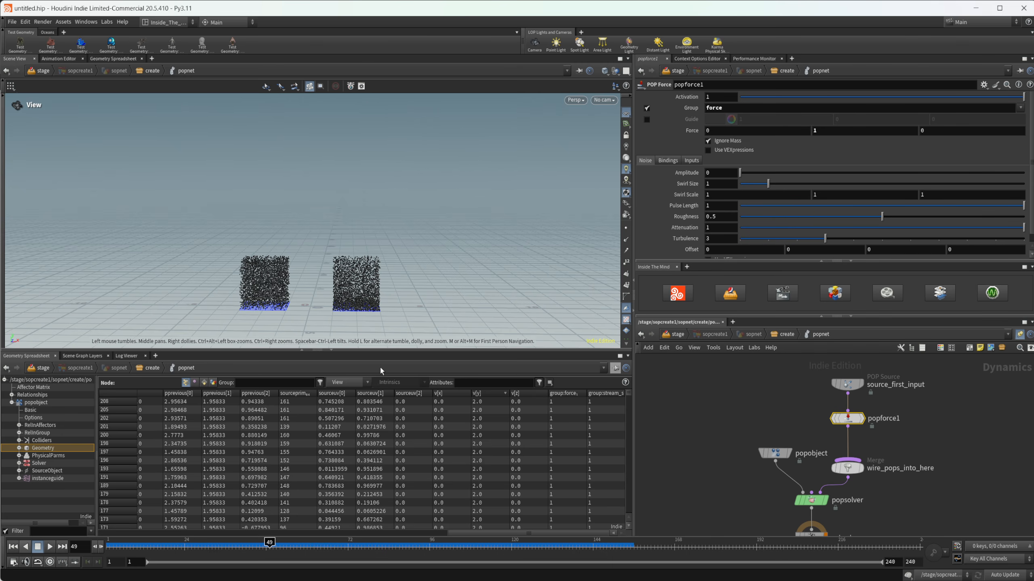
middle_click_drag(721, 405, 751, 411)
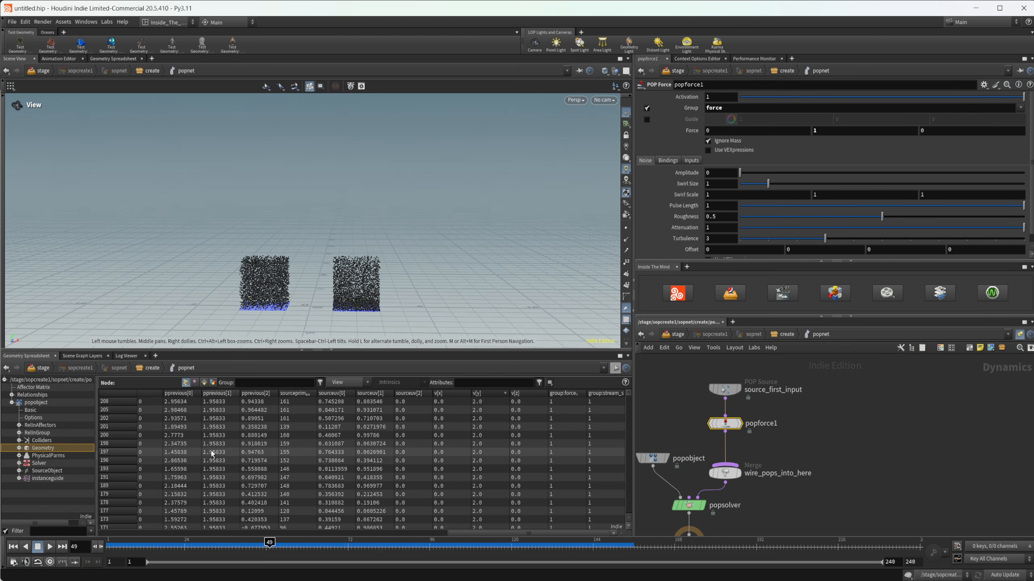
left_click(13, 546)
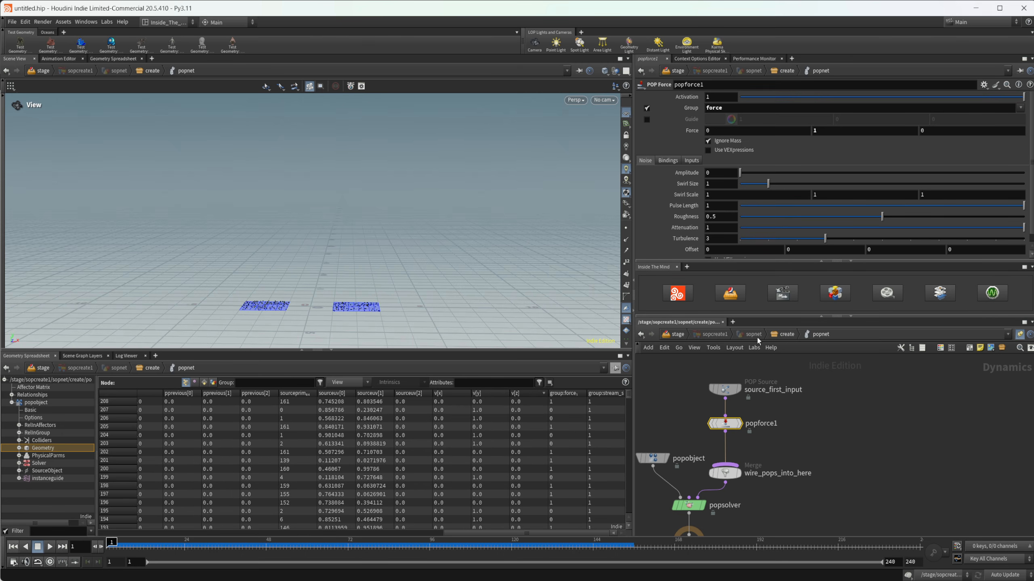
Step: Go up to the create level and add a Sphere node beside the existing grid network
key("u")
key("Tab")
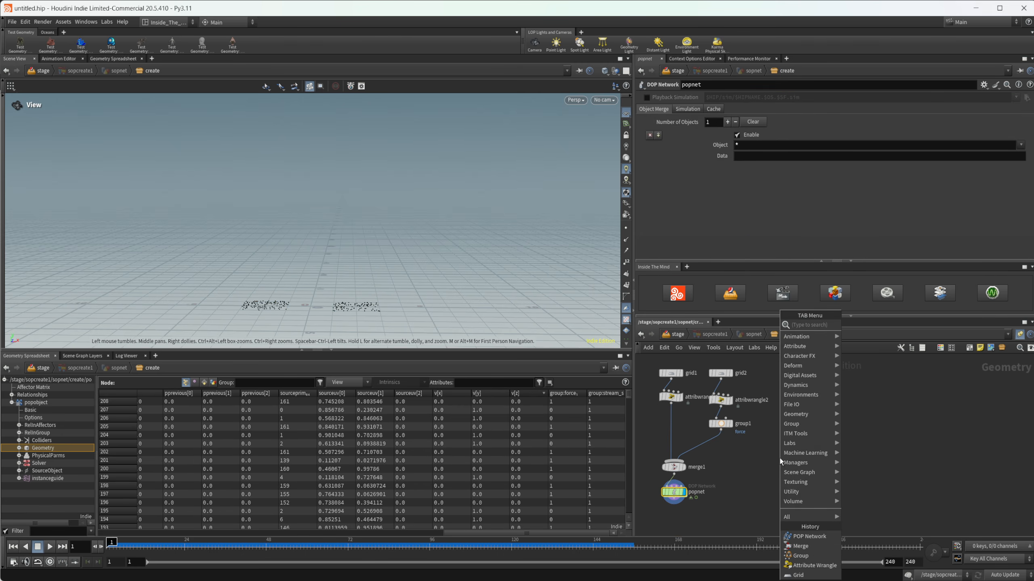
type("sphere")
key("Return")
left_click(795, 458)
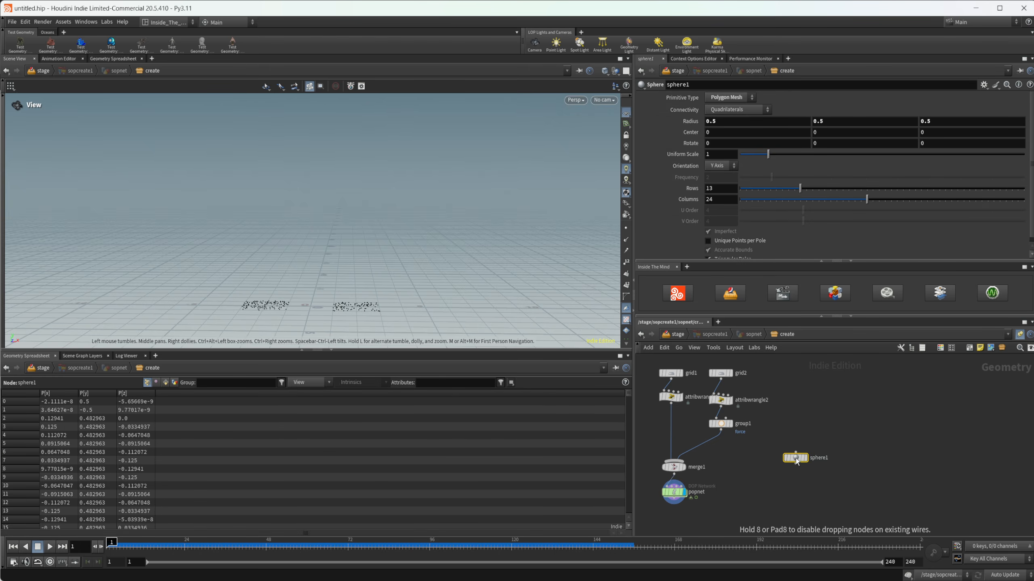
Step: Add a POP Network node below sphere1, fed by the sphere
scroll(791, 464, "up", 3)
key("Tab")
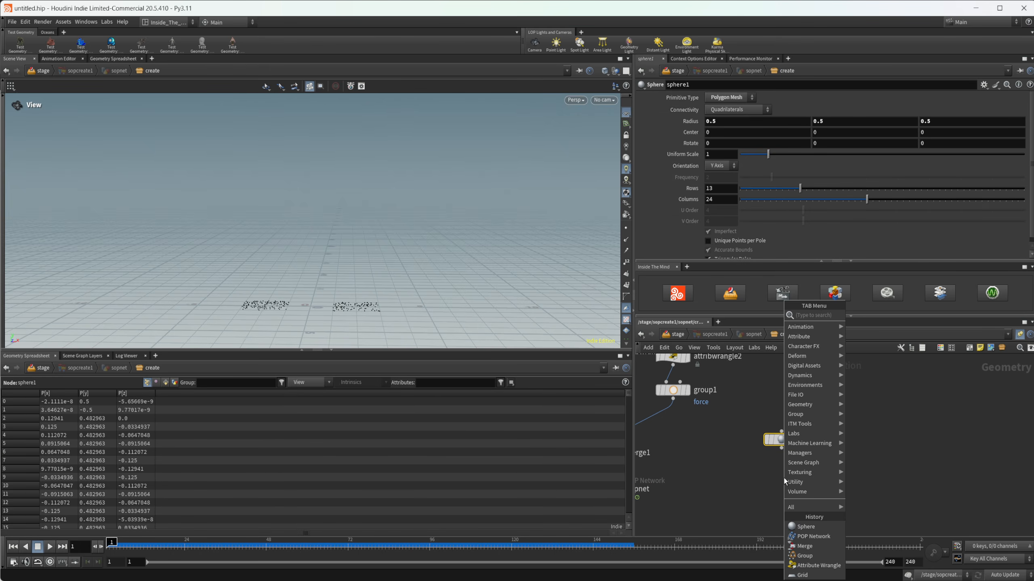
type("popn")
key("Return")
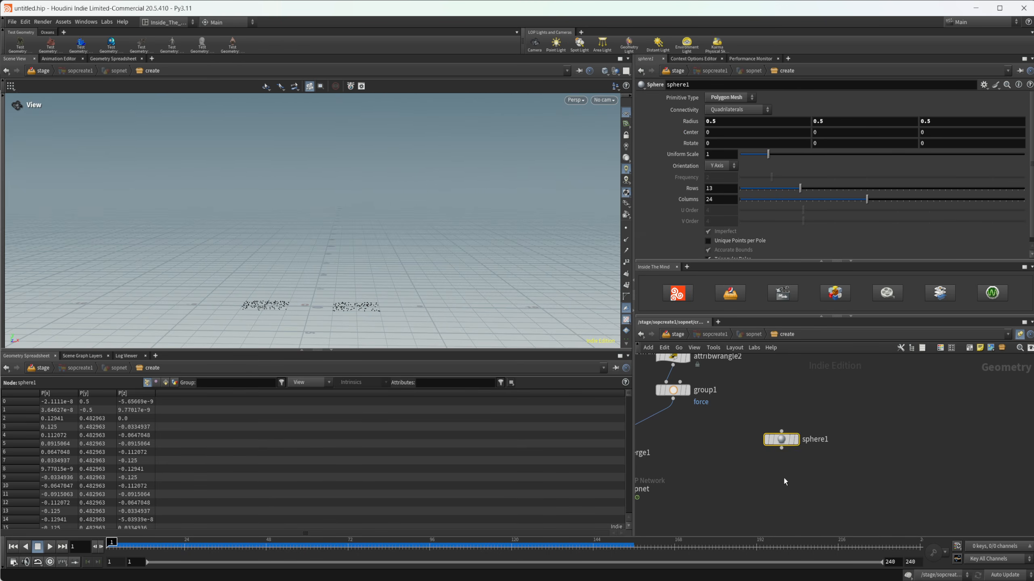
left_click(783, 478)
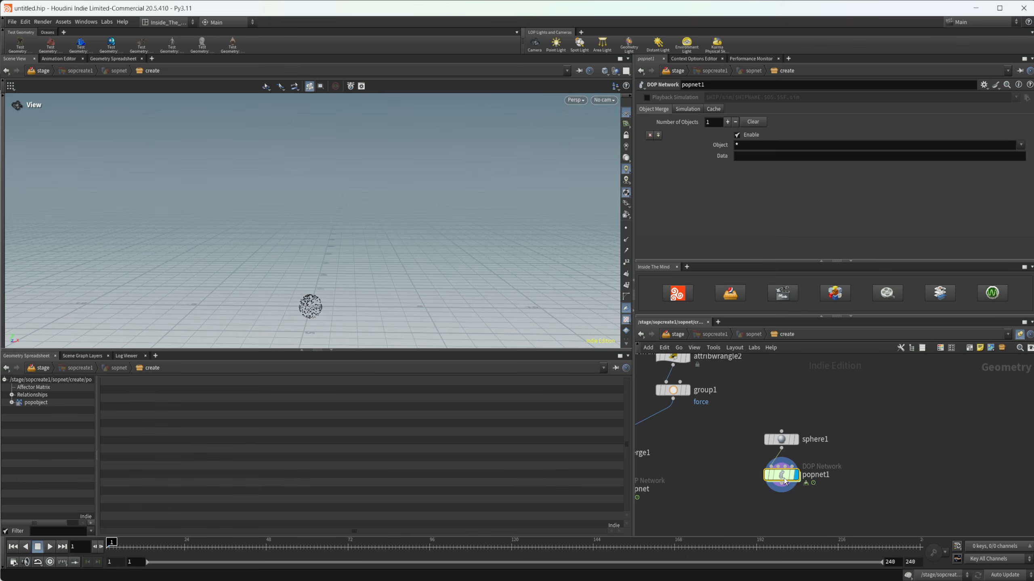
Step: Go inside the popnet1 node, play the sphere's particle simulation and return to frame 1
double_click(783, 480)
middle_click_drag(966, 471, 906, 529)
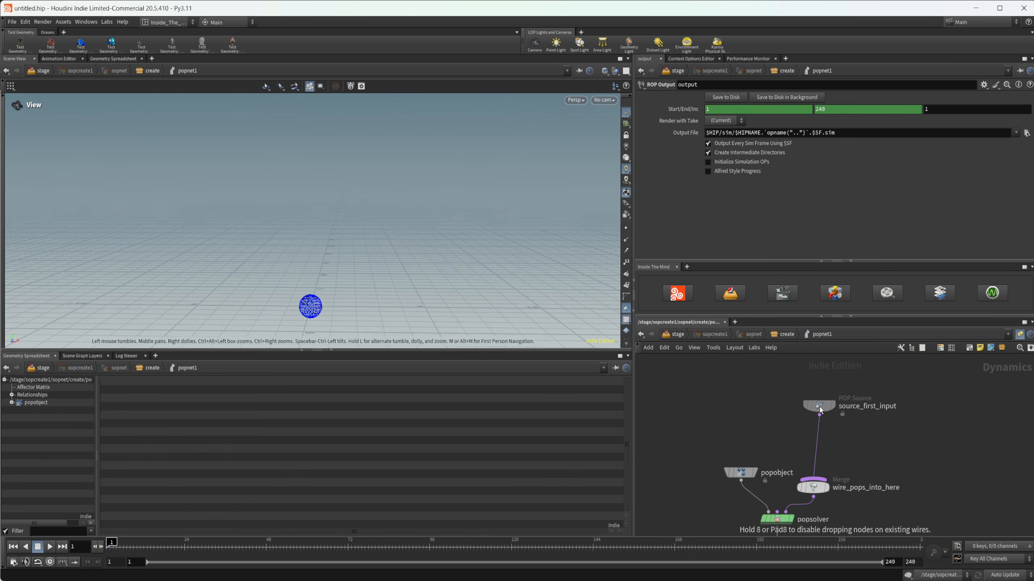
left_click(50, 547)
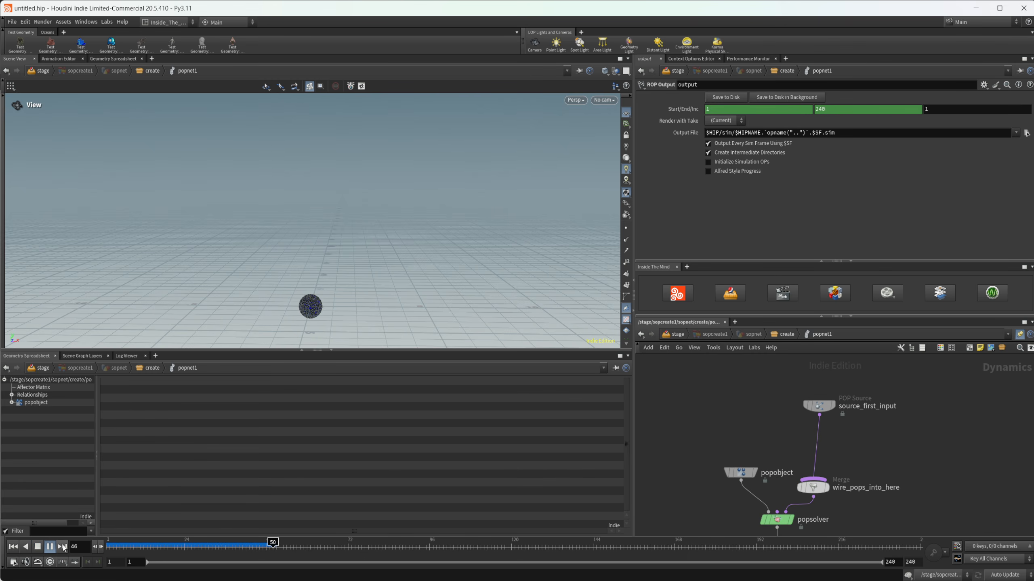
left_click(13, 546)
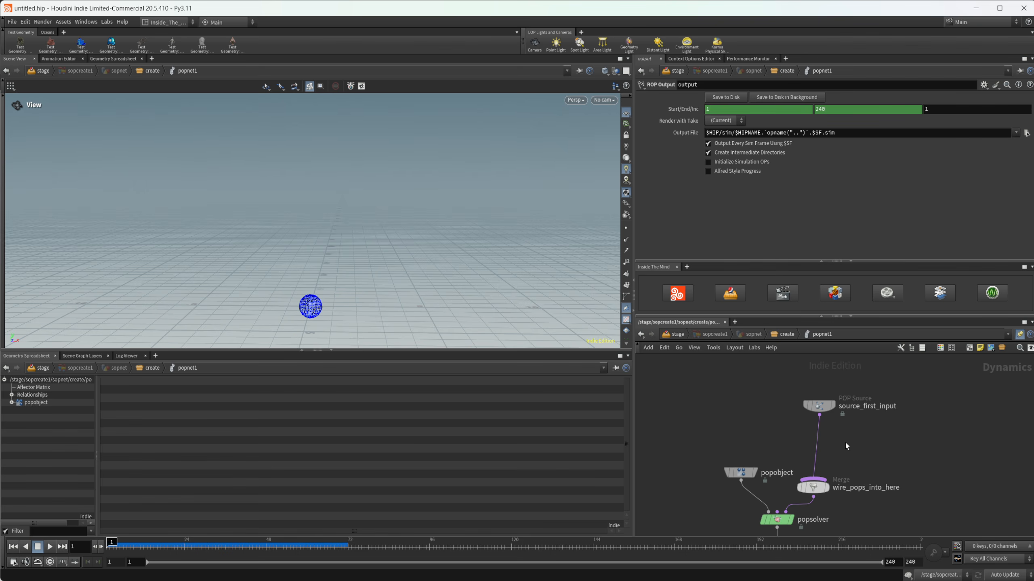
Step: Add a POP Force node between source_first_input and wire_pops_into_here
left_click_drag(818, 406, 812, 403)
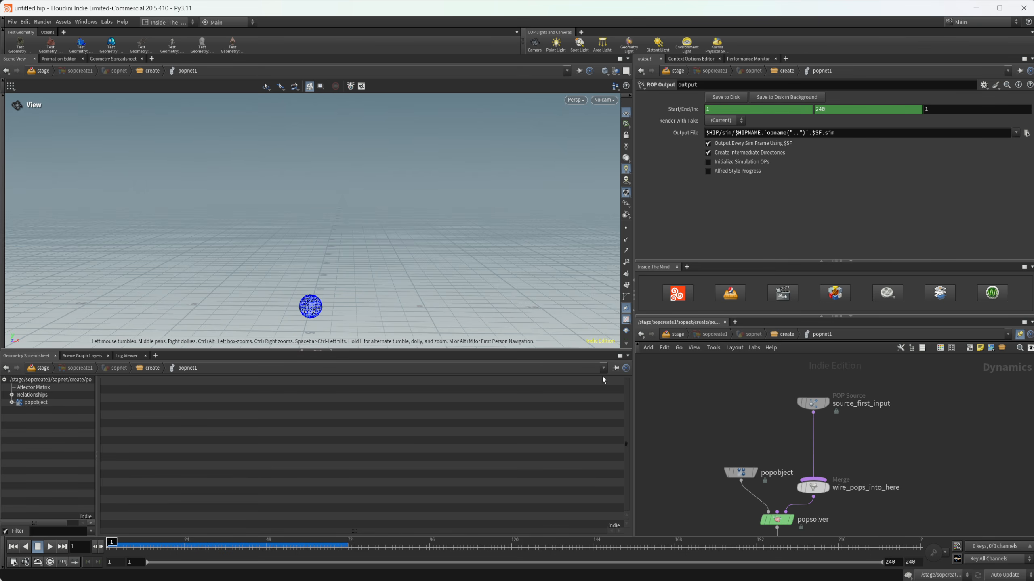
key("Tab")
type("pop")
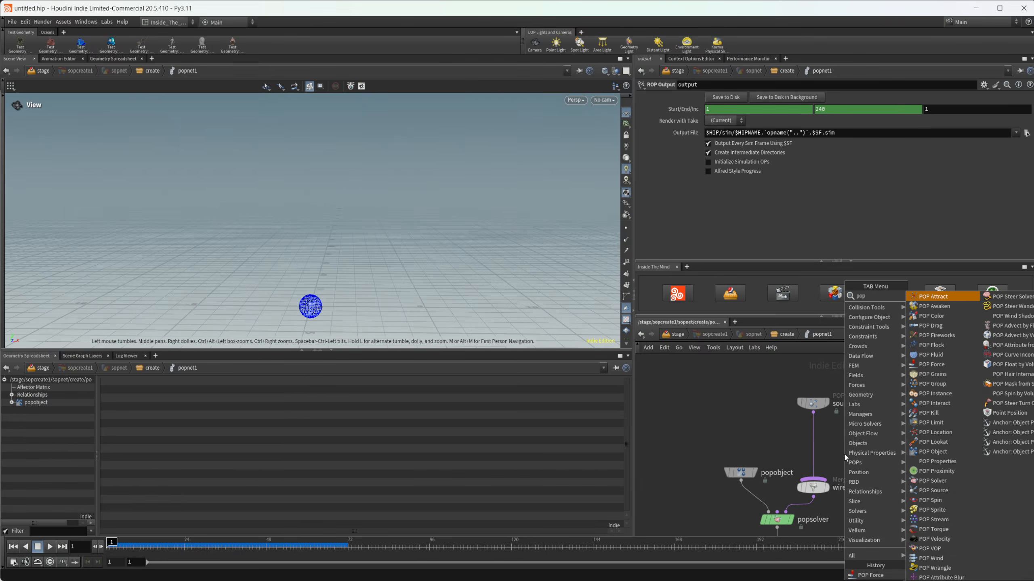
type("fo")
key("Return")
left_click(844, 454)
left_click_drag(845, 454, 817, 445)
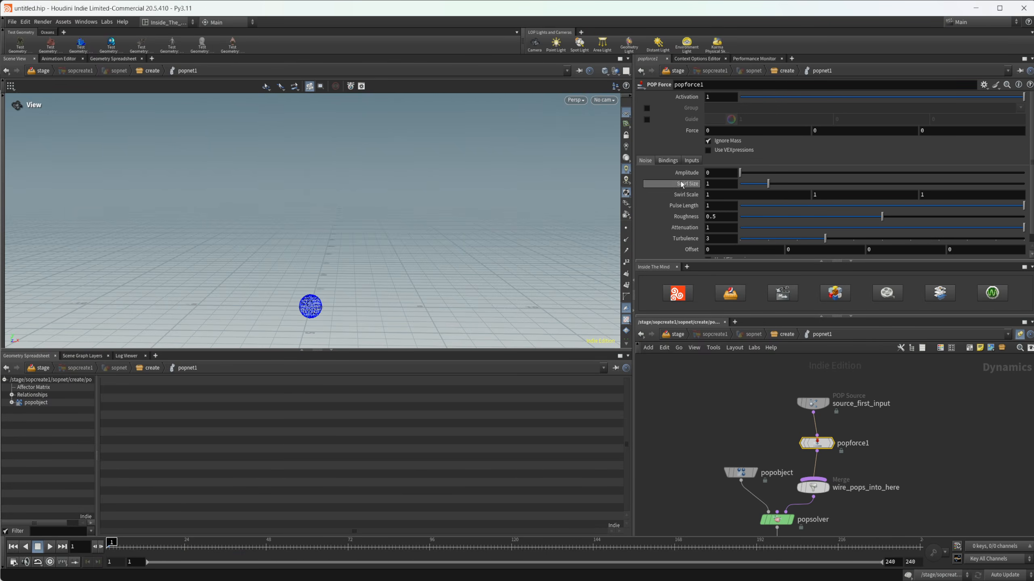
Step: Set the POP Force's noise amplitude to 1.17 and play the simulation to about frame 66
scroll(679, 172, "down", 1)
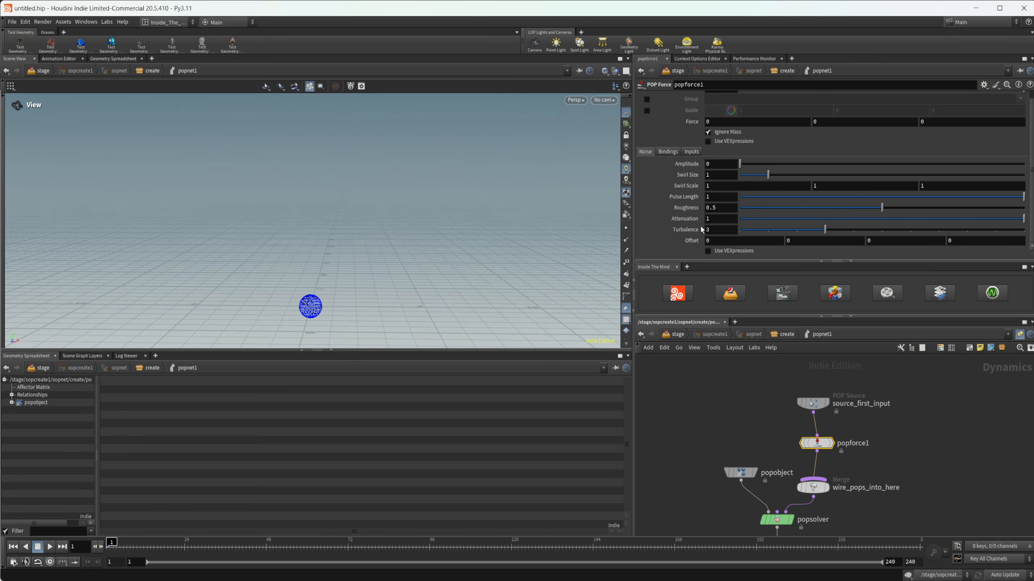
left_click_drag(335, 307, 406, 261)
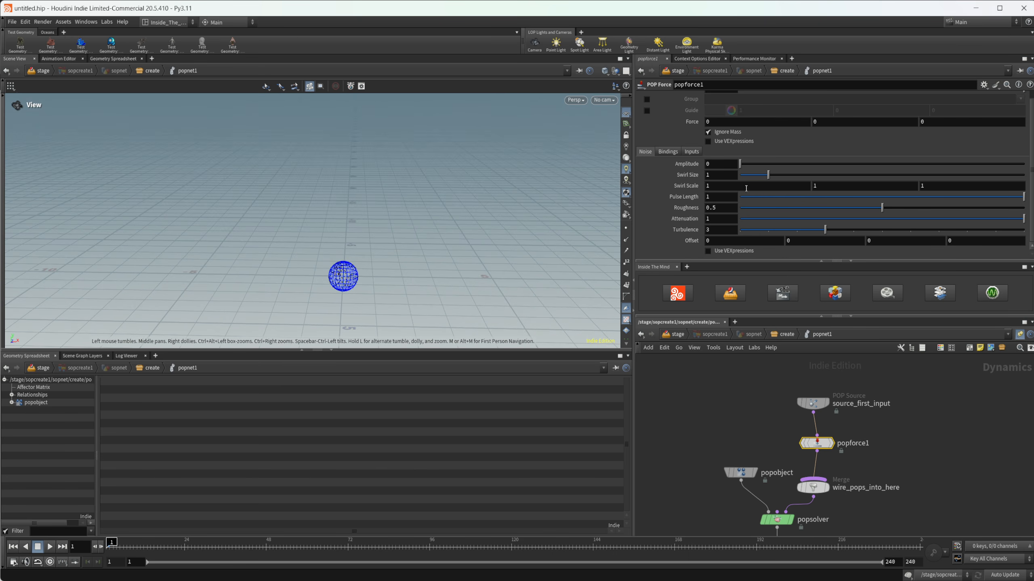
left_click_drag(740, 163, 775, 172)
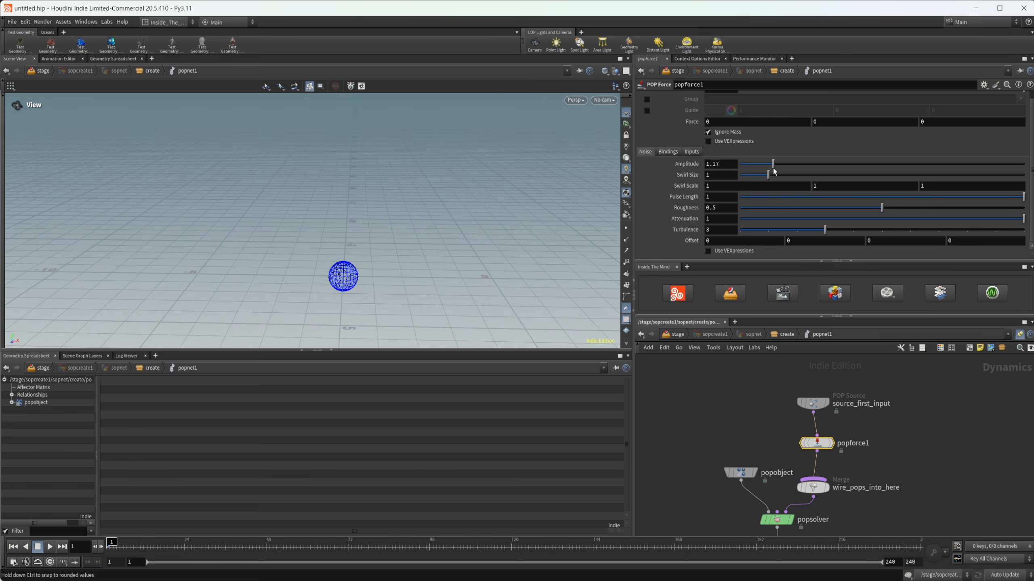
left_click(50, 546)
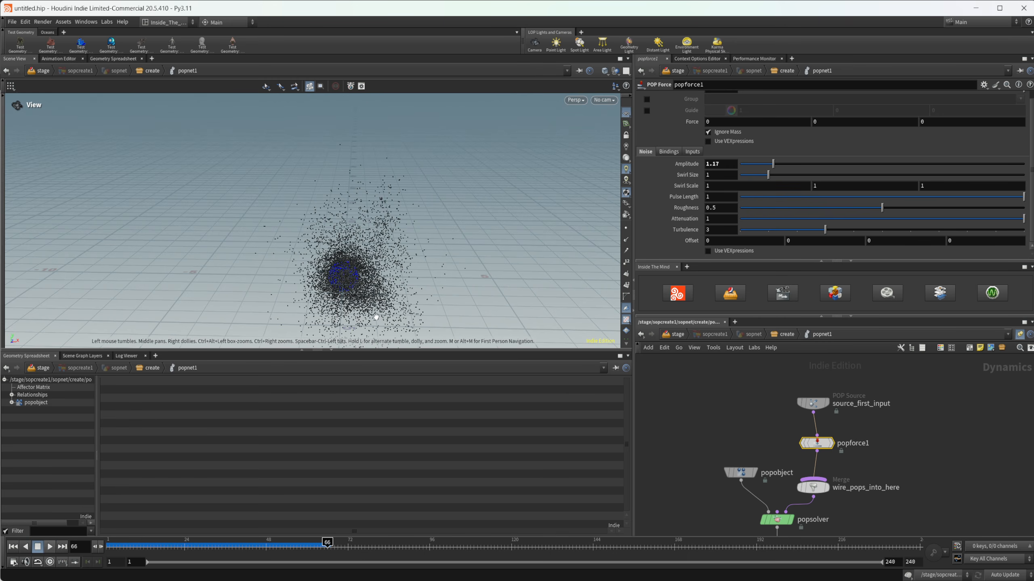
left_click_drag(348, 303, 414, 303)
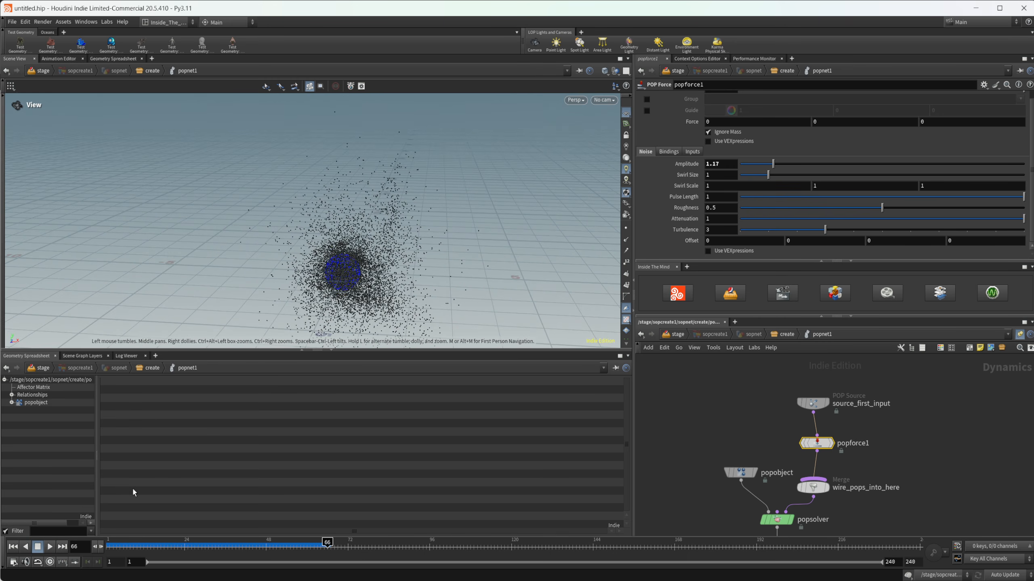
Step: Set the POP Force's swirl size to 3.51 and replay the simulation from frame 1 to frame 87
mouse_move(181, 546)
left_mouse_down()
mouse_move(134, 545)
mouse_move(181, 546)
mouse_move(164, 545)
left_mouse_up()
left_click_drag(767, 175, 851, 178)
left_click(13, 546)
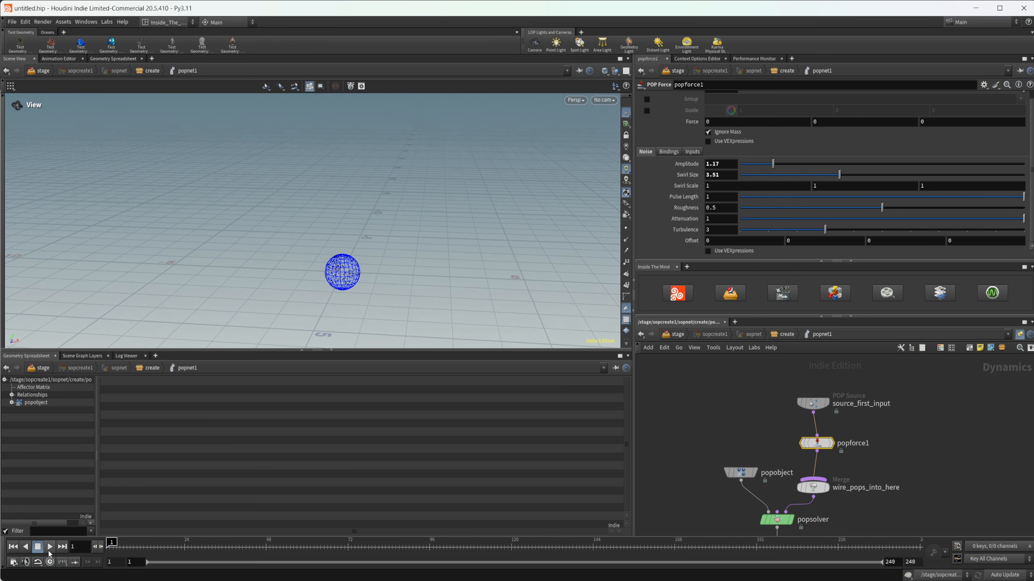
left_click(49, 547)
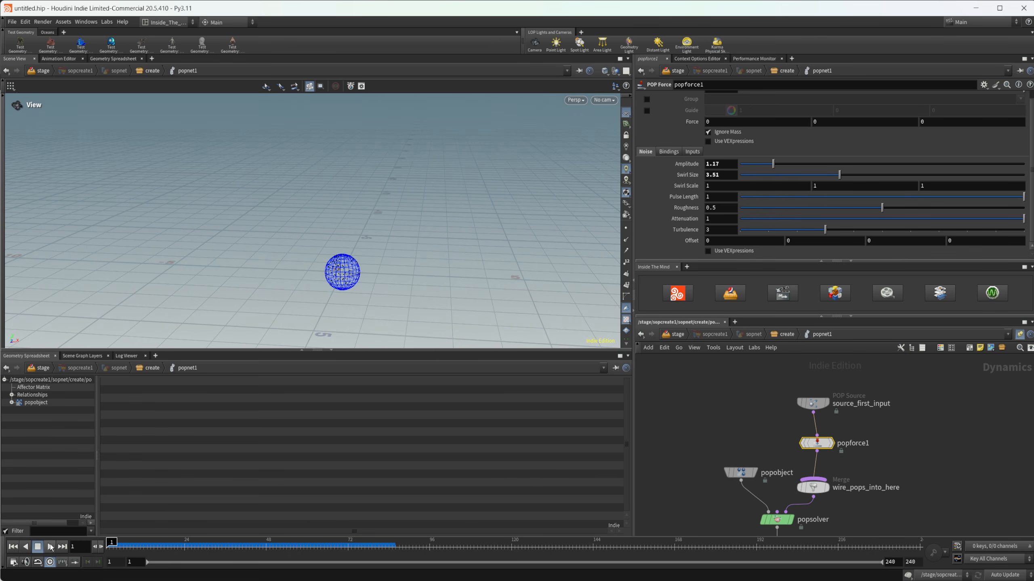
left_click(50, 547)
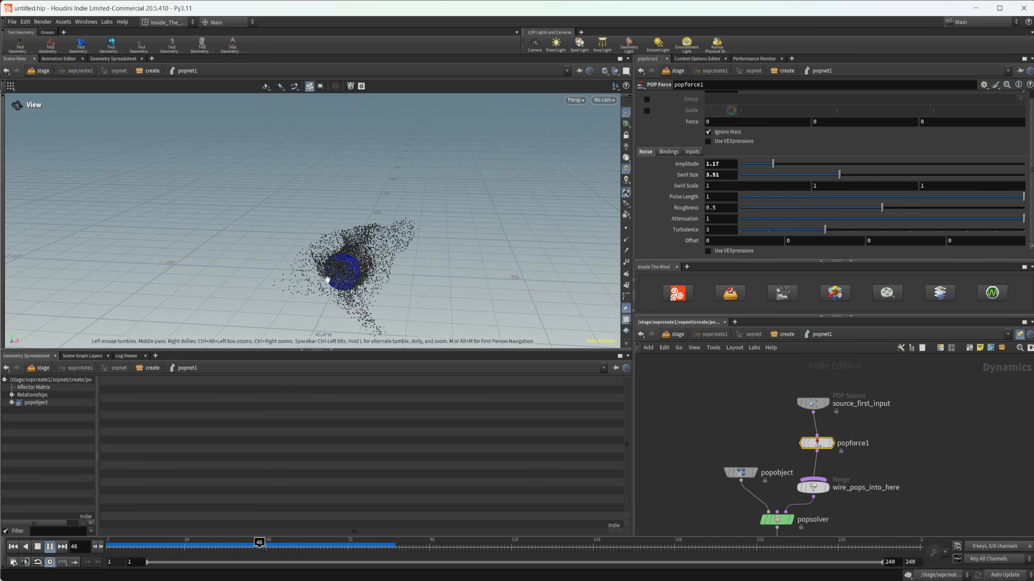
left_click(39, 547)
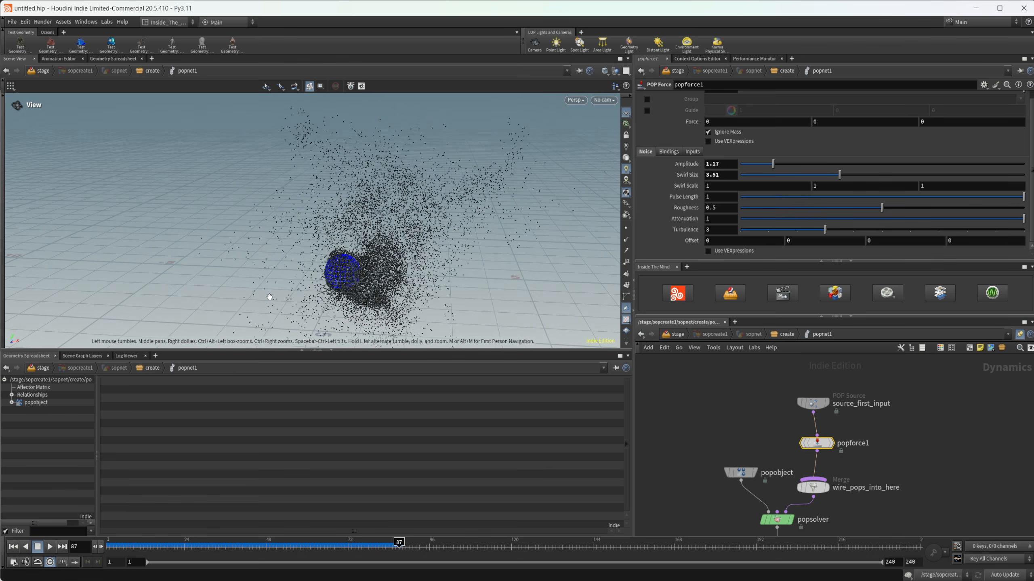
left_click_drag(270, 295, 350, 212)
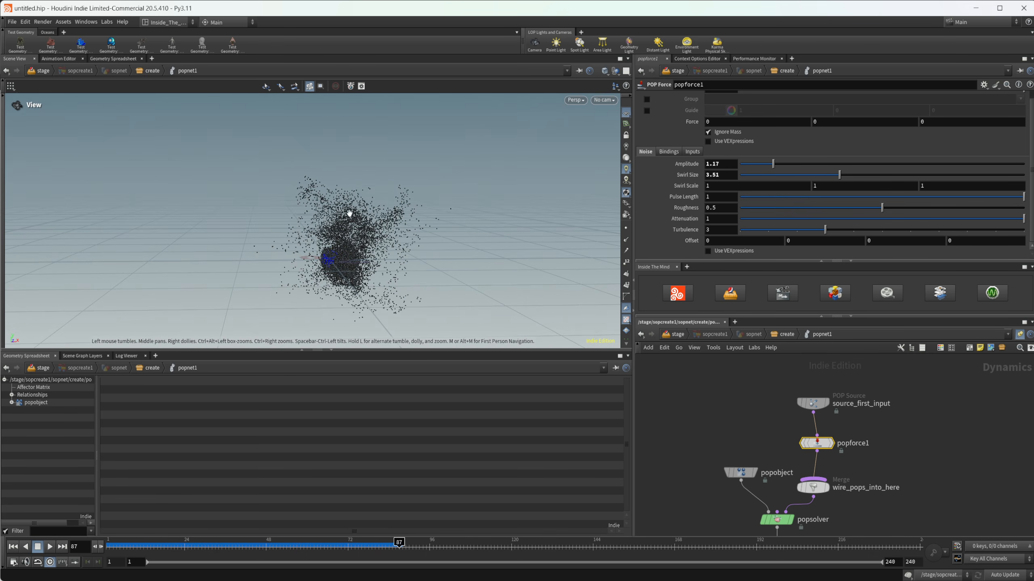
Step: Go up to the create level and set popnet1's simulation cache memory to 50000 MB
left_click(812, 403)
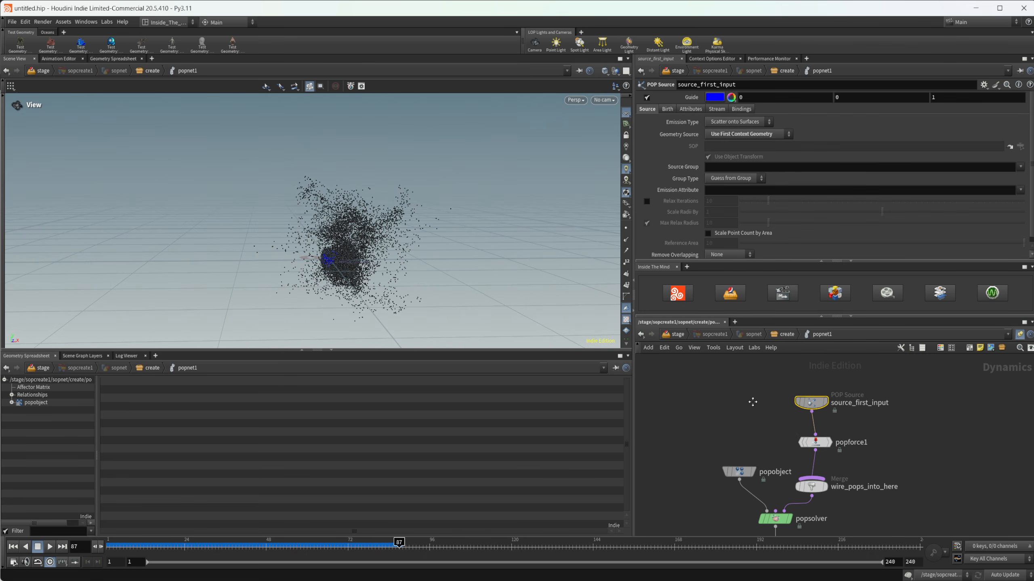
middle_click_drag(807, 358, 775, 342)
left_click(782, 334)
left_click(713, 109)
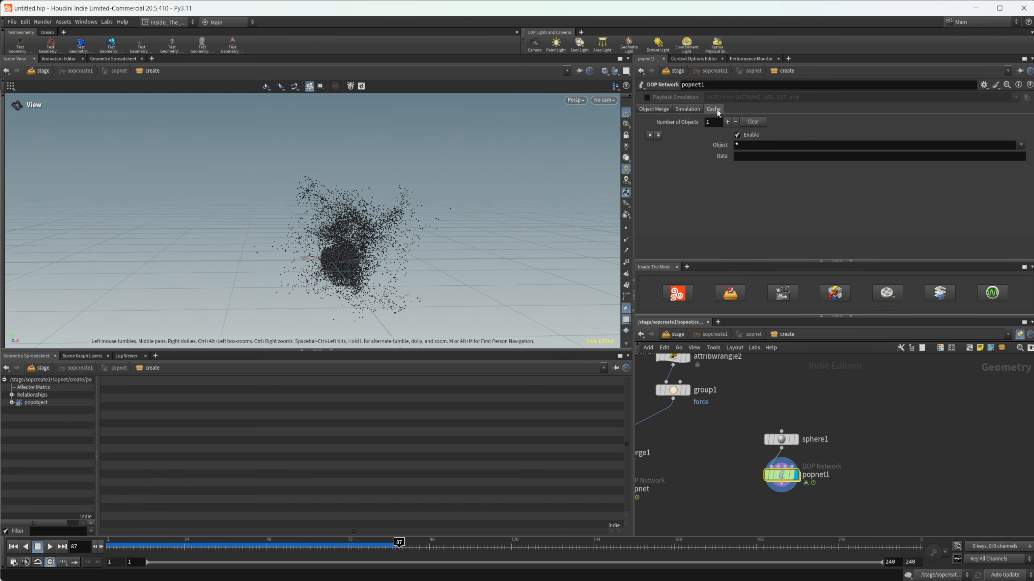
type("000")
key("Return")
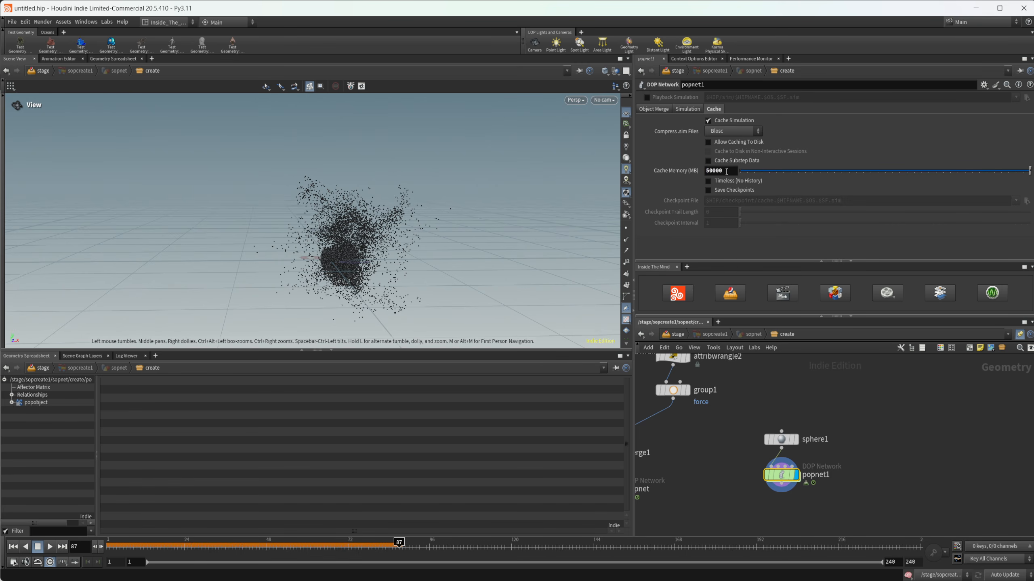
Step: Go back inside popnet1 and set source_first_input's constant birth rate to 100000
double_click(791, 477)
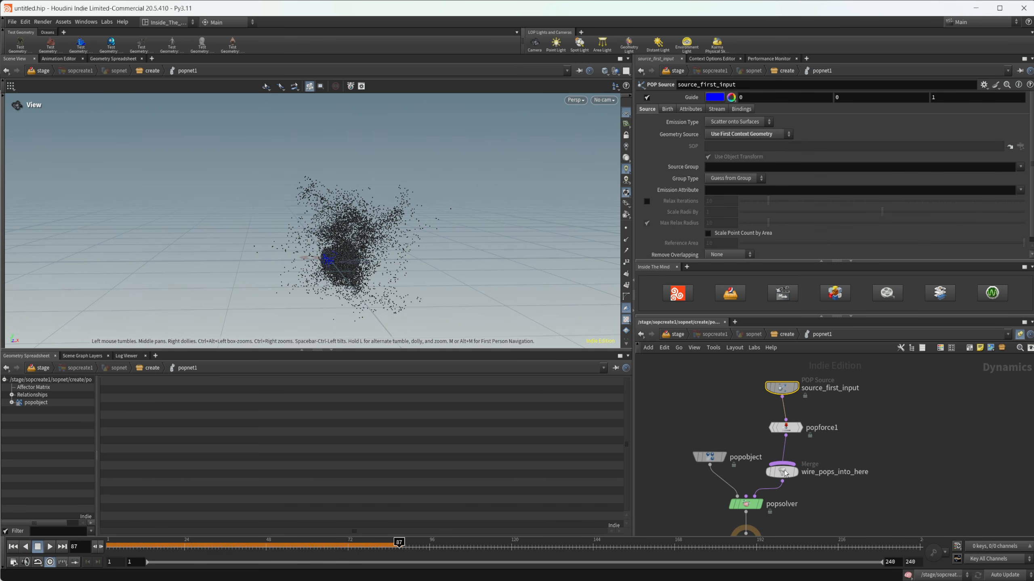
left_click(668, 109)
left_click(716, 154)
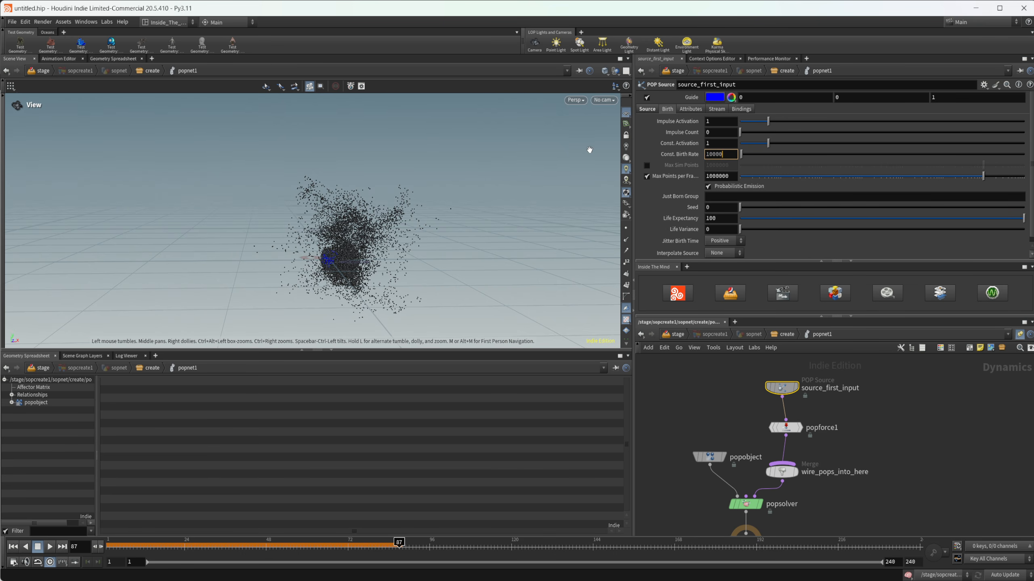
type("100000")
key("Return")
Step: Replay the particle simulation from frame 1, stop it at frame 51 and inspect the particle shape
left_click(13, 546)
left_click(48, 547)
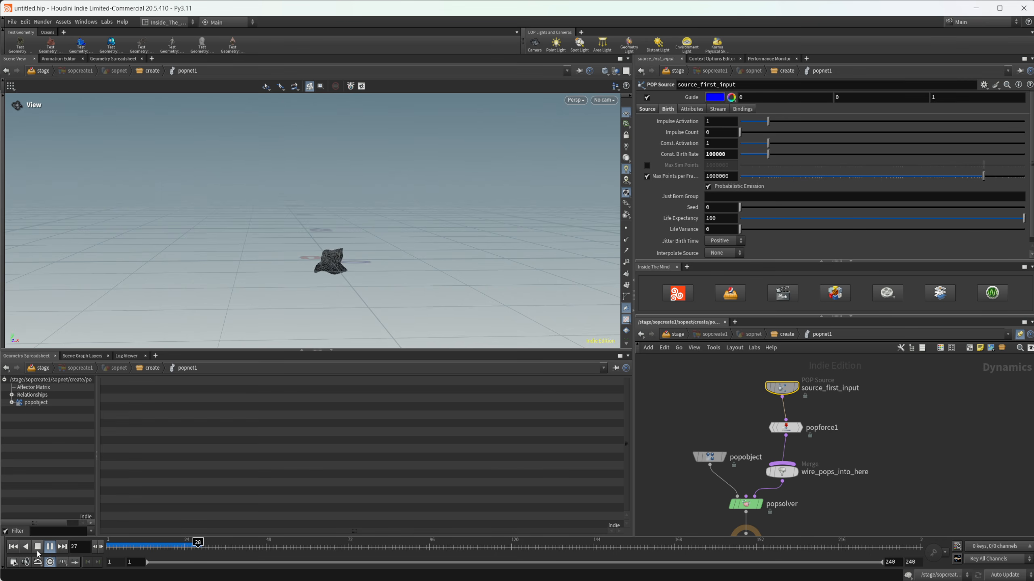
left_click(48, 546)
left_click_drag(348, 324, 350, 274)
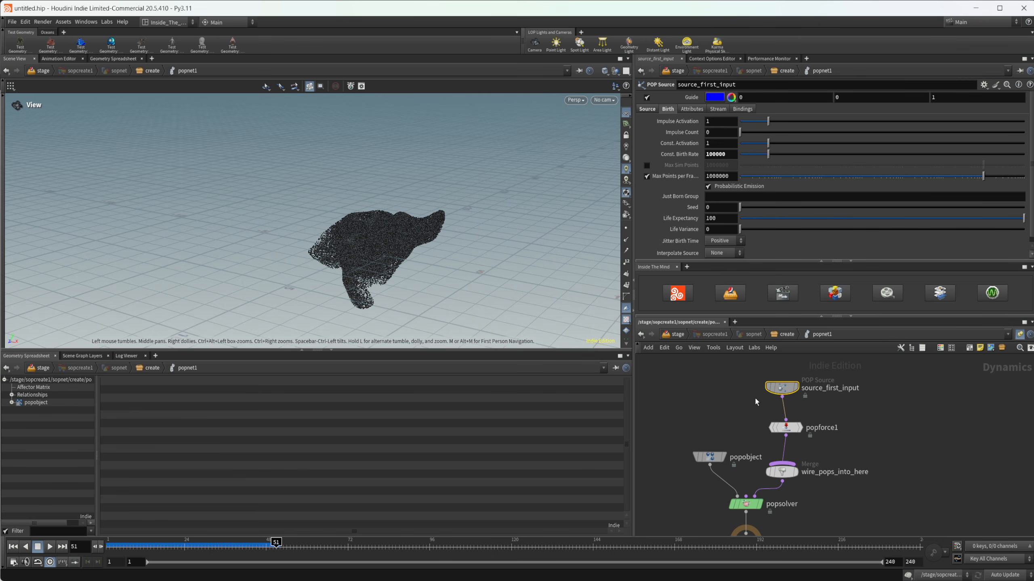
Step: Go up to the create level and duplicate popnet1 beside the original, also fed by sphere1
middle_click_drag(856, 431, 823, 426)
left_click(753, 423)
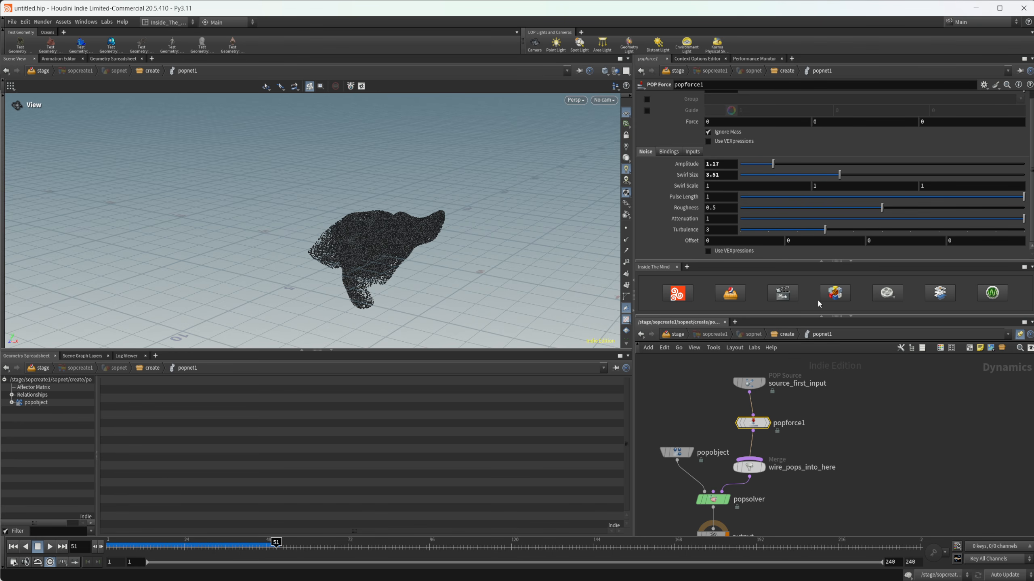
left_click(784, 334)
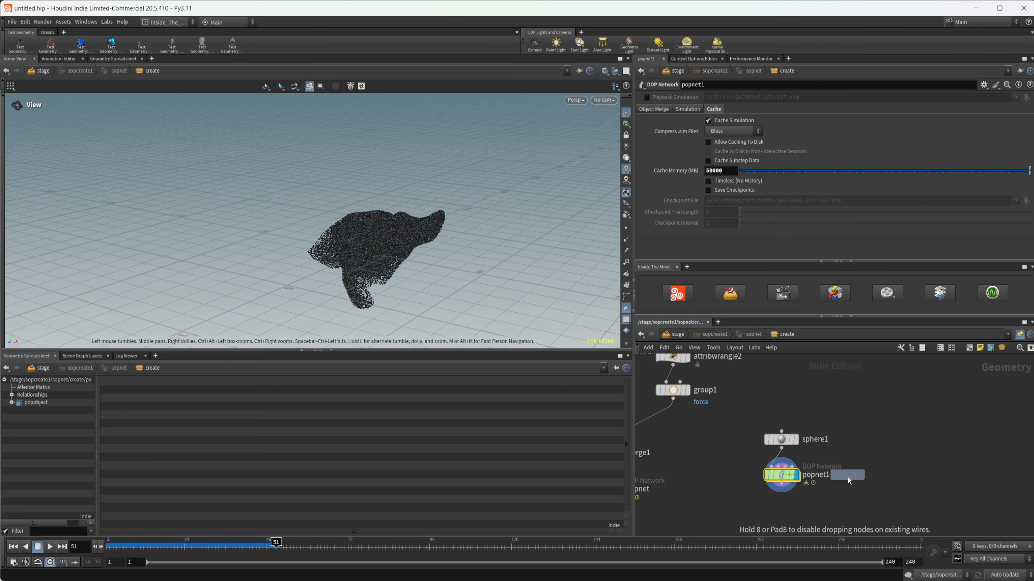
middle_click_drag(708, 522, 701, 483)
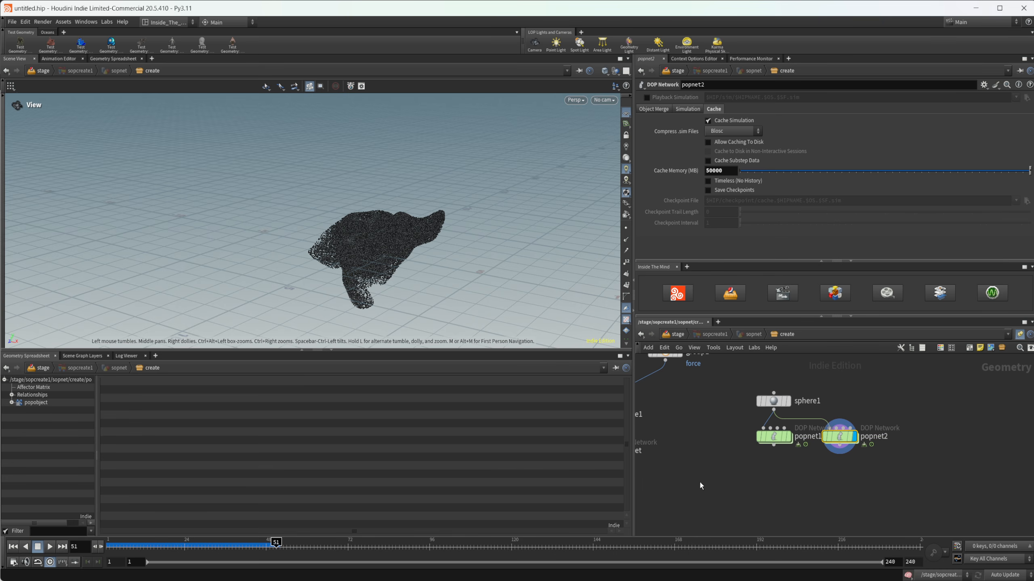
Step: Add a Switch node below the two POP networks and wire popnet1 and popnet2 into it
key("Tab")
type("mer")
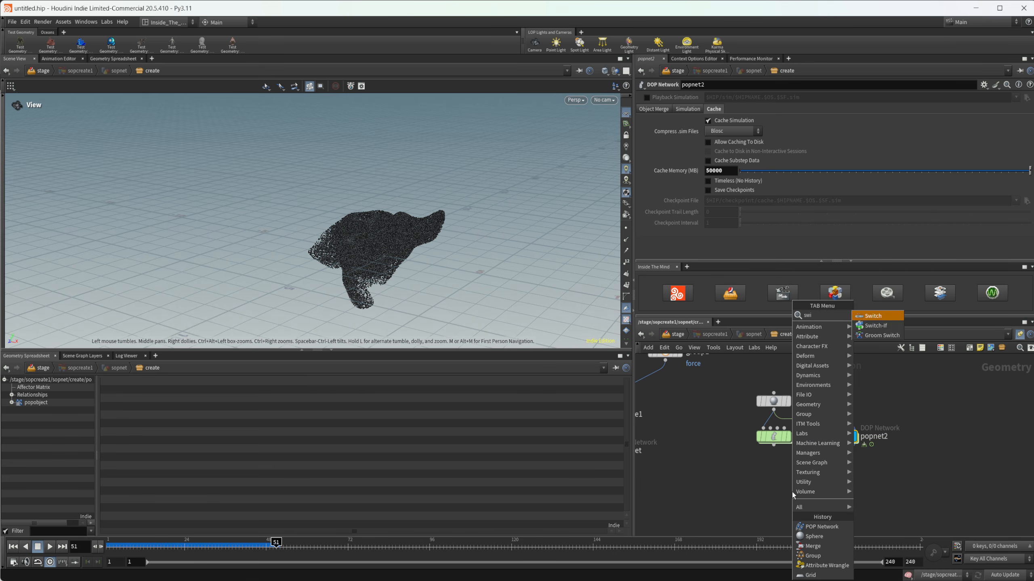
key("Return")
left_click(791, 492)
left_click_drag(774, 446, 791, 483)
Step: Go inside popnet2 and delete its popforce1 node
double_click(840, 434)
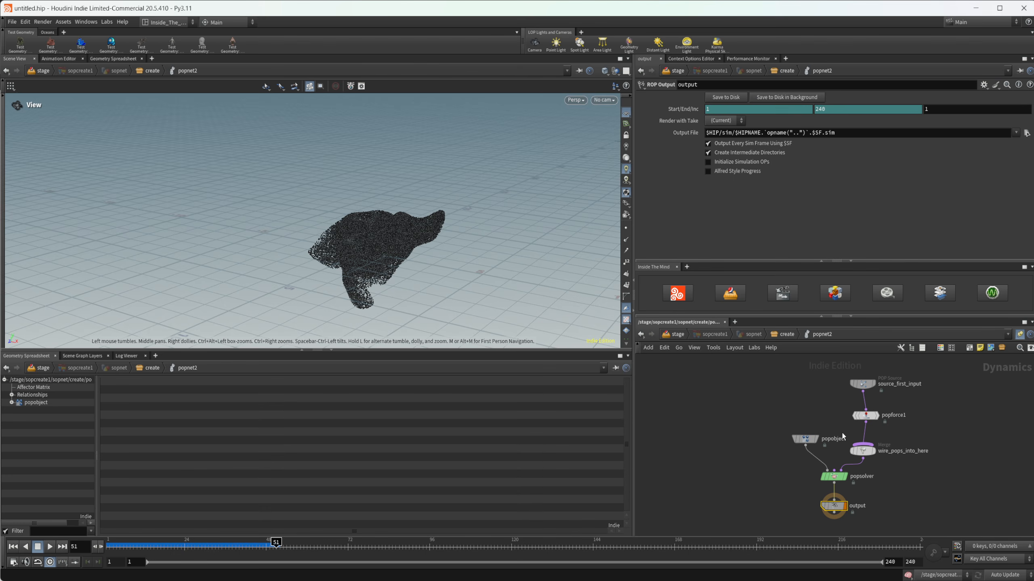
left_click(767, 416)
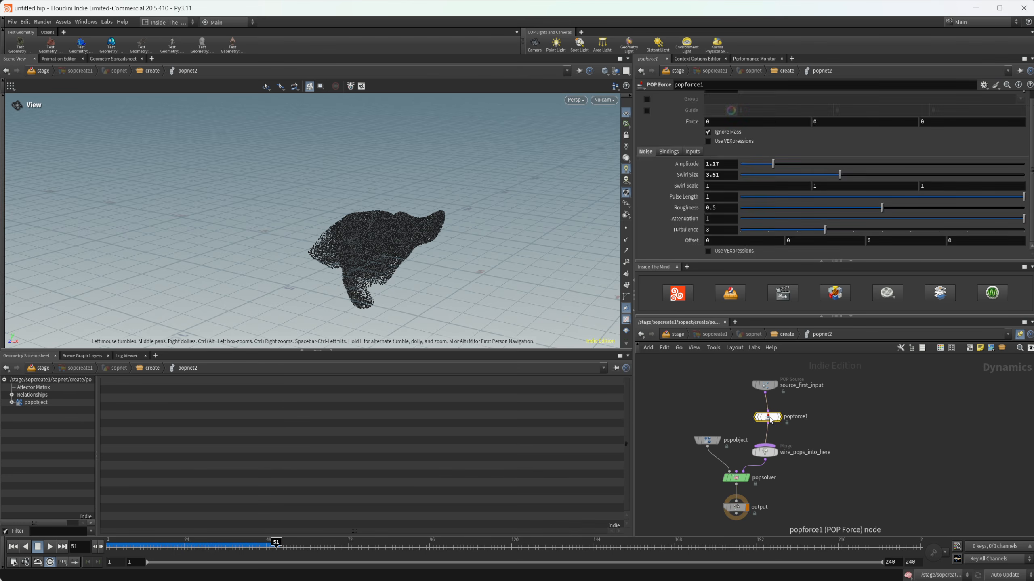
key("Delete")
Step: Add a POP Wind node between source_first_input and wire_pops_into_here in popnet2
key("Tab")
type("p")
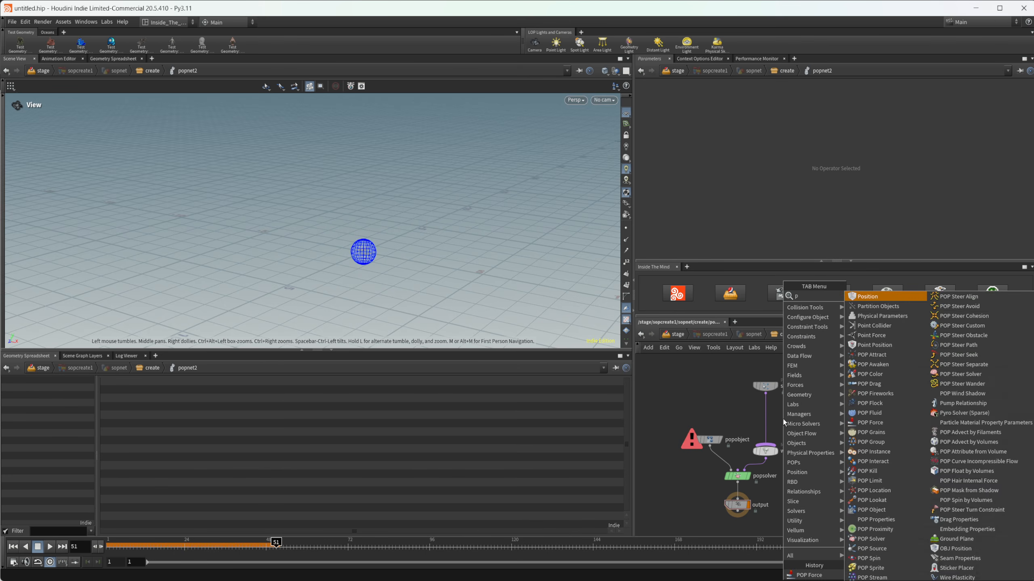
type("opwi")
key("Return")
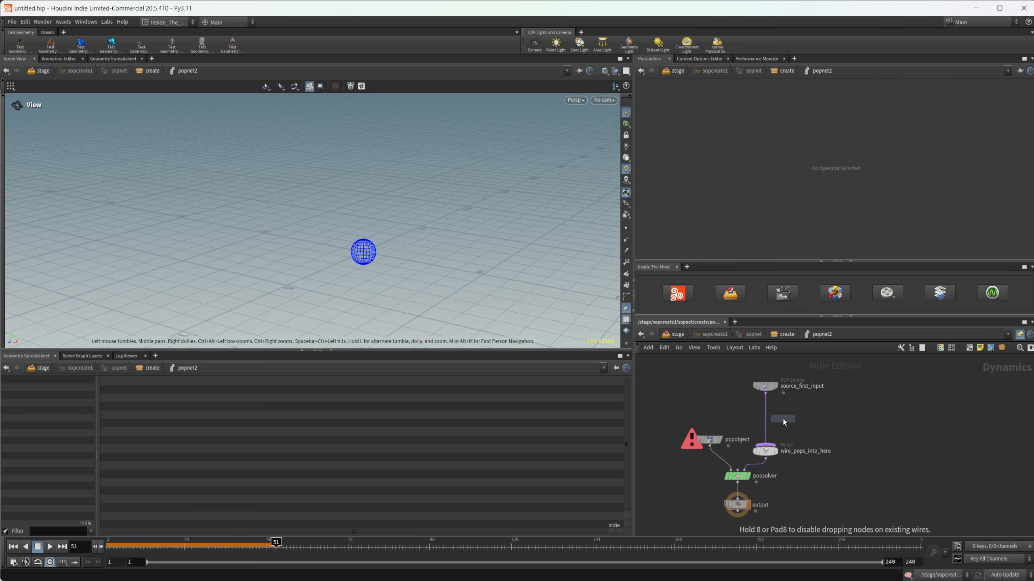
left_click(784, 420)
scroll(794, 423, "up", 2)
left_click_drag(778, 424, 749, 417)
scroll(720, 192, "down", 1)
scroll(720, 193, "up", 1)
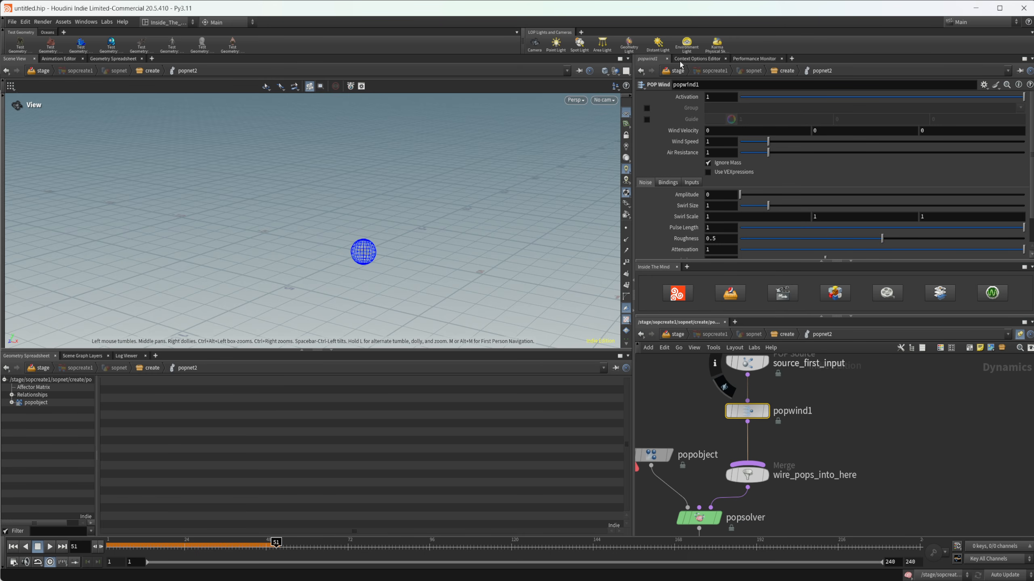
Step: Set popwind1's noise amplitude to 1.17 and its swirl size to 3.51
scroll(712, 254, "down", 1)
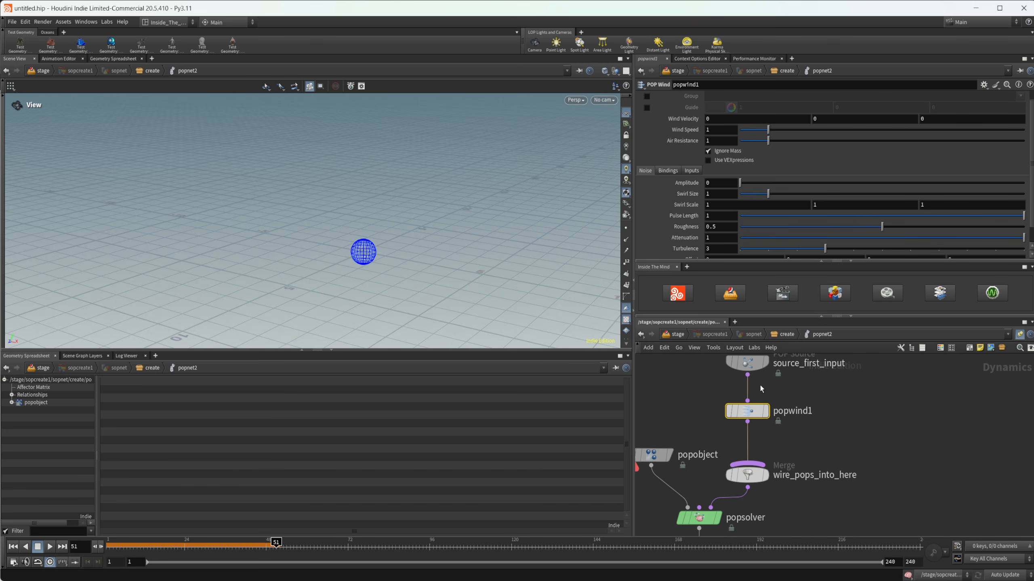
left_click_drag(707, 186, 667, 186)
type("1.17")
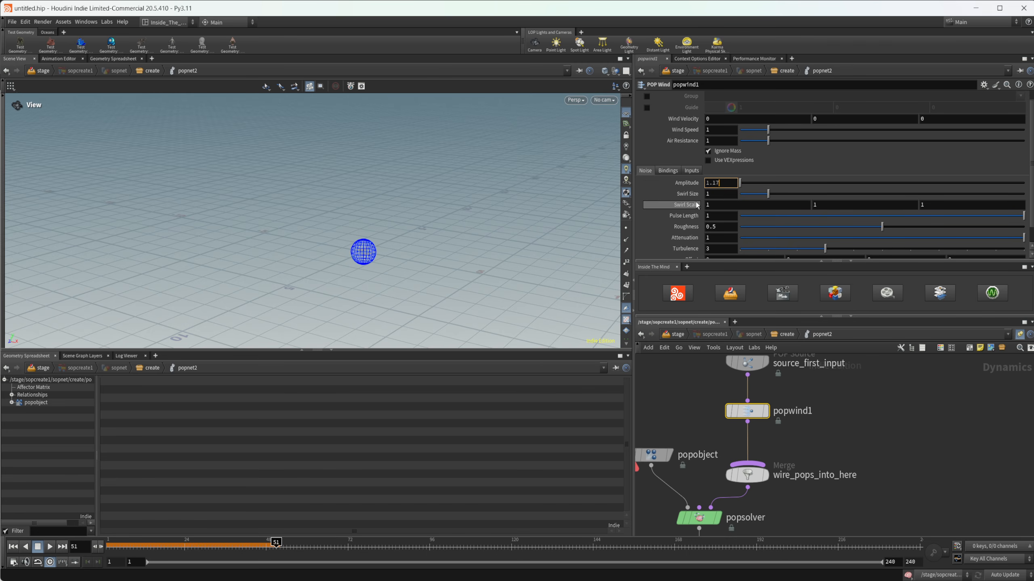
key("Tab")
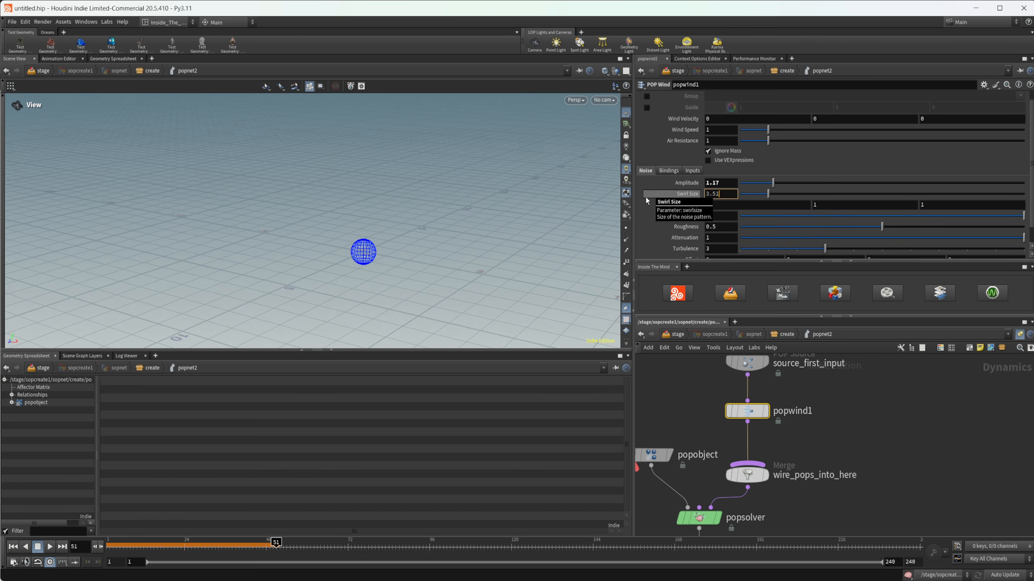
key("Return")
Step: Check popforce1's noise settings inside popnet1 and return to the create level
key("u")
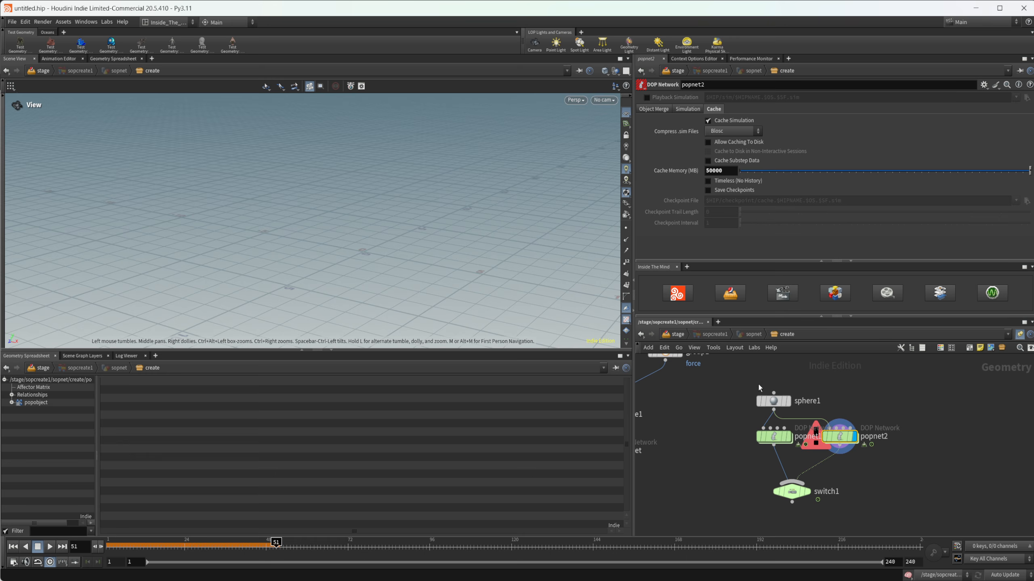
double_click(774, 440)
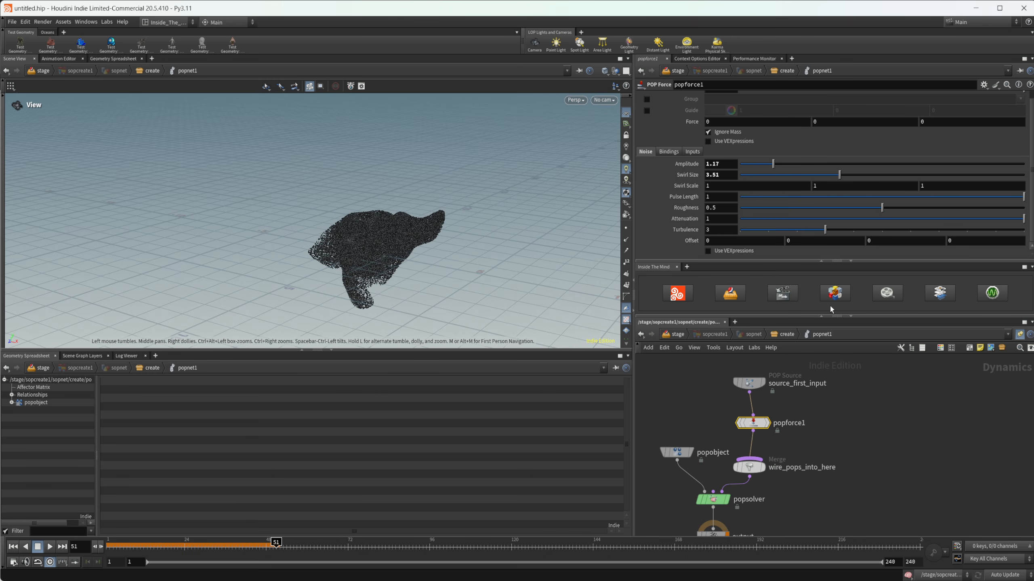
left_click(785, 335)
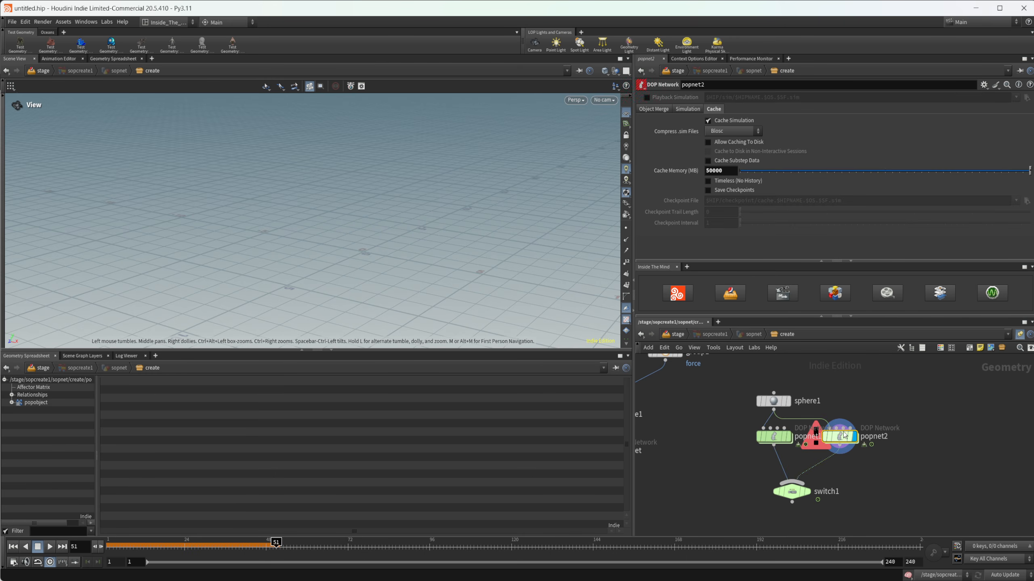
Step: Go inside popnet2 and play its particle simulation from frame 1 to about frame 75
double_click(838, 435)
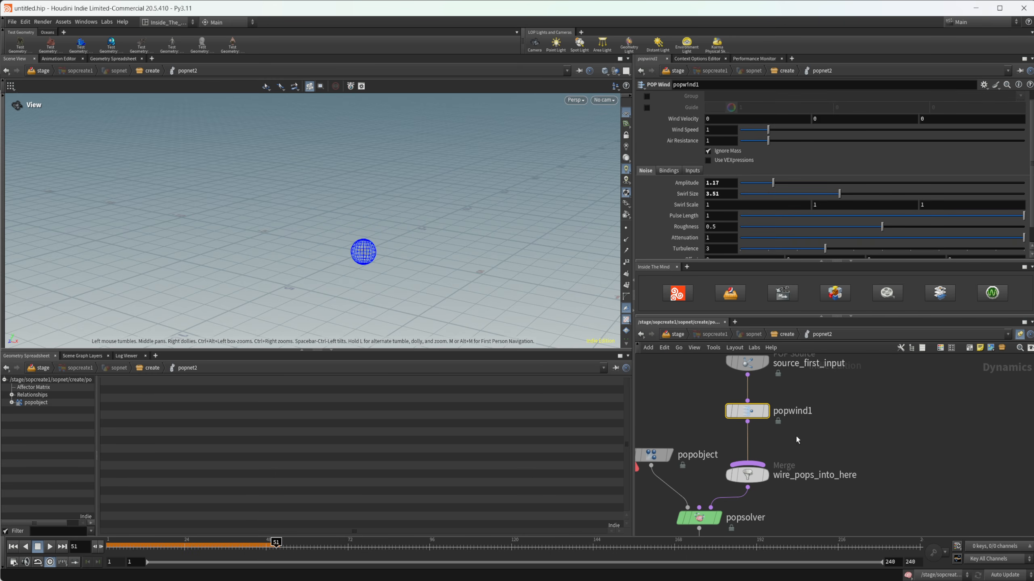
left_click(13, 546)
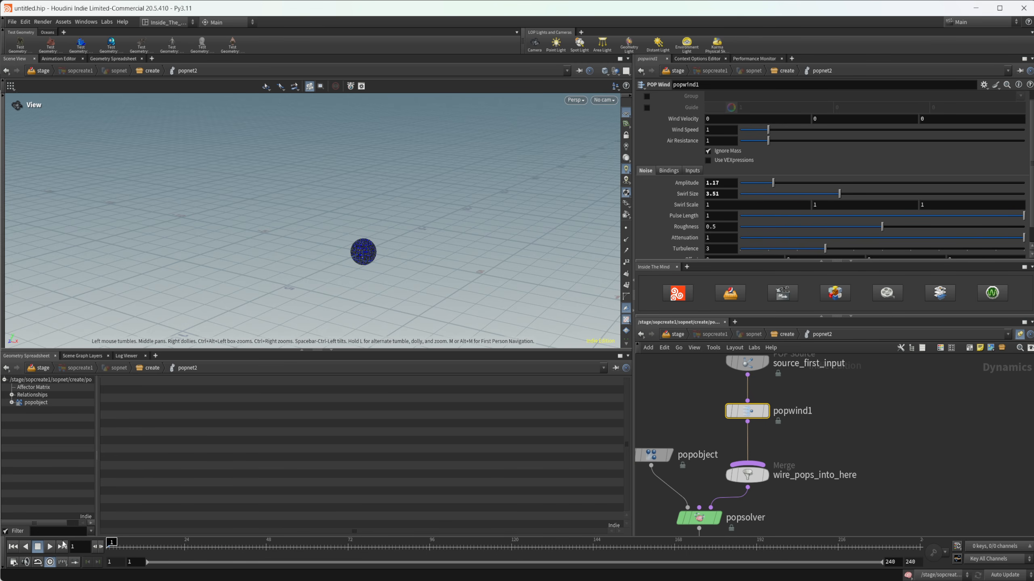
left_click(50, 548)
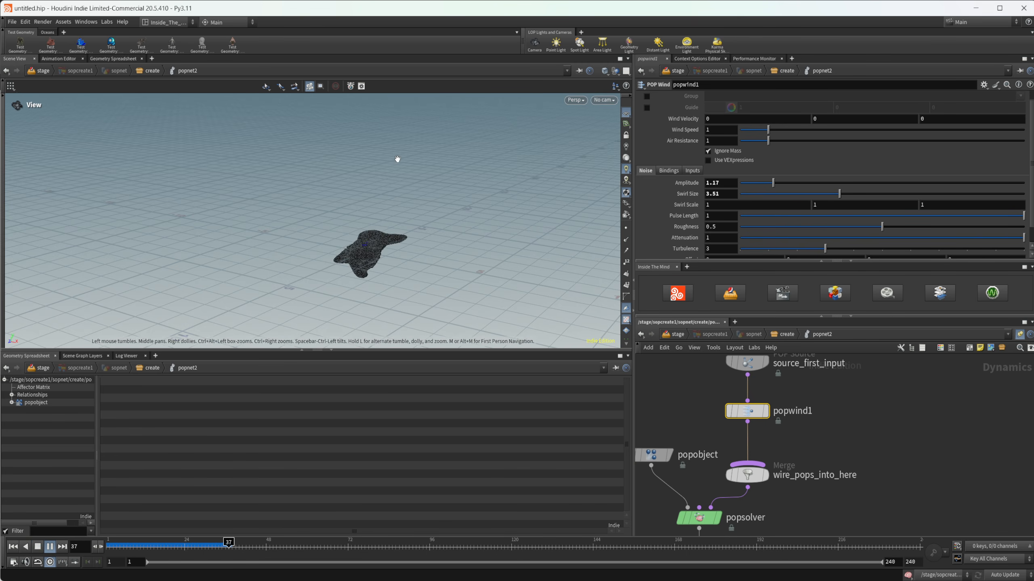
left_click(39, 547)
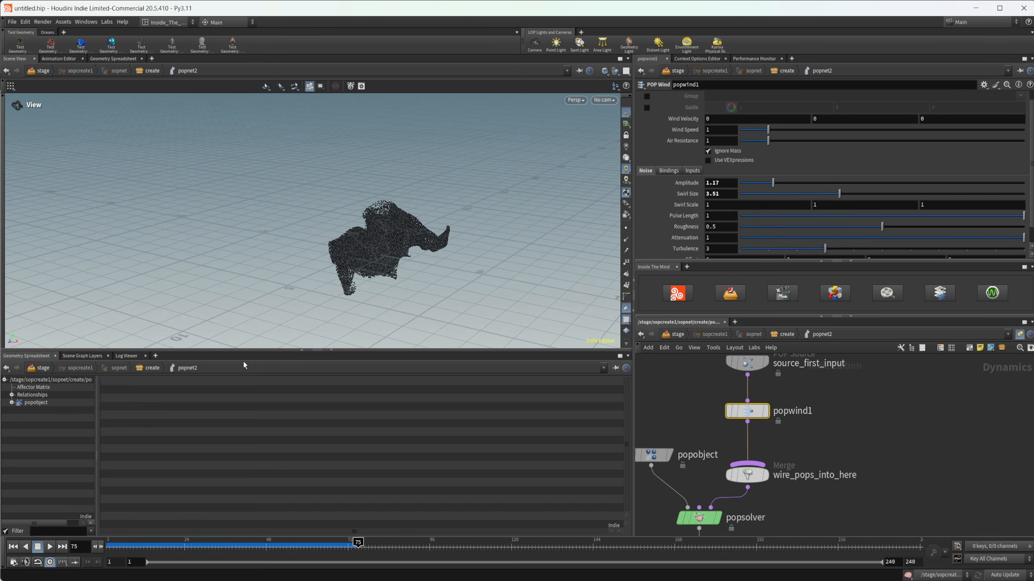
left_click_drag(316, 312, 325, 256)
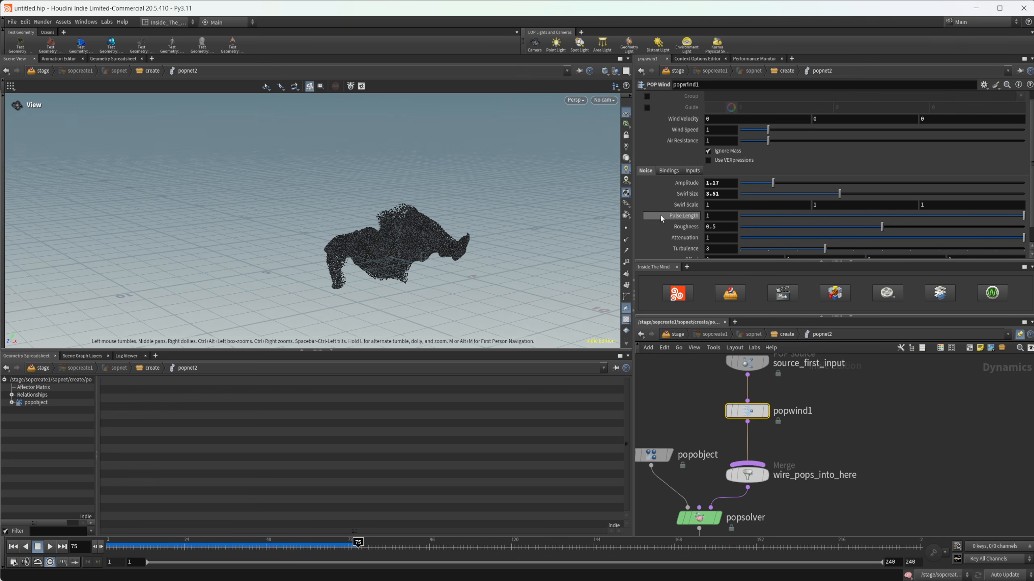
Step: Display switch1 at the create level and compare both particle networks by setting its Select Input to 1 and back to 0
left_click(791, 334)
mouse_move(811, 497)
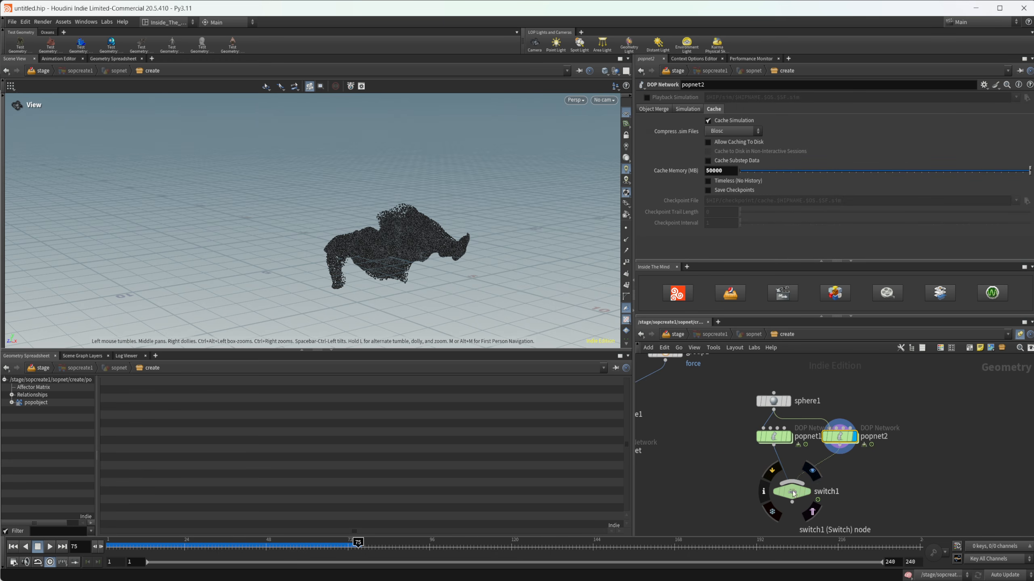
left_click(812, 471)
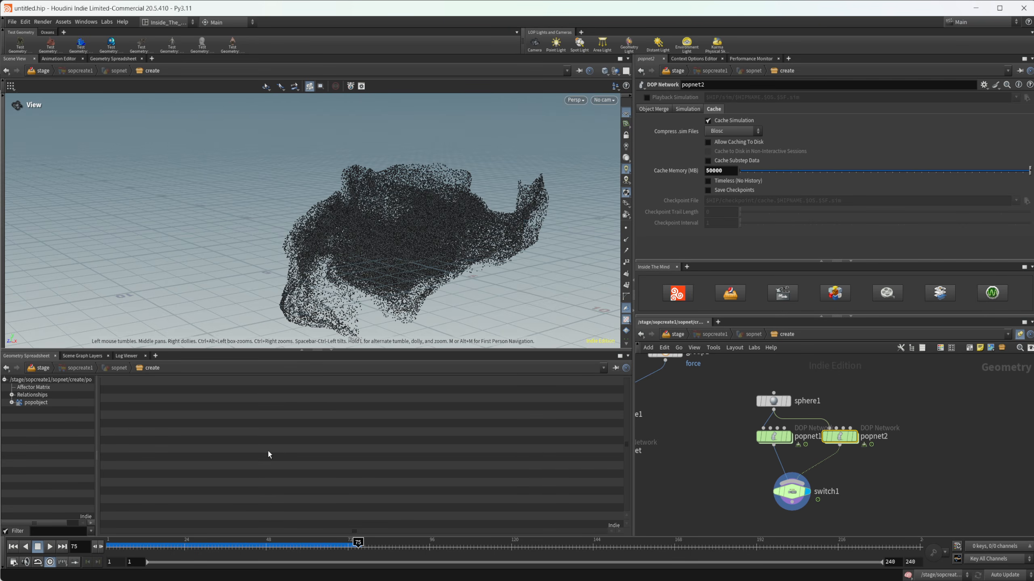
left_click_drag(399, 261, 305, 283)
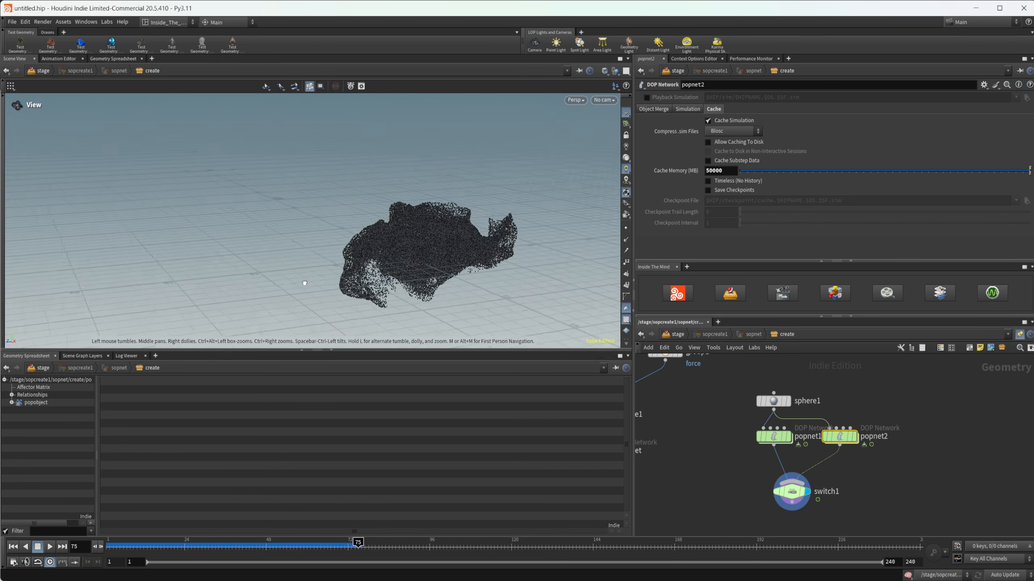
left_click(787, 484)
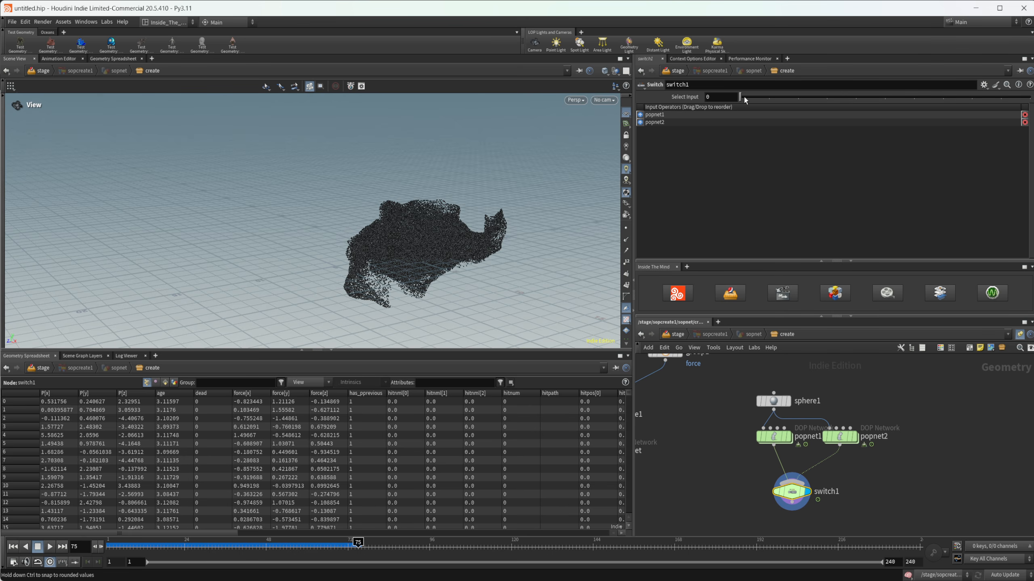
left_click_drag(743, 95, 764, 102)
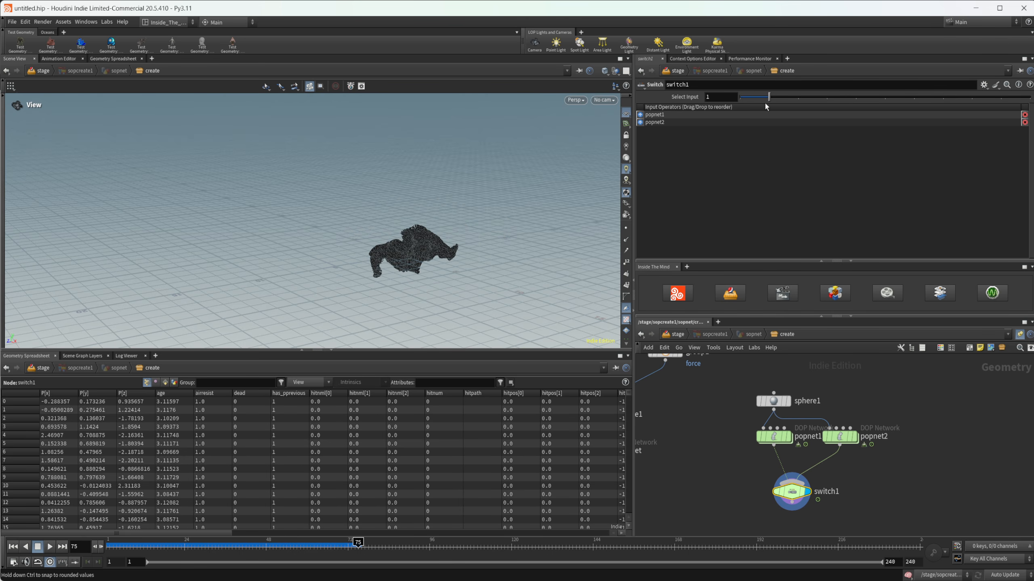
left_click_drag(384, 261, 418, 264)
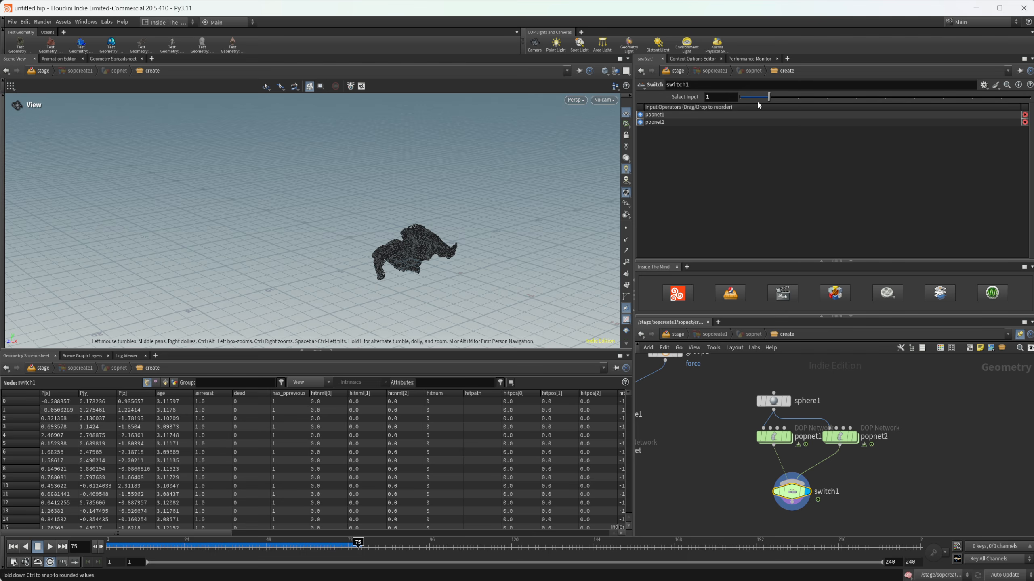
left_click_drag(757, 100, 744, 100)
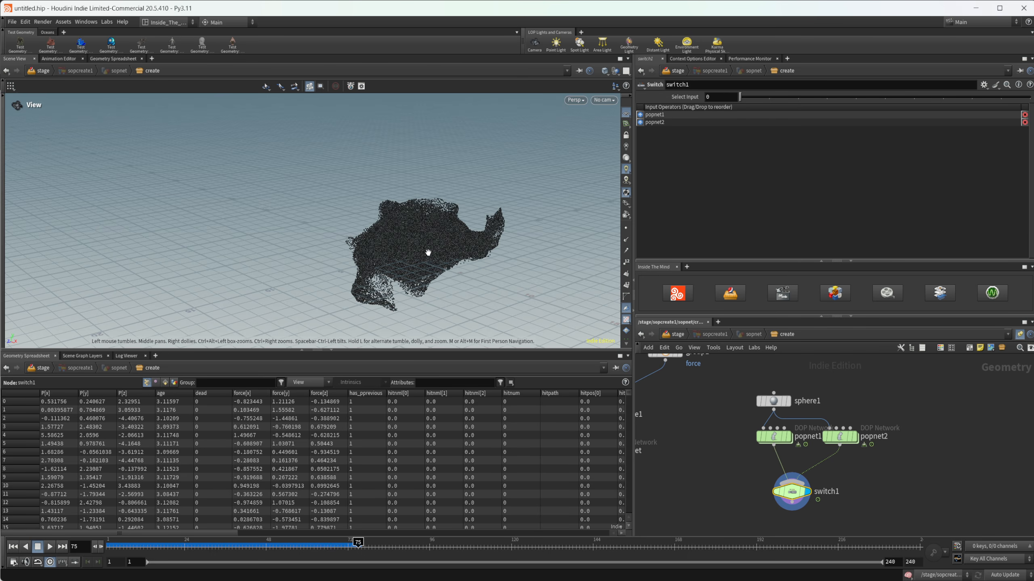
left_click_drag(415, 268, 332, 284)
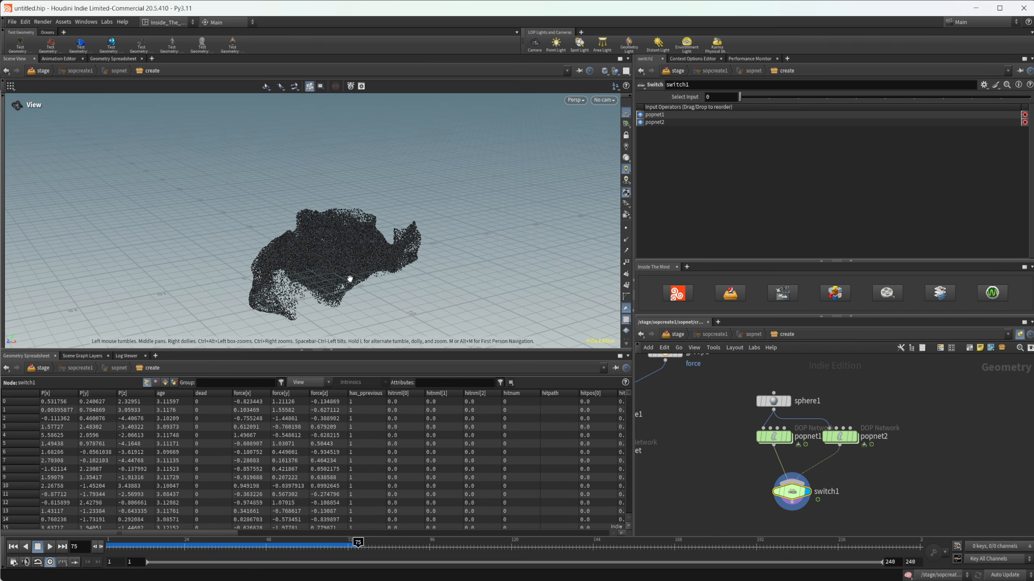
middle_click_drag(299, 278, 374, 257)
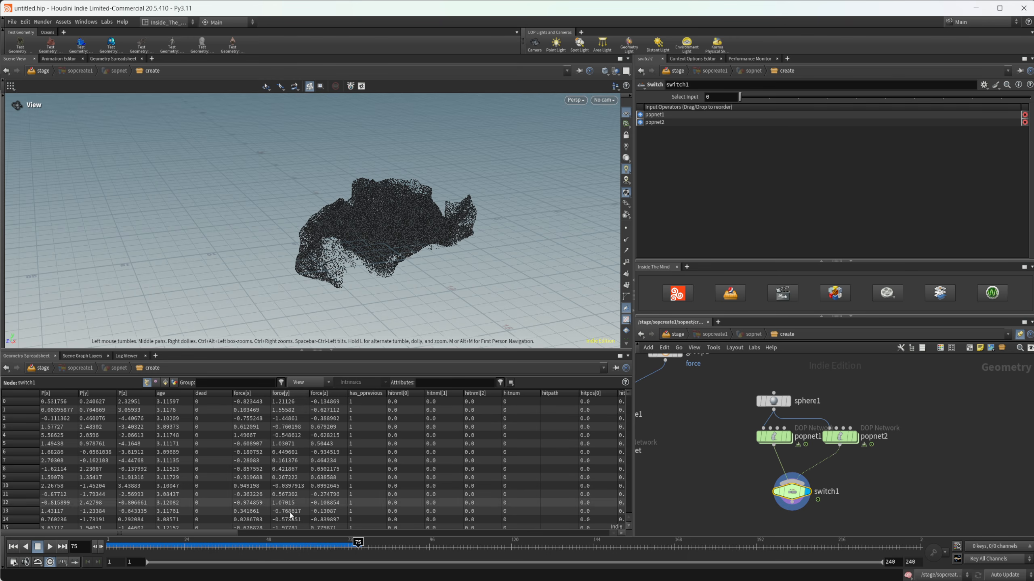
Step: Compare particle velocities by sorting the spreadsheet on v[x] with switch1's Select Input at 1 and then 0
left_click_drag(225, 536, 617, 532)
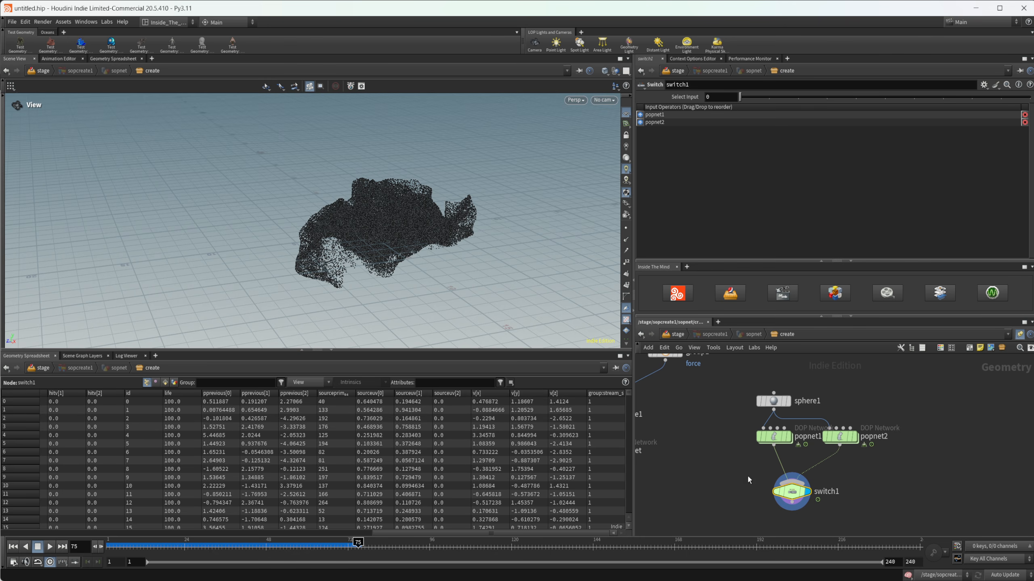
left_click(772, 97)
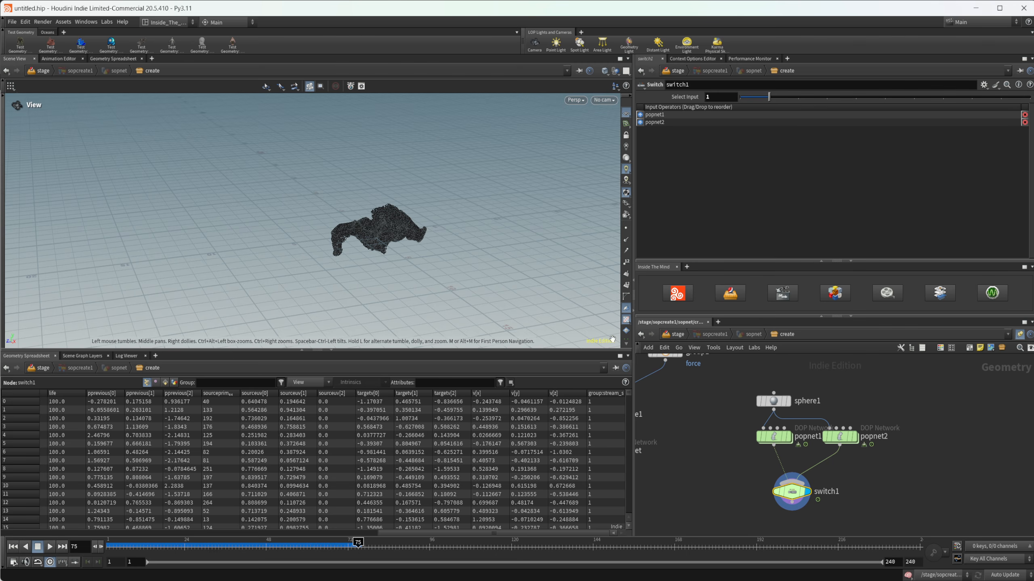
left_click(498, 394)
left_click(499, 394)
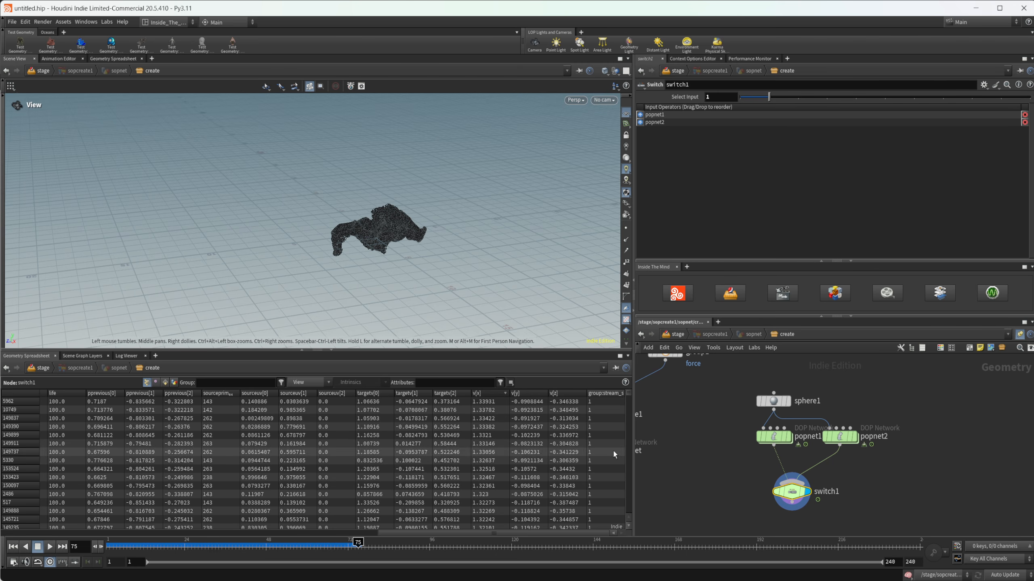
mouse_move(782, 442)
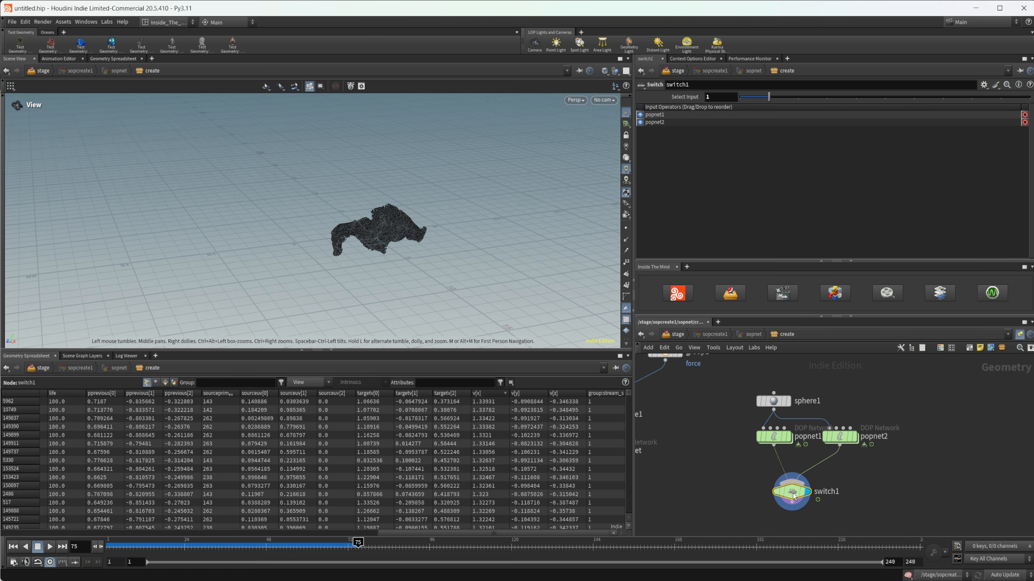
left_click(746, 101)
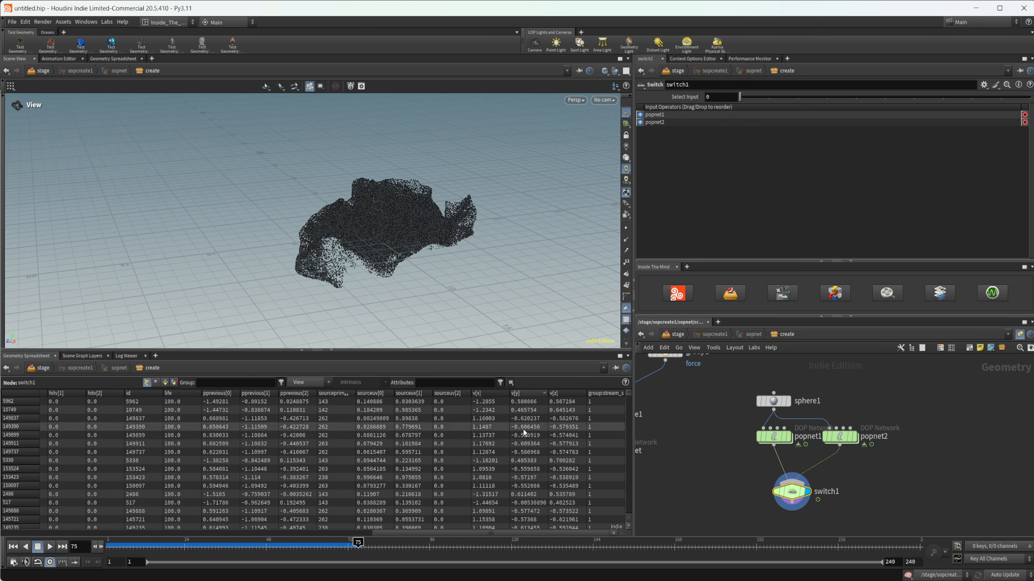
left_click(502, 394)
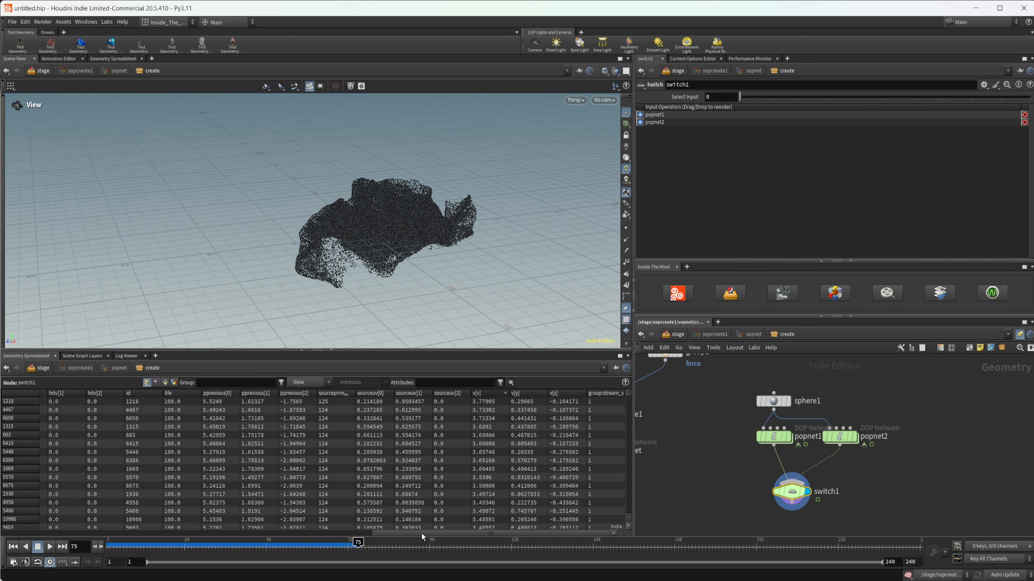
Step: Check popforce1's parameters inside popnet1 and return to the create level
double_click(775, 440)
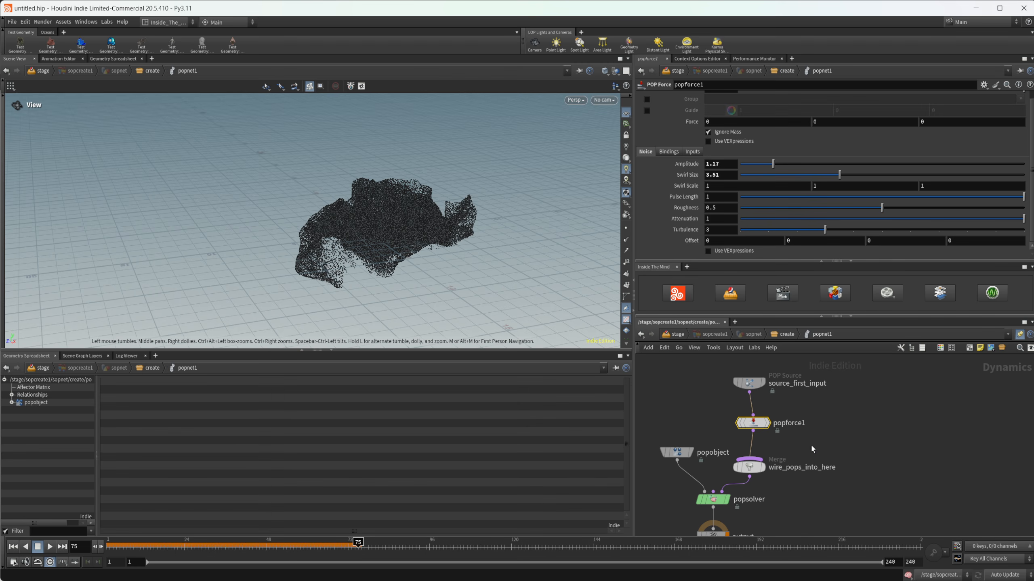
key("Tab")
key("Escape")
left_click(784, 334)
Step: Inside popnet2, rewind to frame 1 and set popwind1's noise swirl size to 1.76, roughness to 0.255 and turbulence to 7
double_click(838, 434)
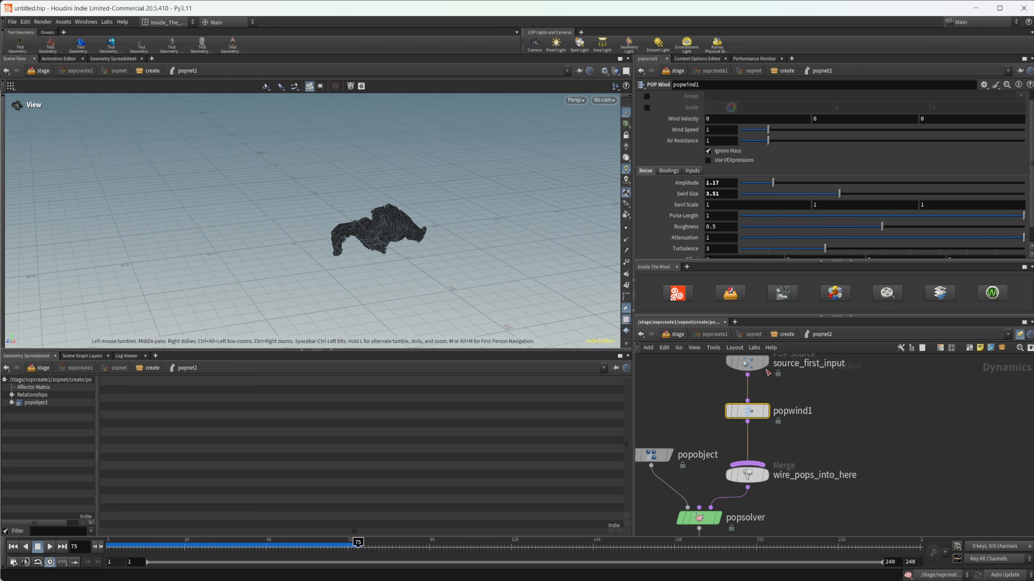
scroll(687, 192, "down", 1)
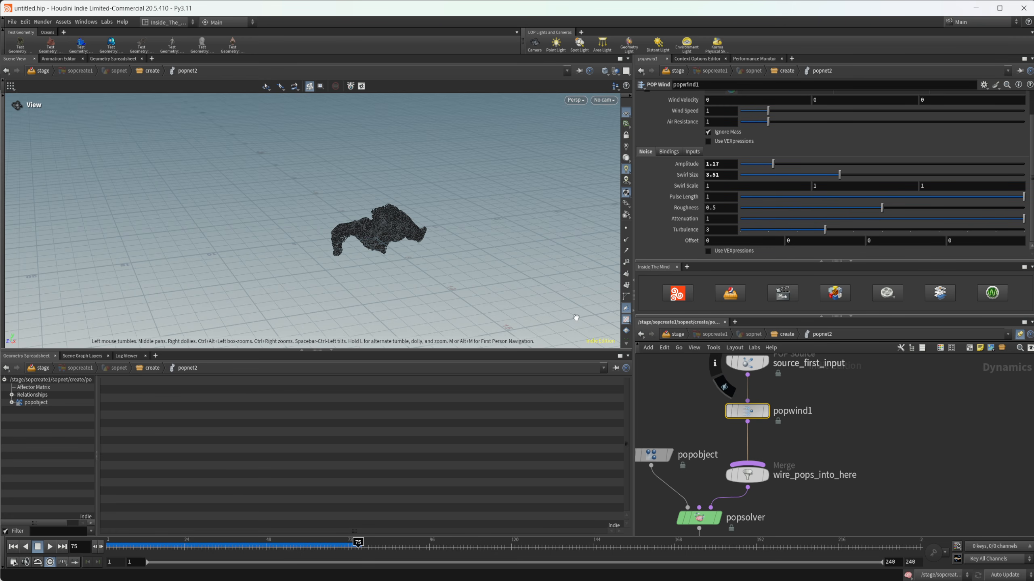
left_click(13, 547)
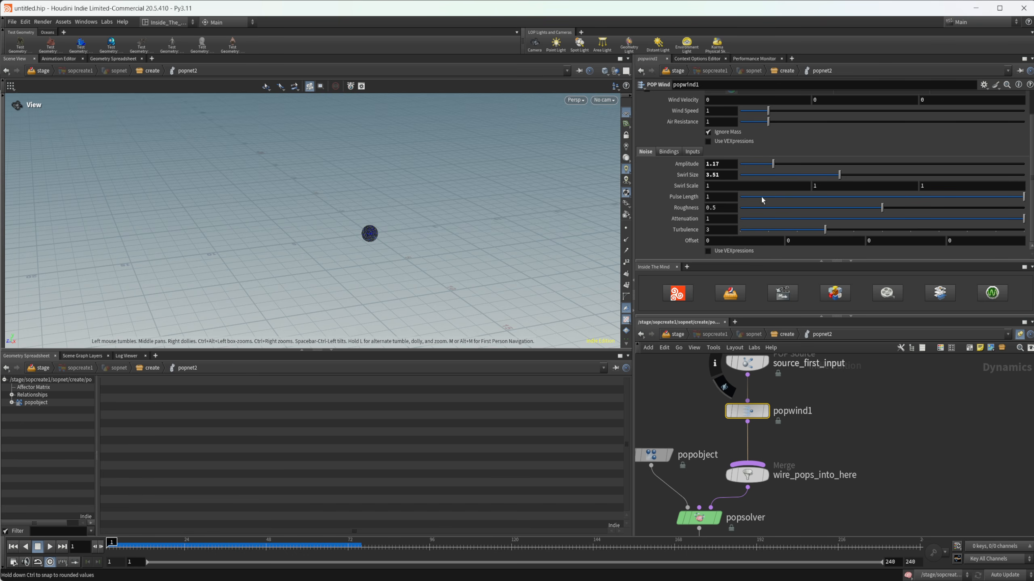
left_click(790, 175)
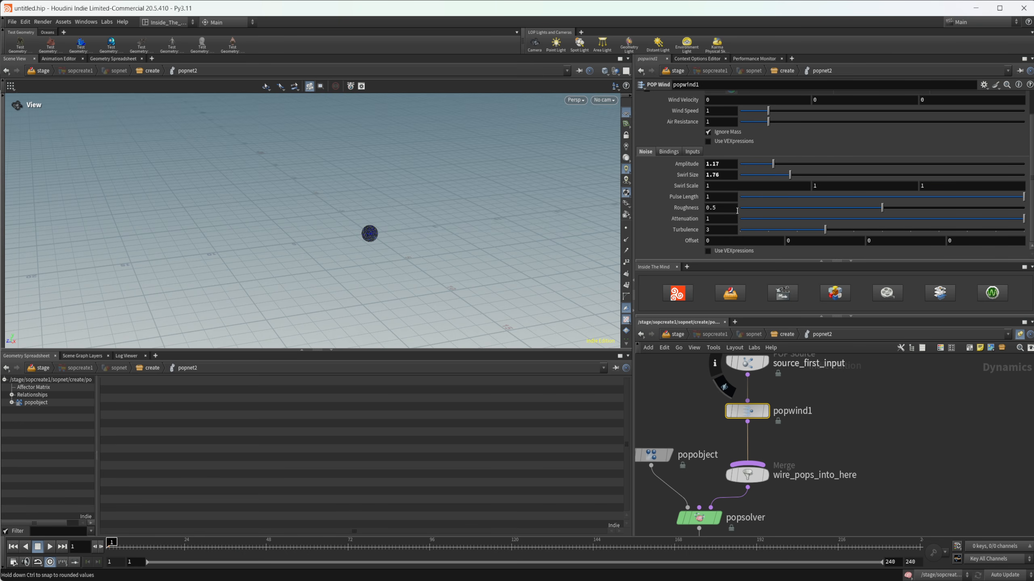
left_click_drag(825, 209, 812, 208)
left_click_drag(921, 229, 936, 229)
Step: Play the popnet2 simulation to about frame 101 and bring up source_first_input's birth settings
left_click(50, 547)
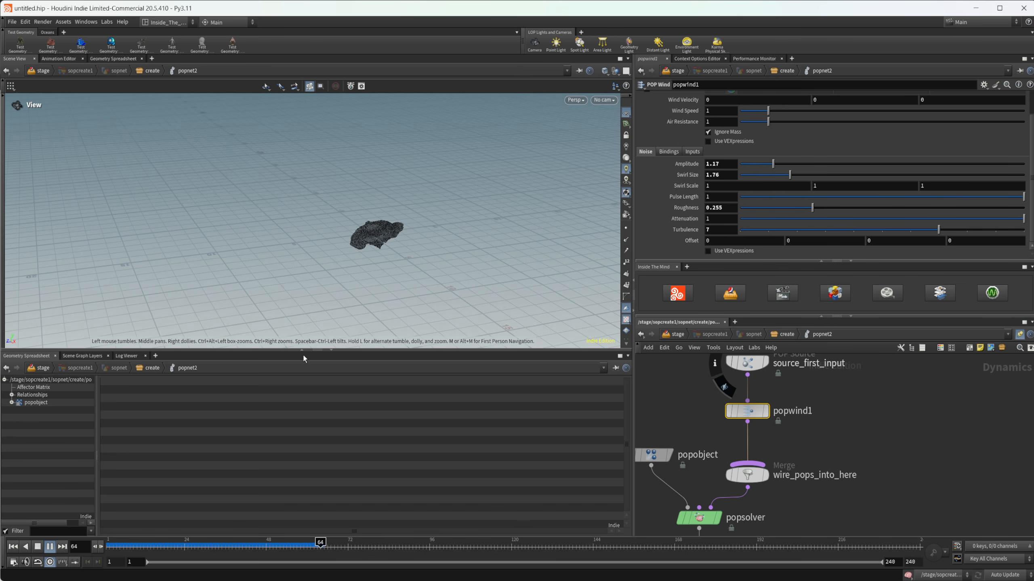
left_click(39, 547)
middle_click_drag(806, 383, 793, 423)
left_click(745, 404)
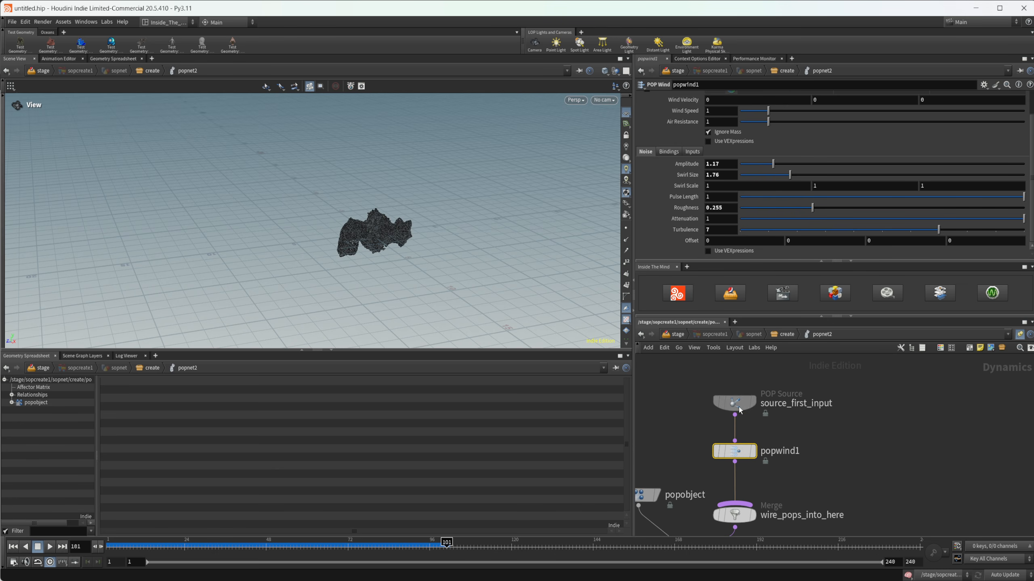
left_click_drag(351, 265, 389, 240)
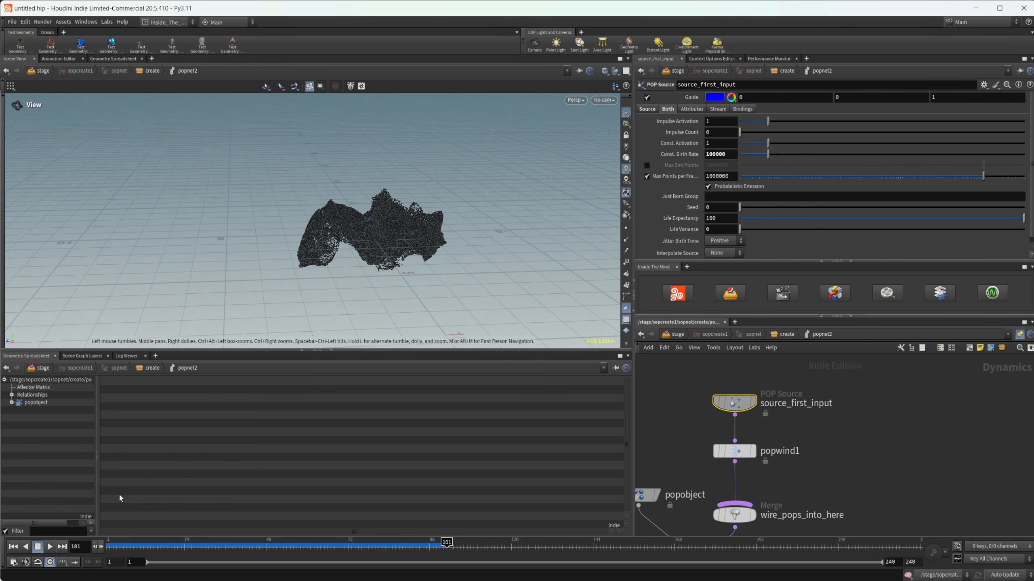
Step: Continue the popnet2 simulation to about frame 144 and inspect the particle shape from several angles
left_click(50, 547)
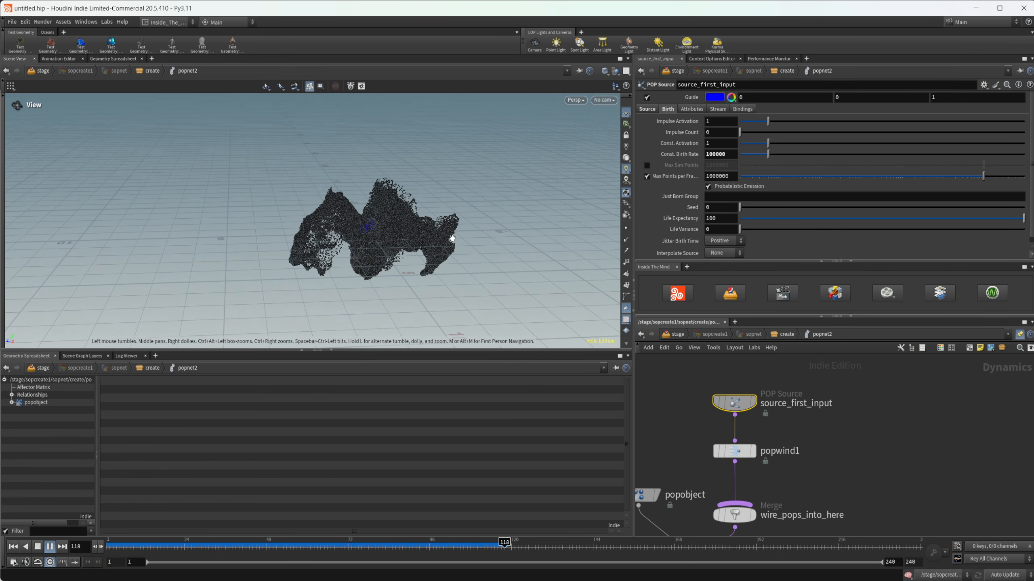
left_click(39, 549)
left_click_drag(291, 257, 290, 214)
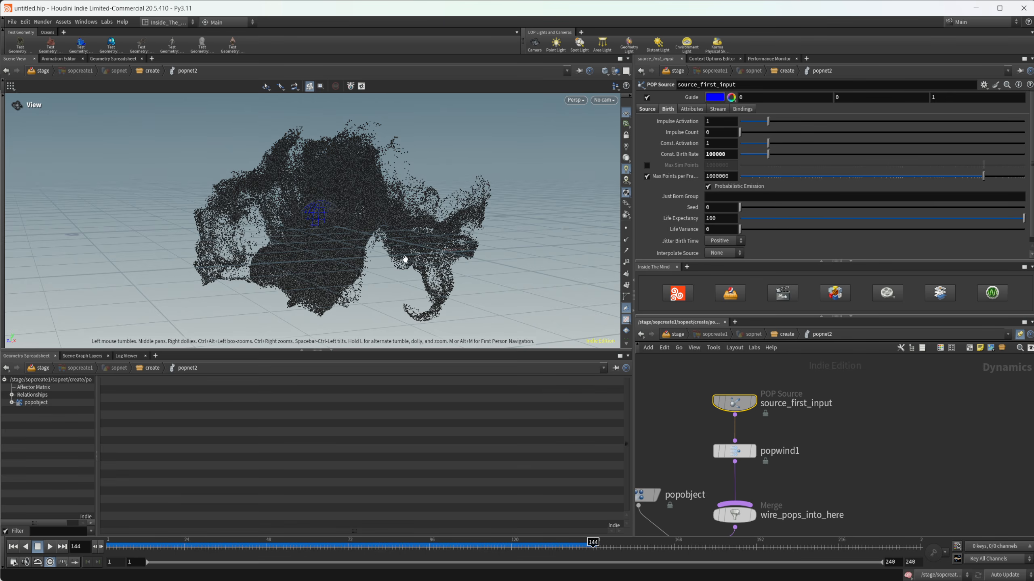
left_click_drag(405, 259, 339, 279)
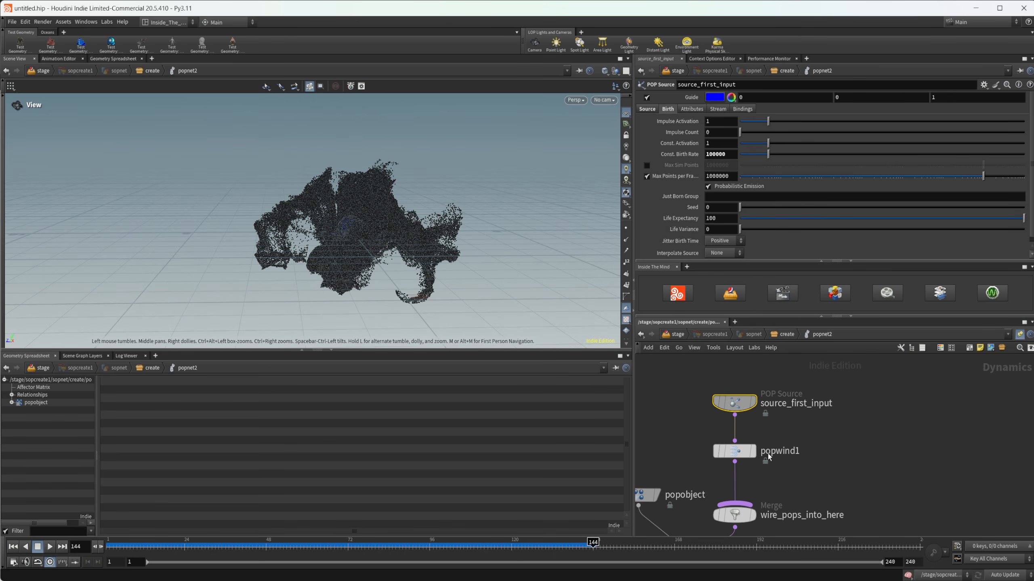
Step: At the create level, insert a Point VOP between sphere1 and popnet2
double_click(750, 409)
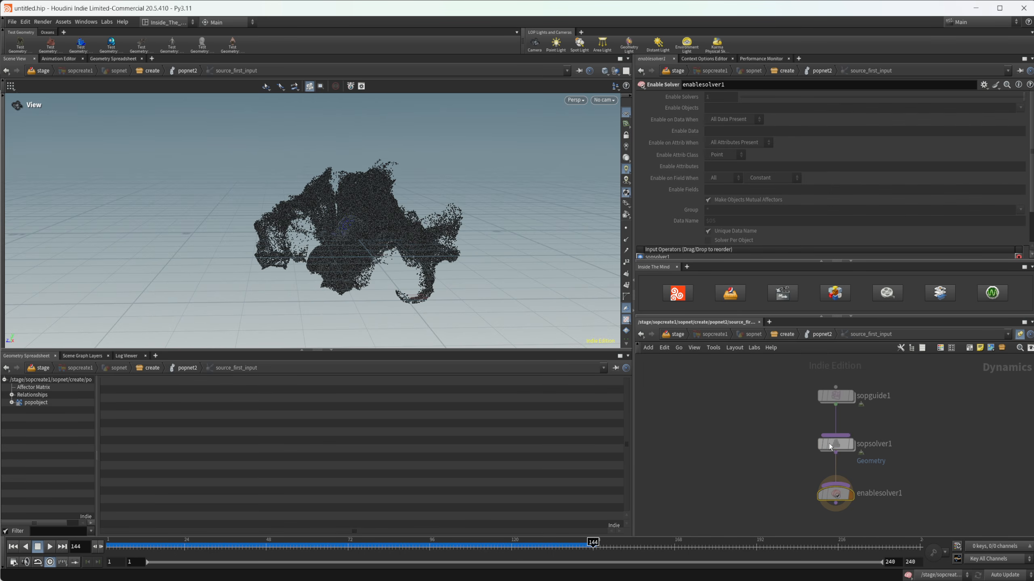
left_click(795, 335)
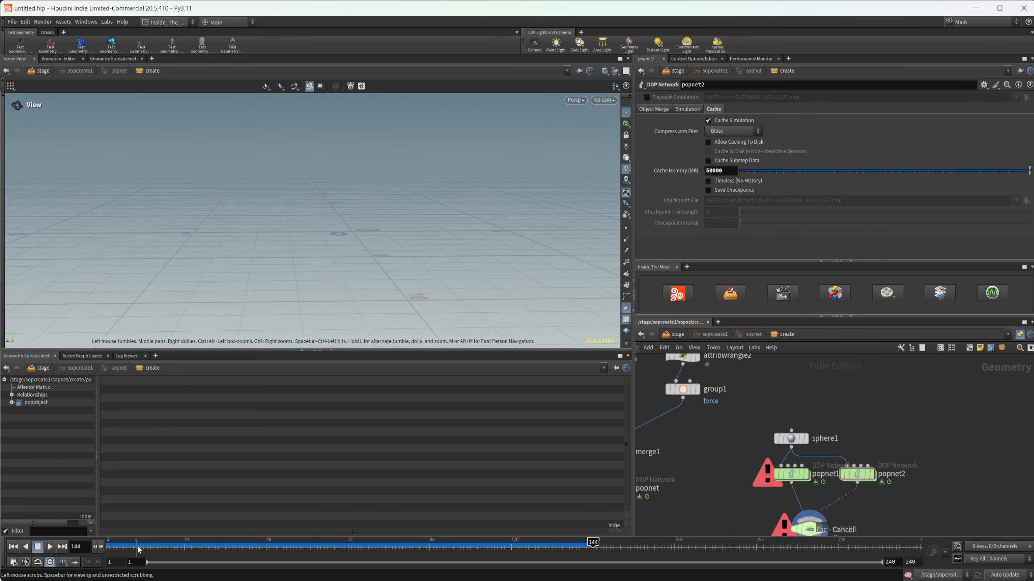
key("Tab")
type("pop vo")
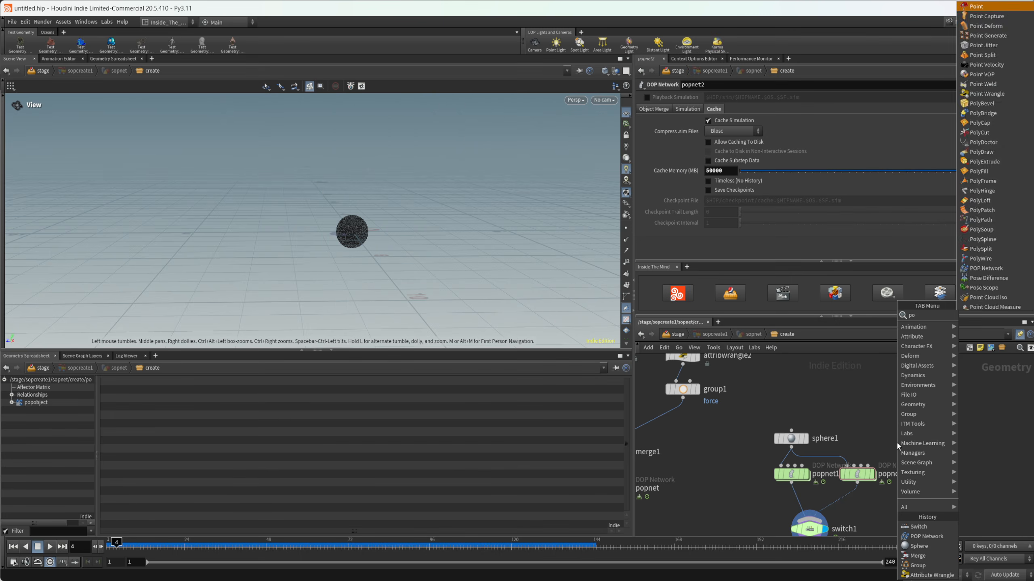
key("BackSpace")
key("BackSpace")
key("BackSpace")
key("BackSpace")
key("BackSpace")
key("BackSpace")
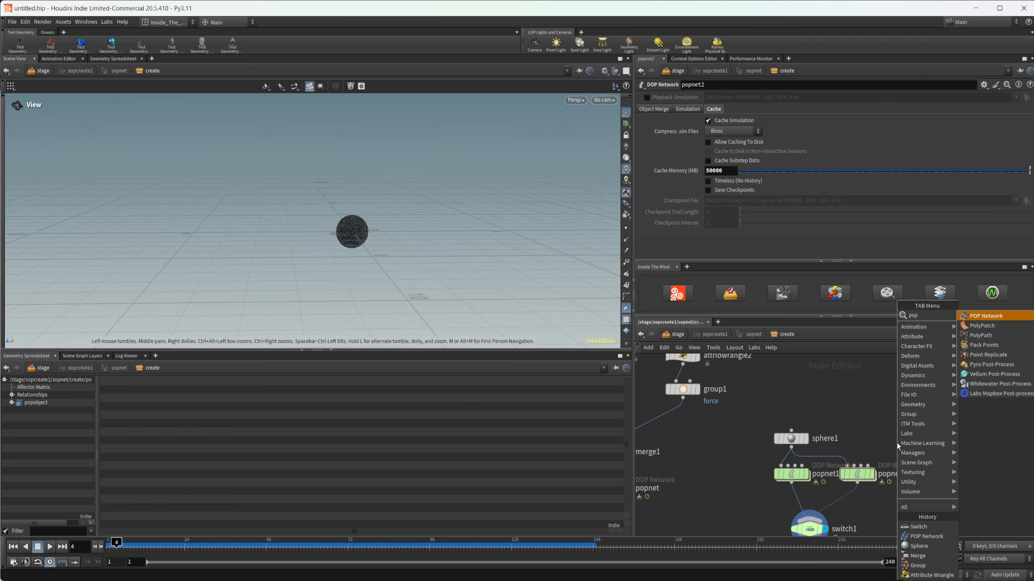
type("vop")
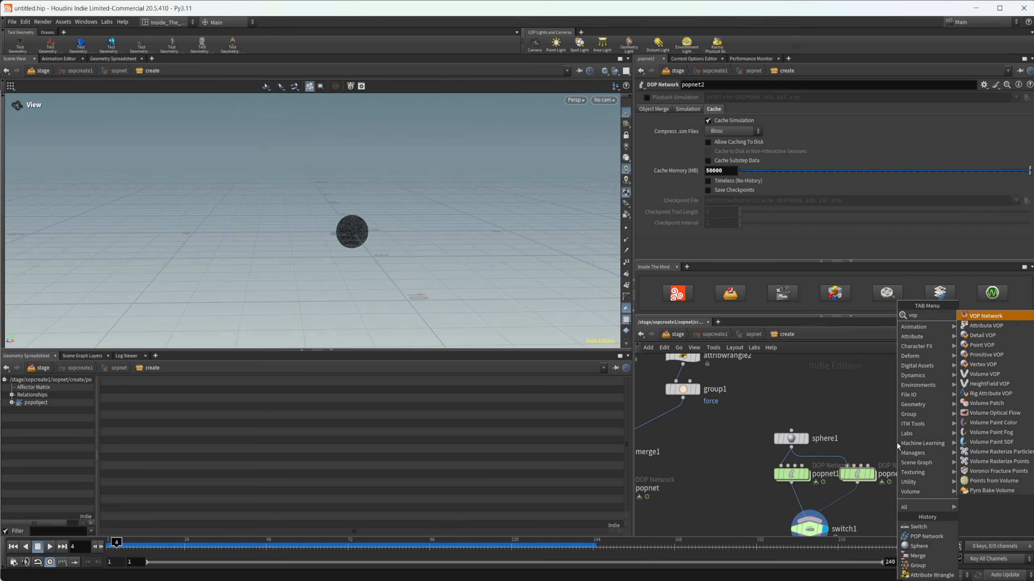
key("Down")
key("Down")
key("Down")
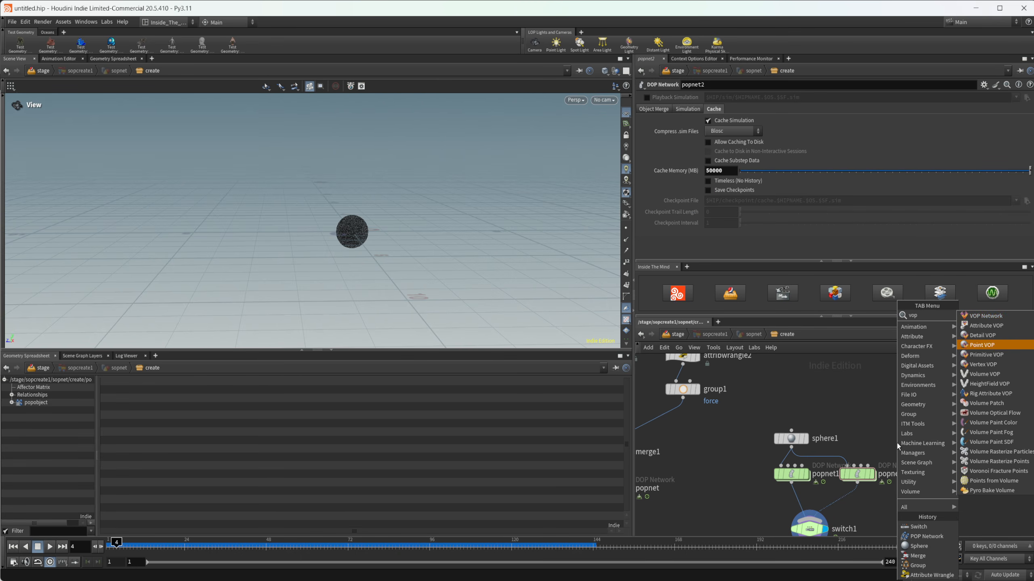
key("Return")
left_click(858, 467)
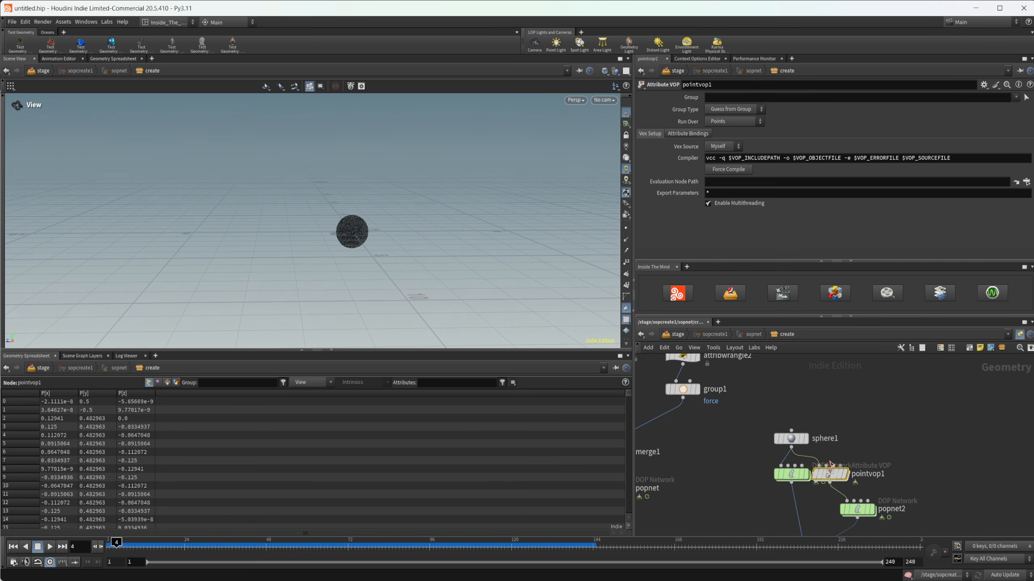
Step: Inside pointvop1, add a Curl Noise node between the global parameters and the output node
double_click(858, 467)
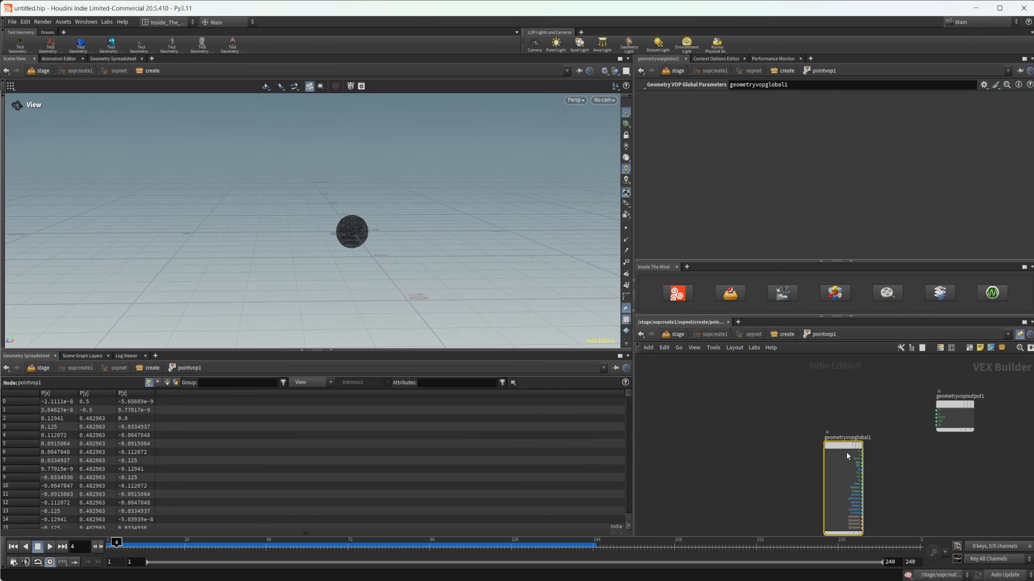
key("Tab")
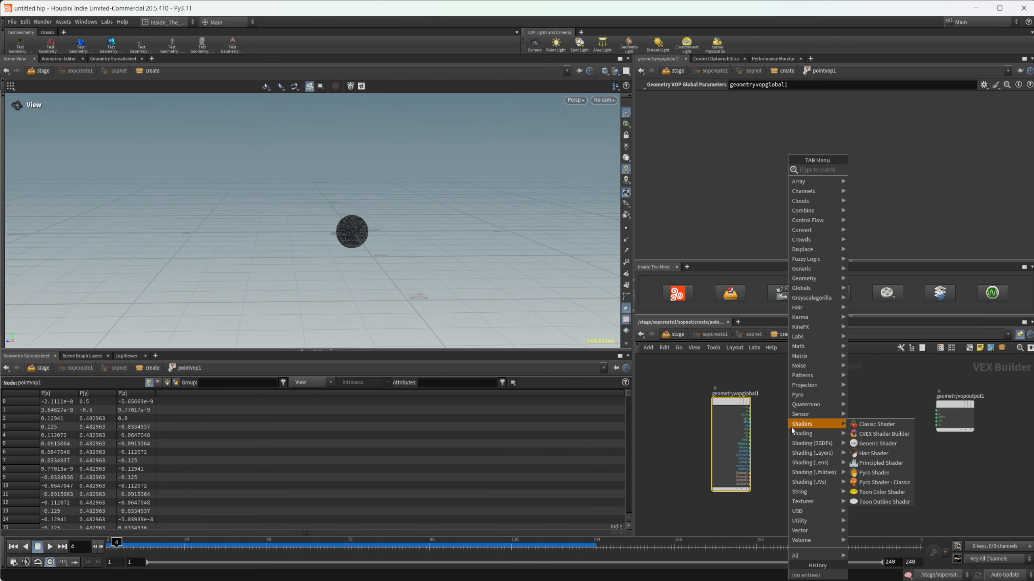
type("noise")
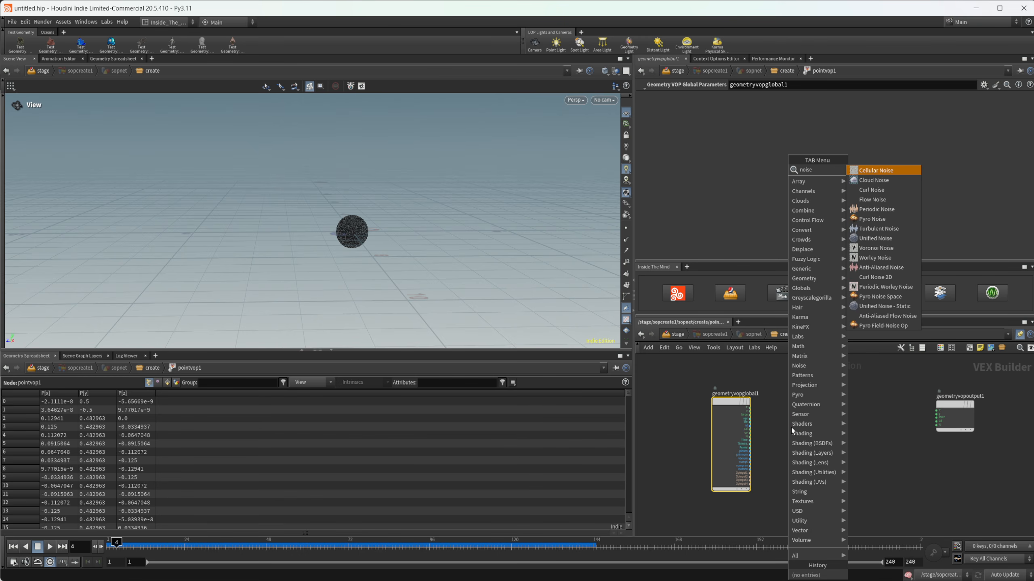
key("Down")
key("Down")
key("Down")
key("Up")
key("Return")
left_click(823, 433)
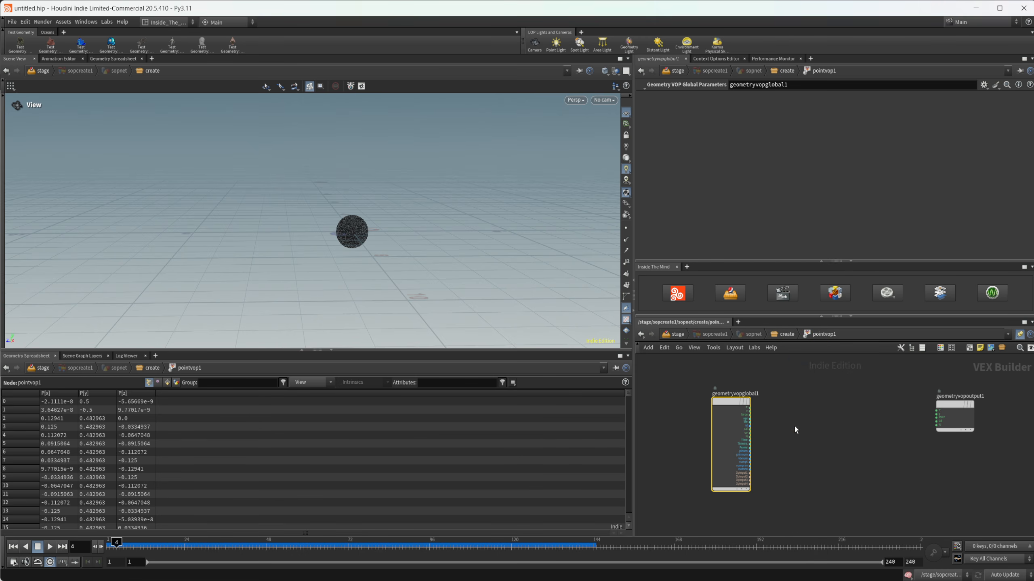
Step: Wire the global P into the curl noise position and its noise output into v, and return to the create level
scroll(796, 429, "up", 3)
left_click_drag(717, 393, 811, 451)
middle_click_drag(934, 394, 789, 390)
left_click(732, 441)
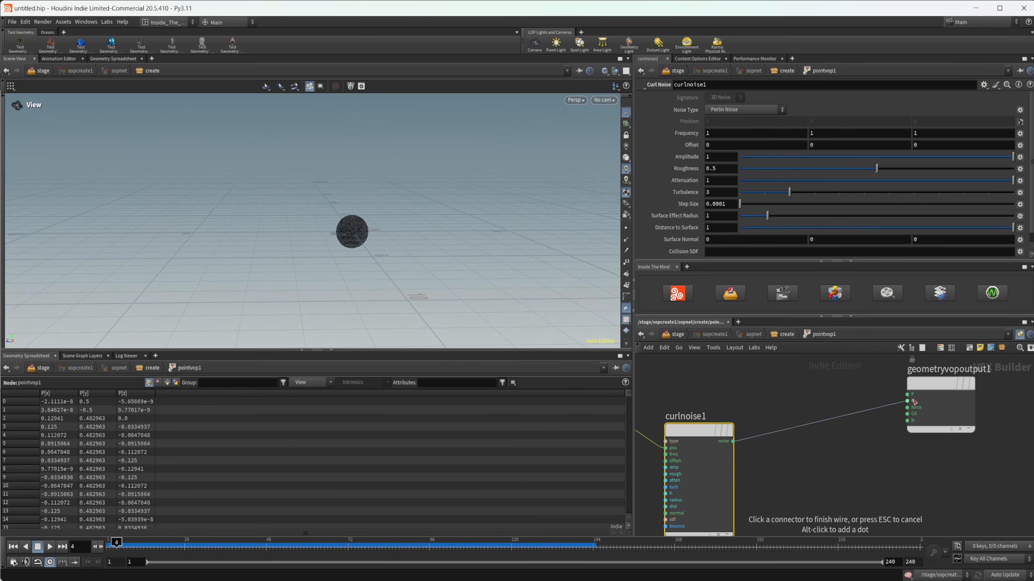
left_click(907, 400)
left_click(784, 335)
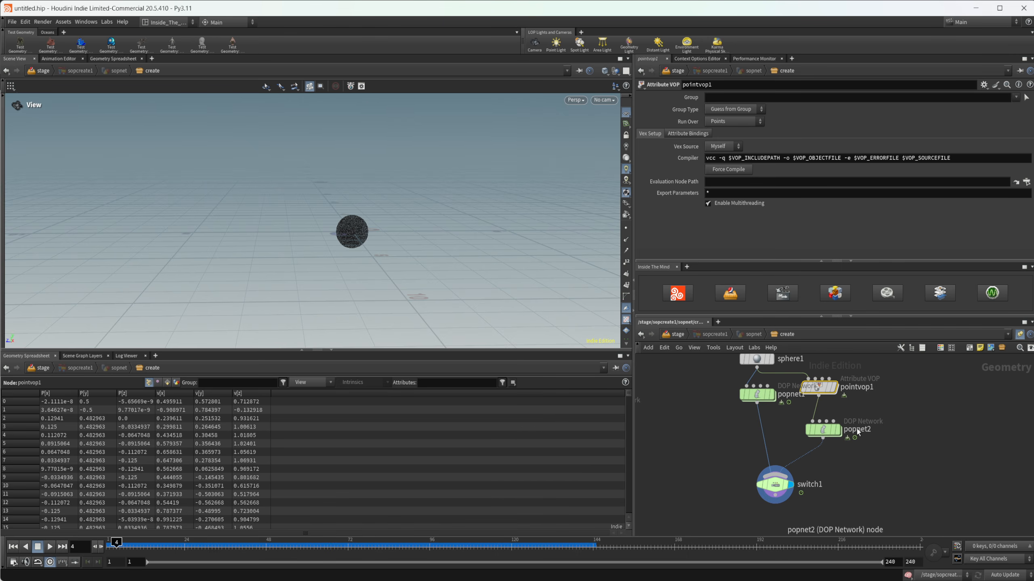
Step: Inside popnet2, bypass popwind1 and rewind the timeline to frame 1
middle_click_drag(877, 434, 901, 435)
left_click_drag(383, 252, 381, 252)
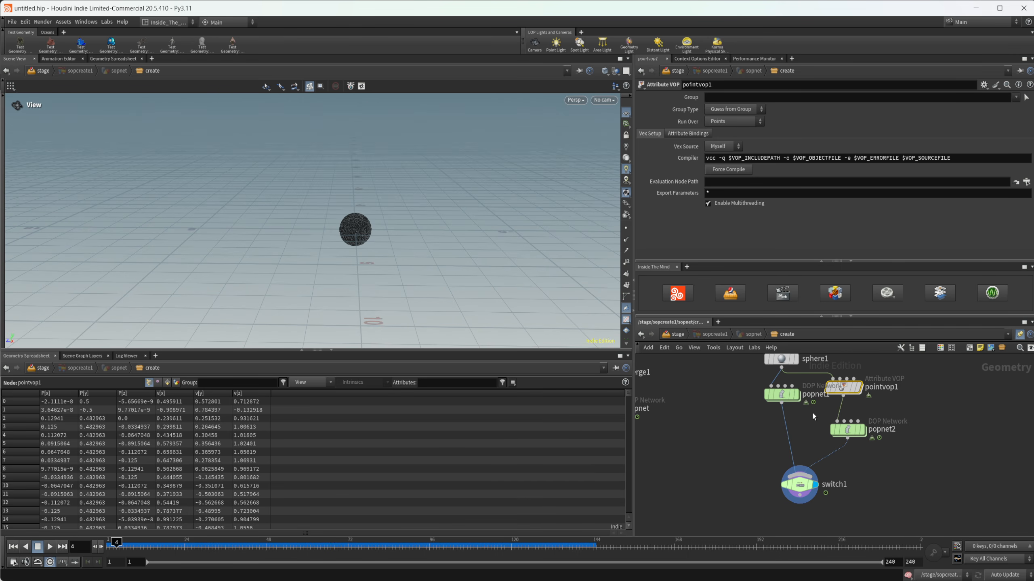
double_click(847, 429)
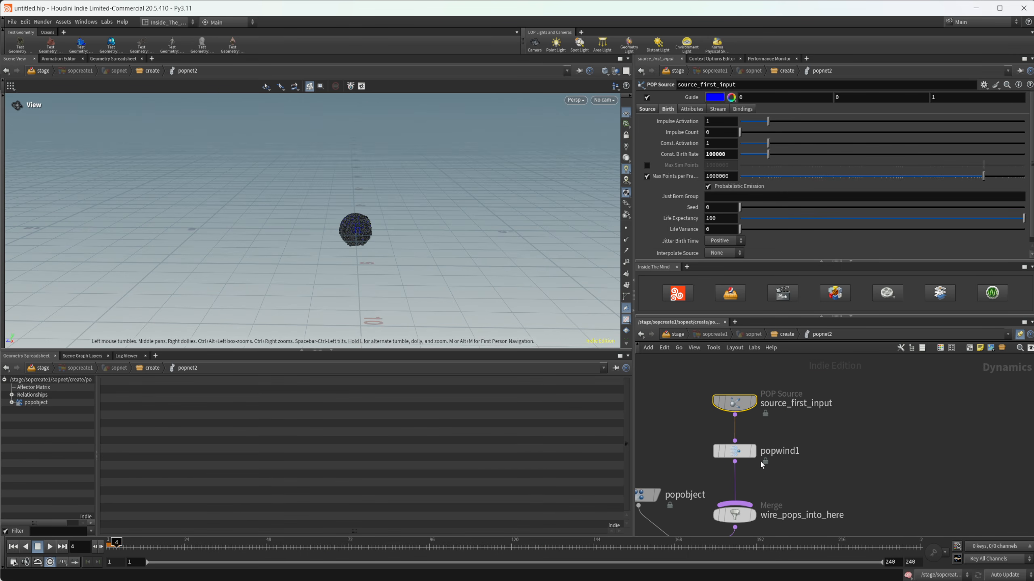
left_click(782, 337)
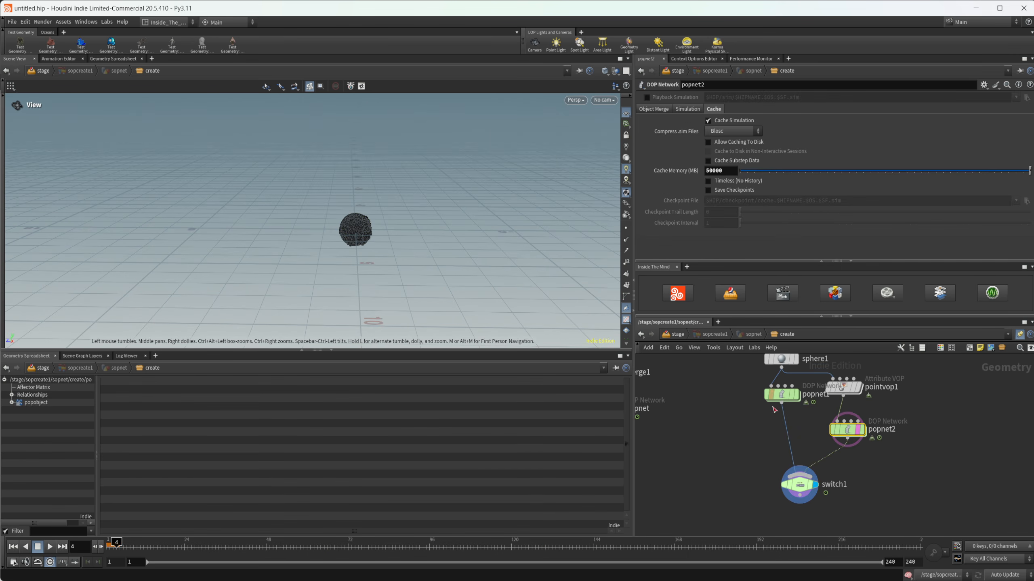
double_click(847, 430)
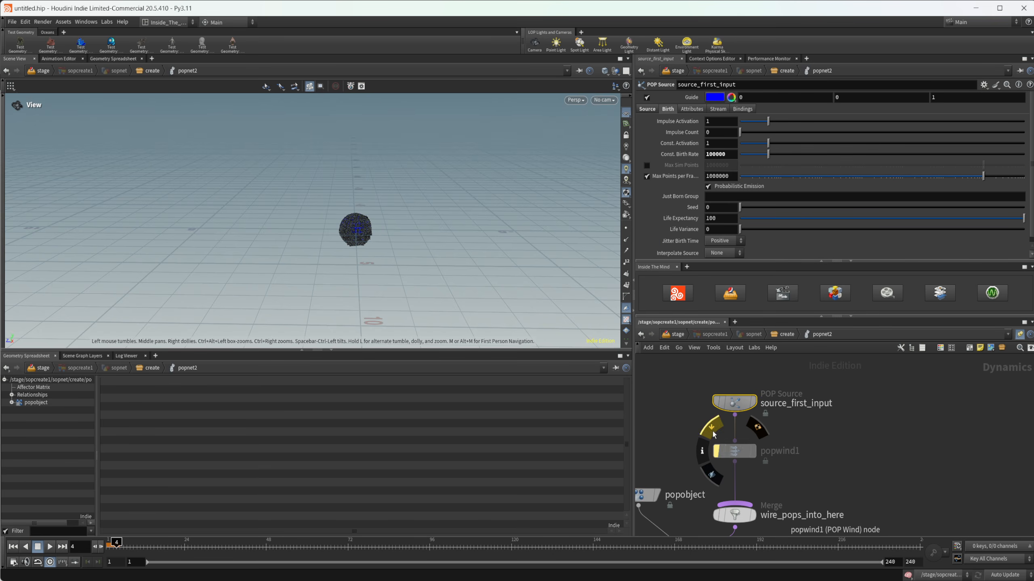
key("ctrl+Left")
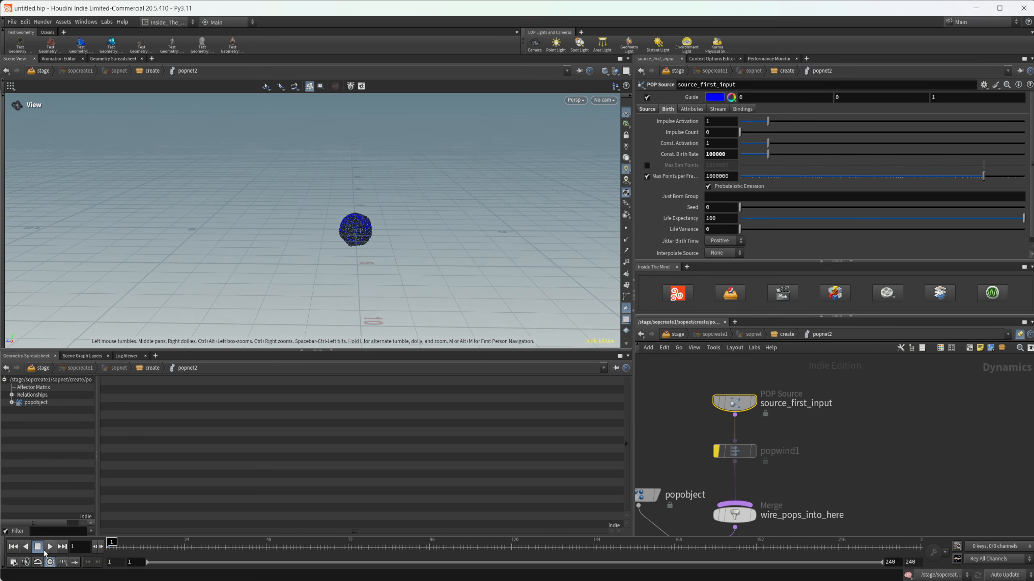
Step: Play the popnet2 simulation without wind to frame 63 and inspect the particle spread
left_click(786, 334)
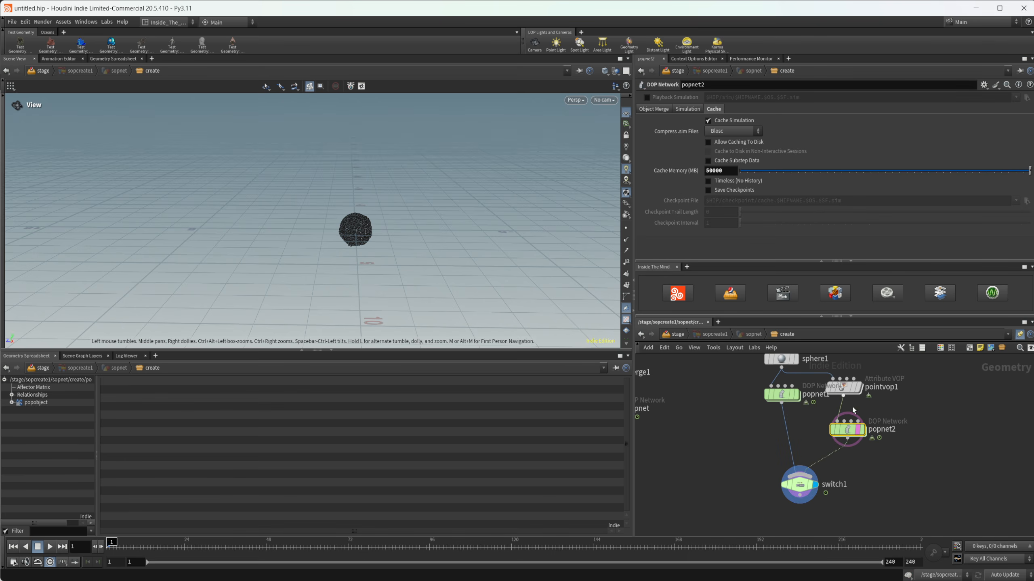
double_click(844, 431)
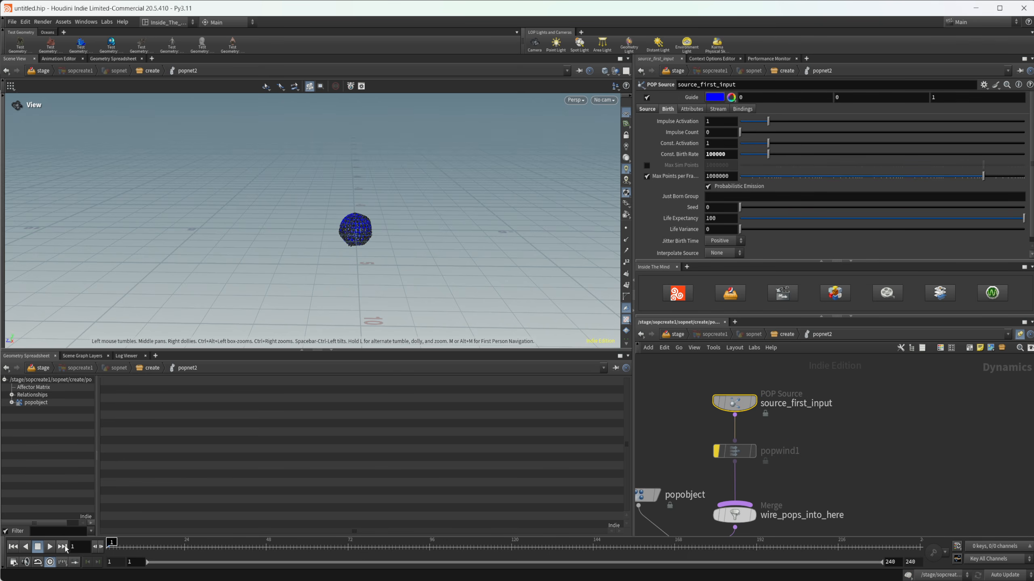
left_click(50, 546)
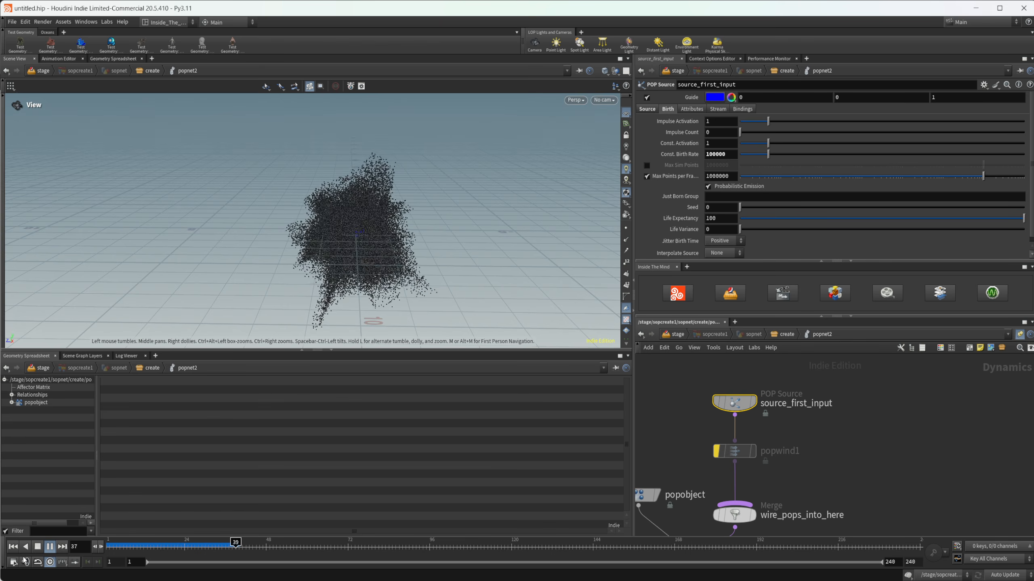
left_click(39, 549)
left_click_drag(285, 285, 357, 247)
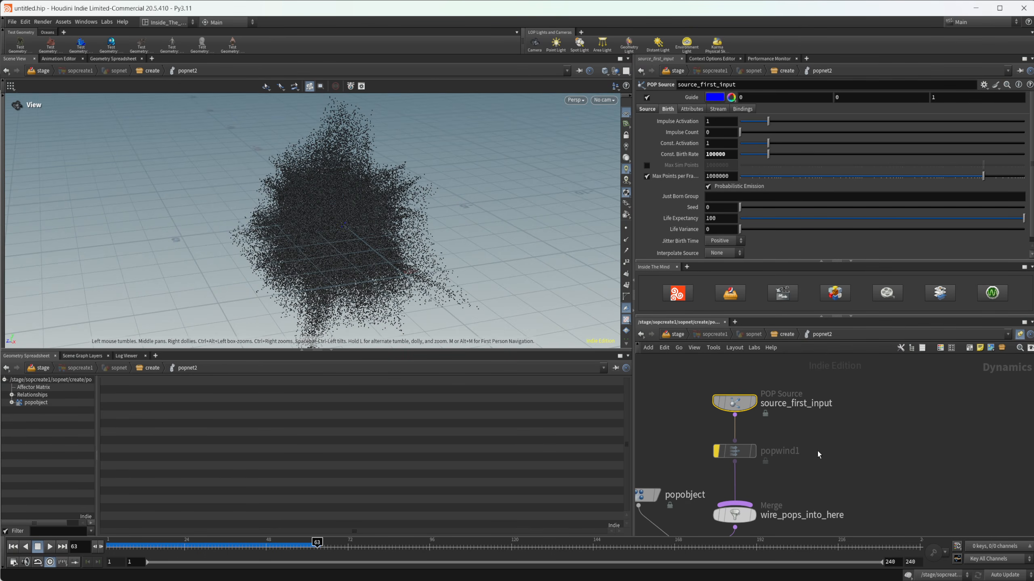
Step: Set source_first_input's Const. Birth Rate to 1000000
left_click(734, 415)
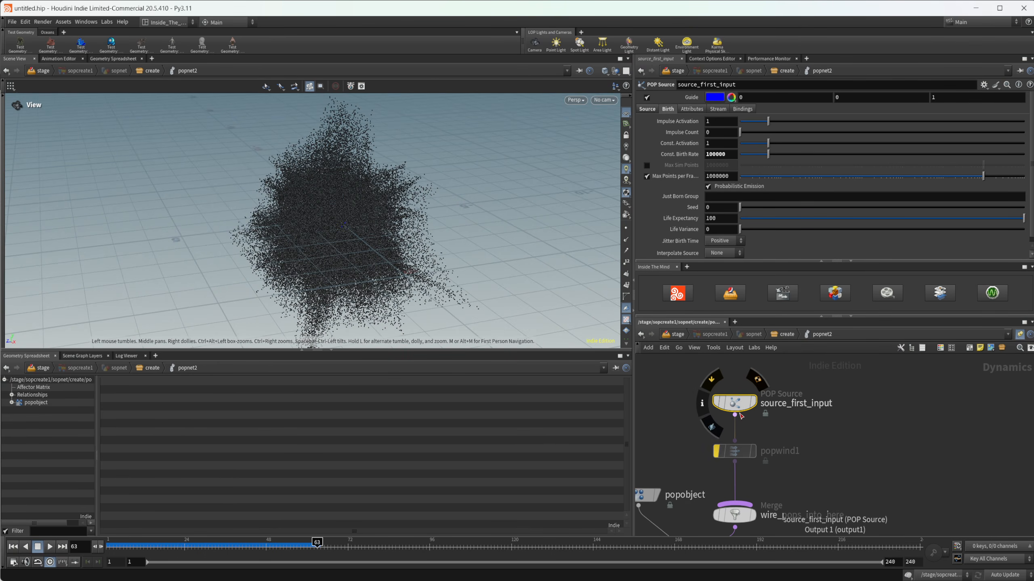
left_click(730, 157)
type("0")
key("Return")
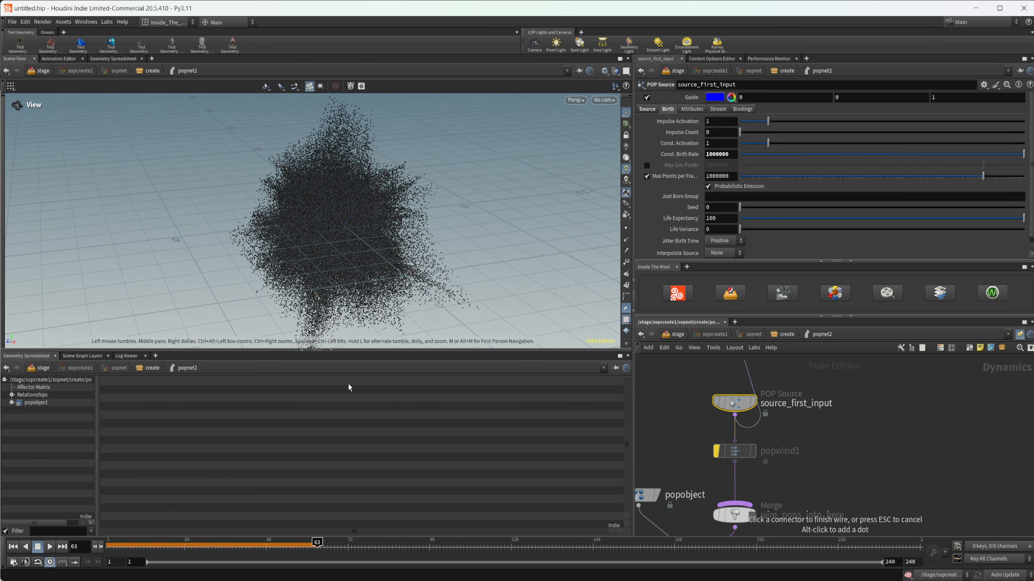
Step: Replay the simulation from the first frame to frame 45 and inspect the denser particle shape from several angles
left_click(12, 547)
left_click(50, 546)
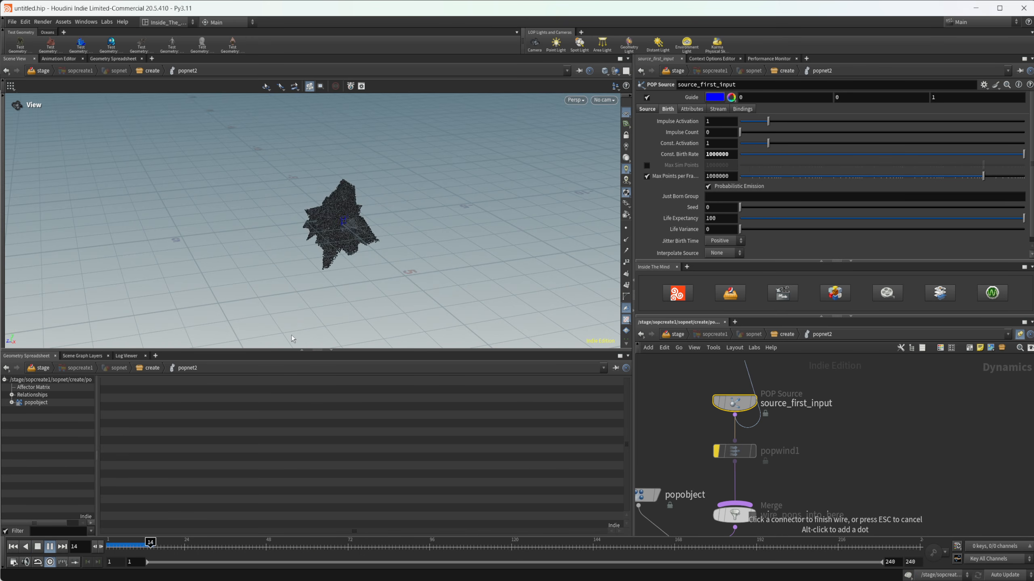
left_click(38, 546)
left_click_drag(351, 254, 257, 106)
left_click_drag(364, 131, 326, 254)
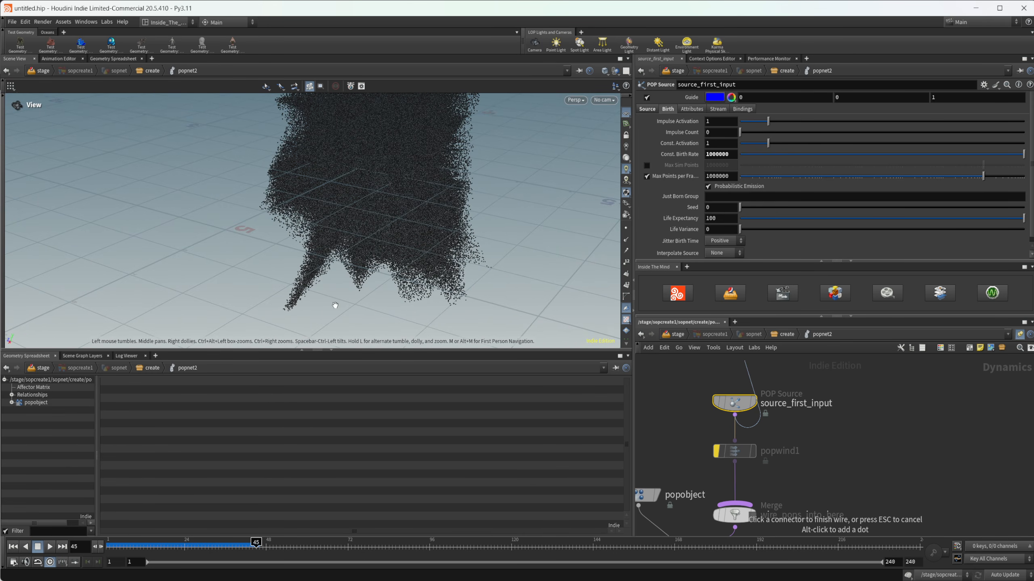
left_click_drag(431, 300, 330, 254)
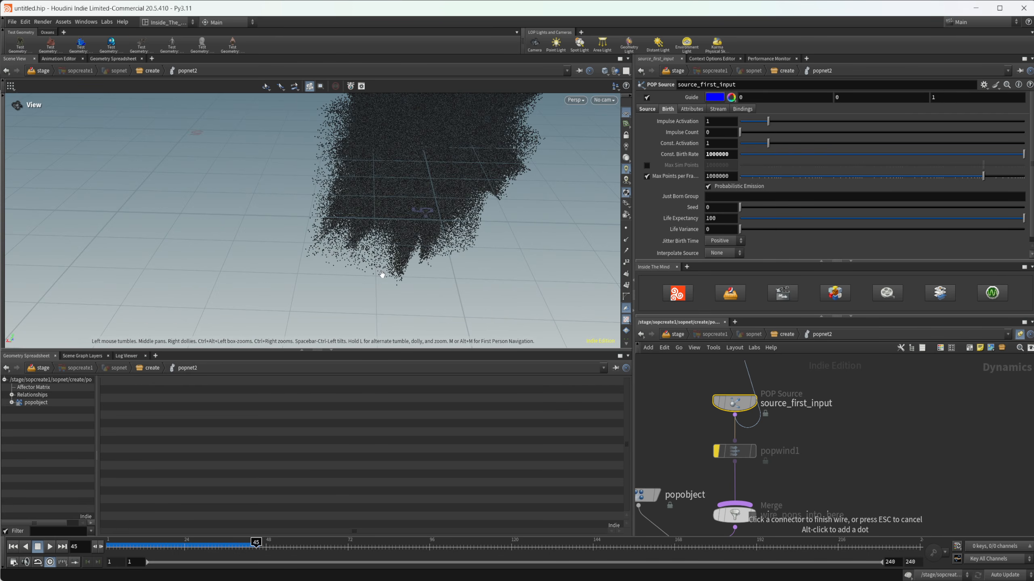
left_click_drag(382, 275, 290, 234)
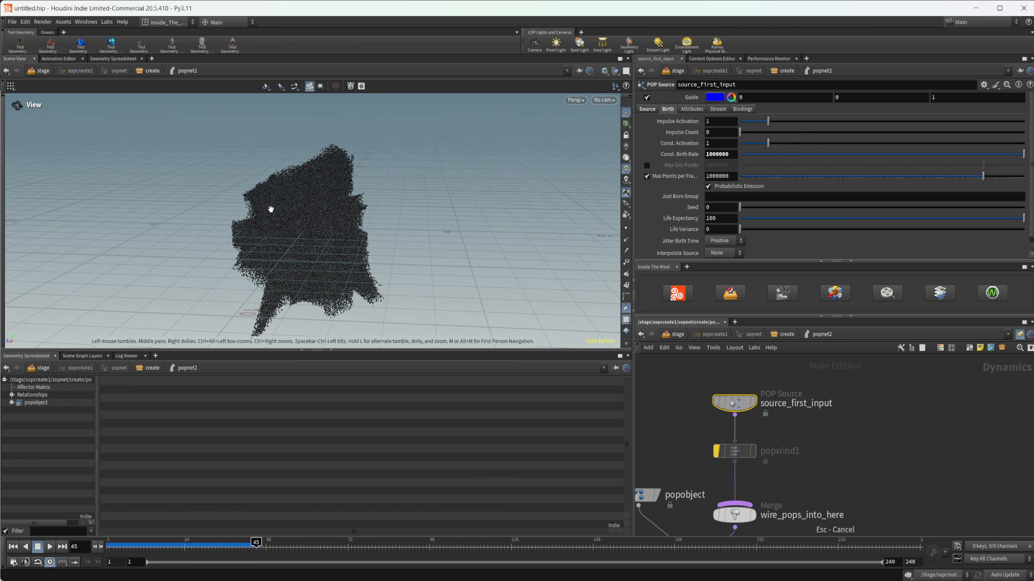
left_click_drag(304, 259, 346, 269)
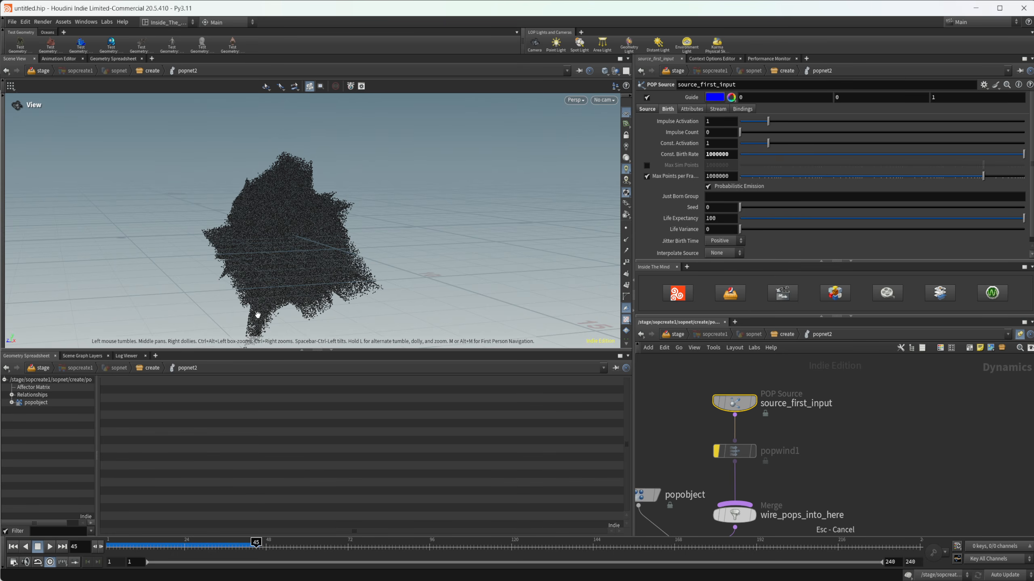
left_click_drag(268, 290, 244, 307)
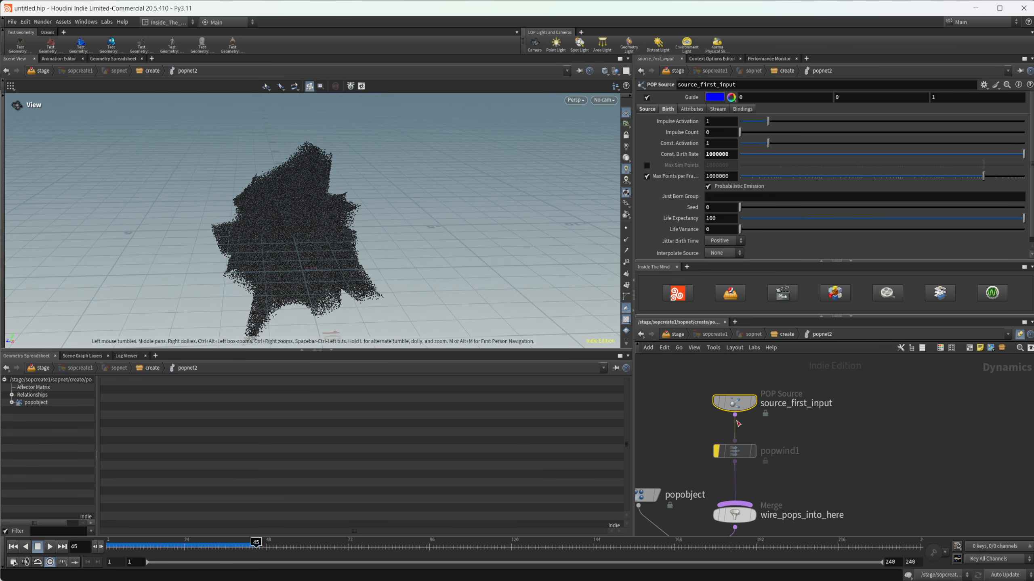
Step: Re-enable popwind1 and rewind the timeline to frame 1
left_click(807, 436)
middle_click_drag(807, 436, 763, 435)
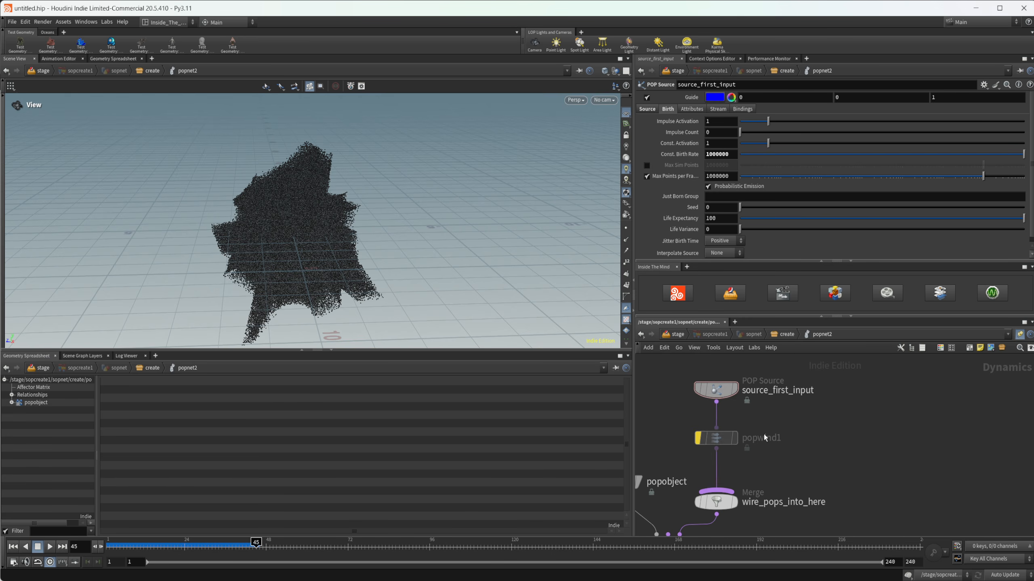
left_click(692, 414)
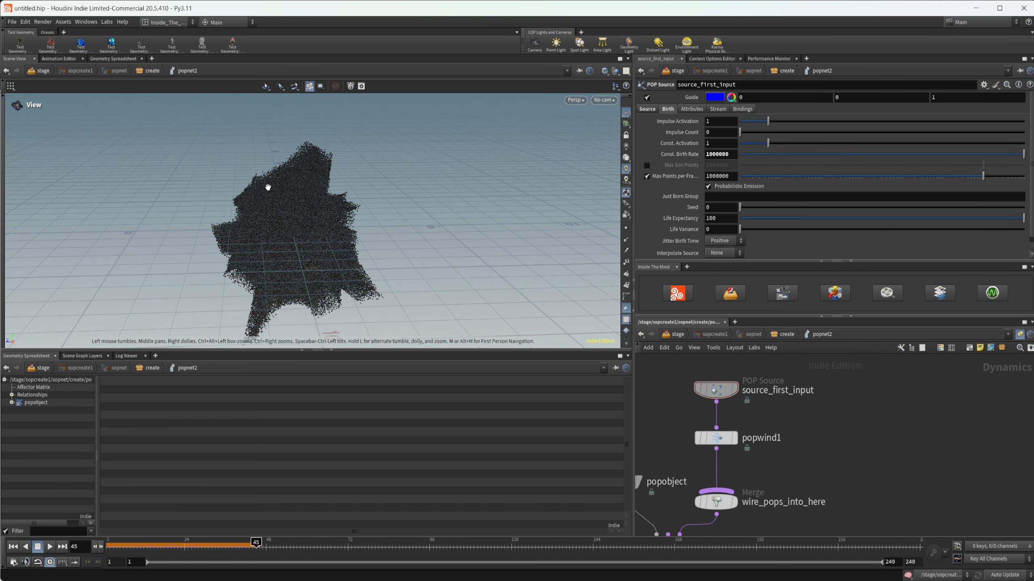
left_click(13, 546)
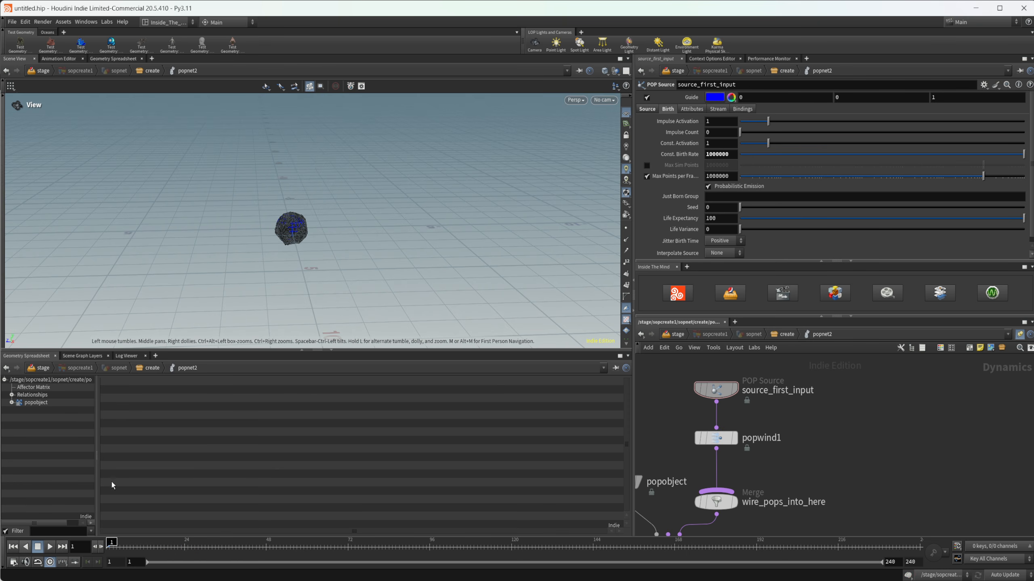
Step: Play the simulation with wind to frame 58 and inspect the particle shape from several angles
left_click(50, 546)
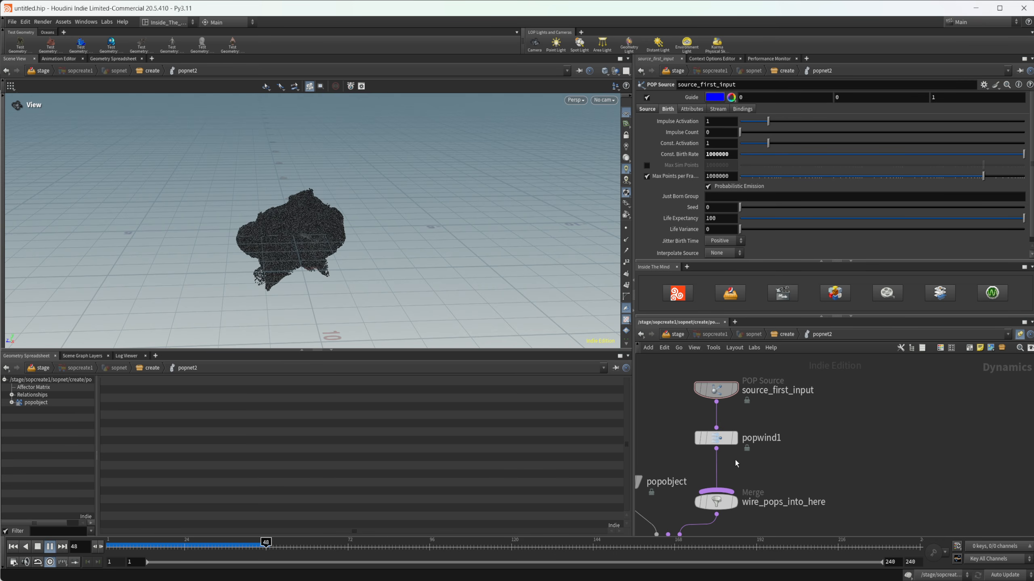
left_click(50, 547)
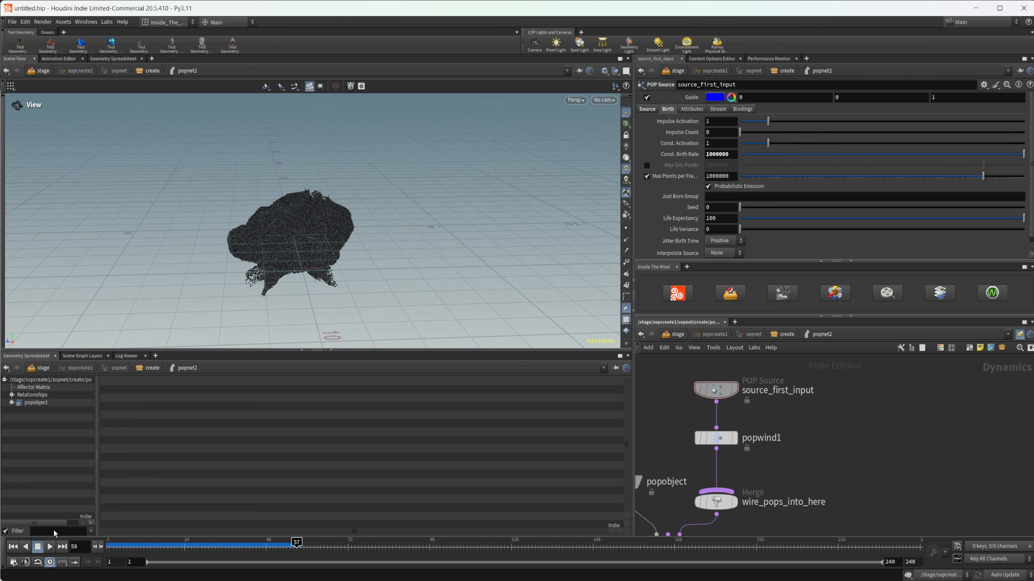
mouse_move(261, 311)
left_mouse_down()
mouse_move(423, 293)
mouse_move(303, 292)
mouse_move(334, 261)
mouse_move(436, 243)
mouse_move(261, 264)
mouse_move(301, 287)
mouse_move(225, 240)
left_mouse_up()
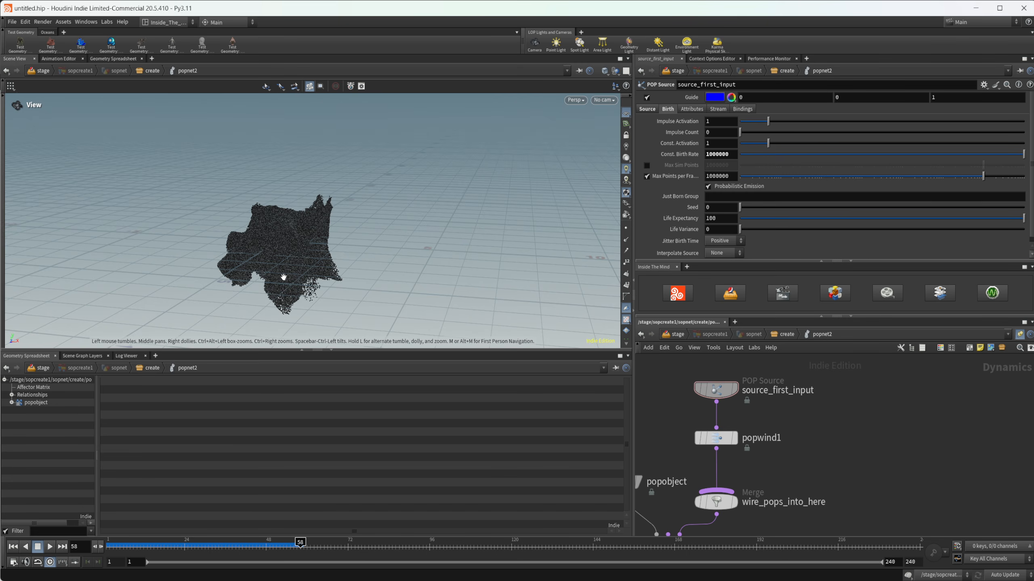
left_click_drag(284, 268, 431, 231)
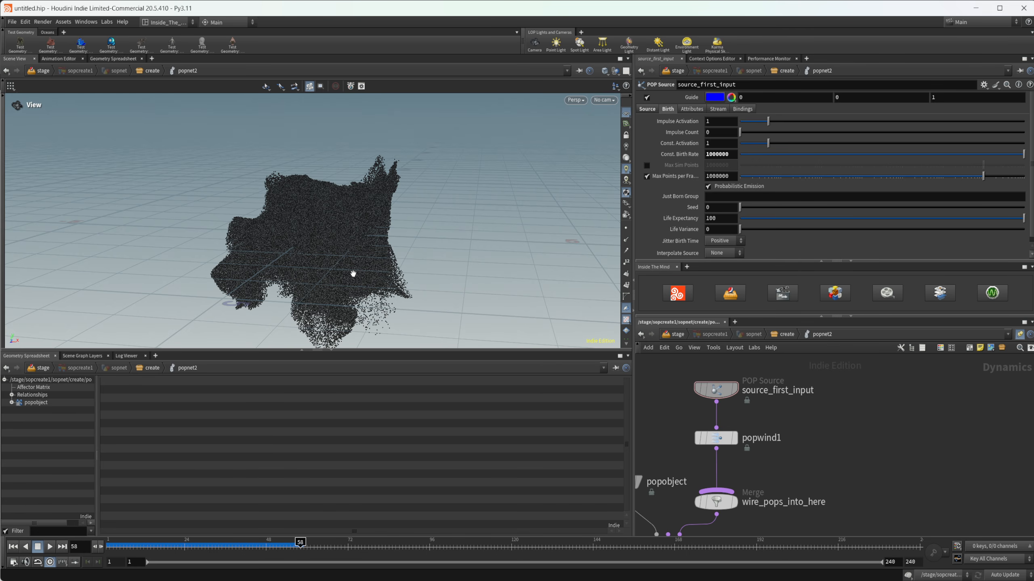
left_click_drag(335, 279, 348, 280)
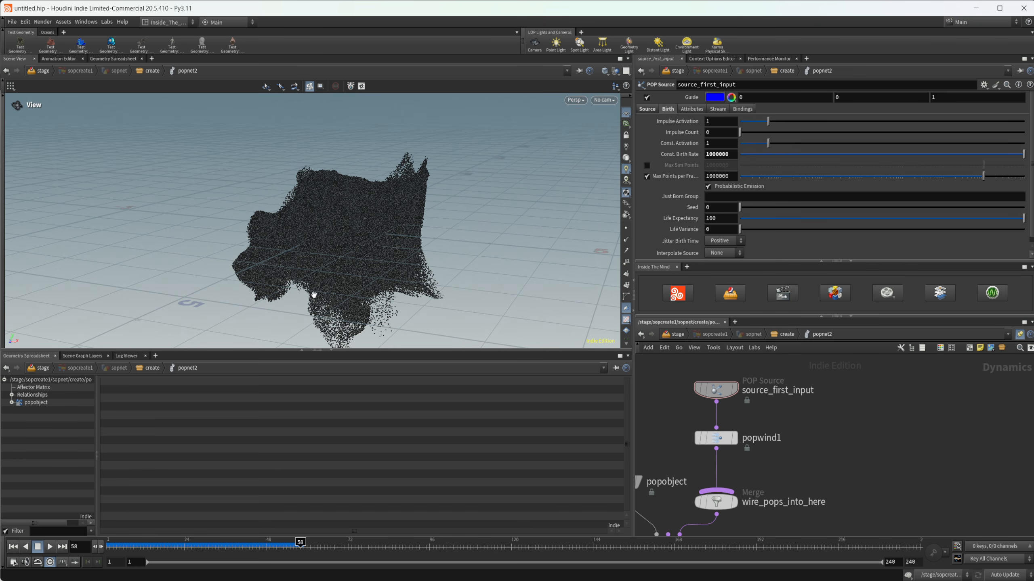